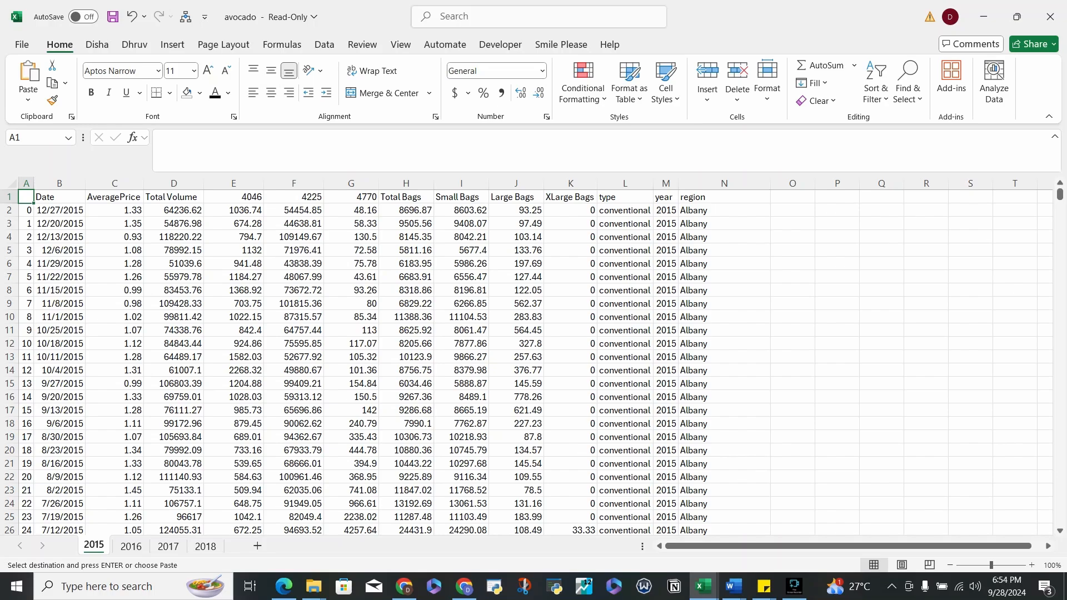
# - Examine the average price, total volume, 4046, 4225, 4770 and bag-size columns of the 2015 sheet
pyautogui.click(792, 250)
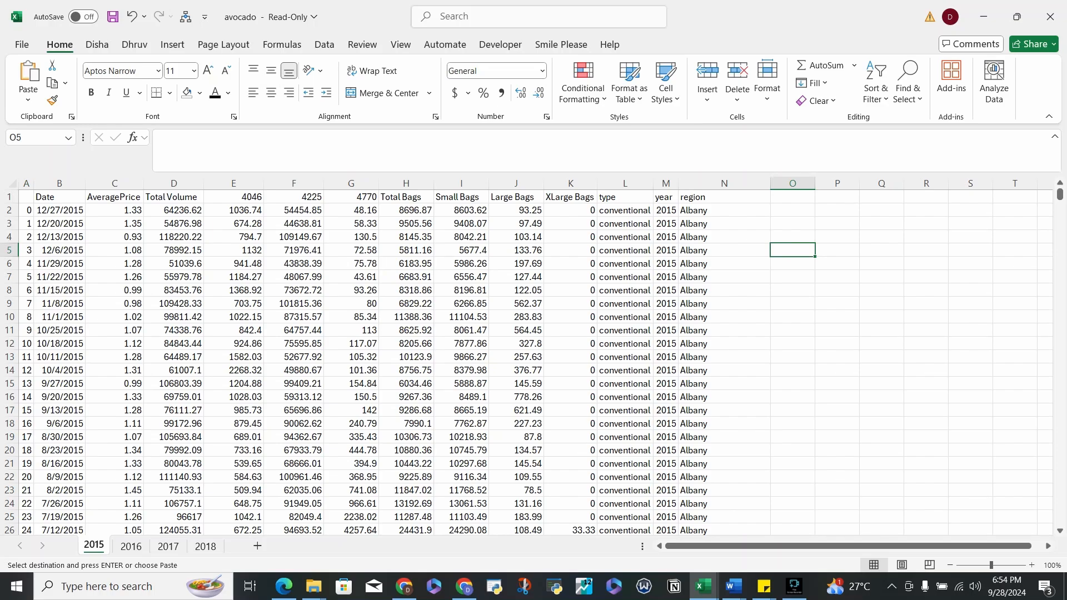
pyautogui.click(114, 211)
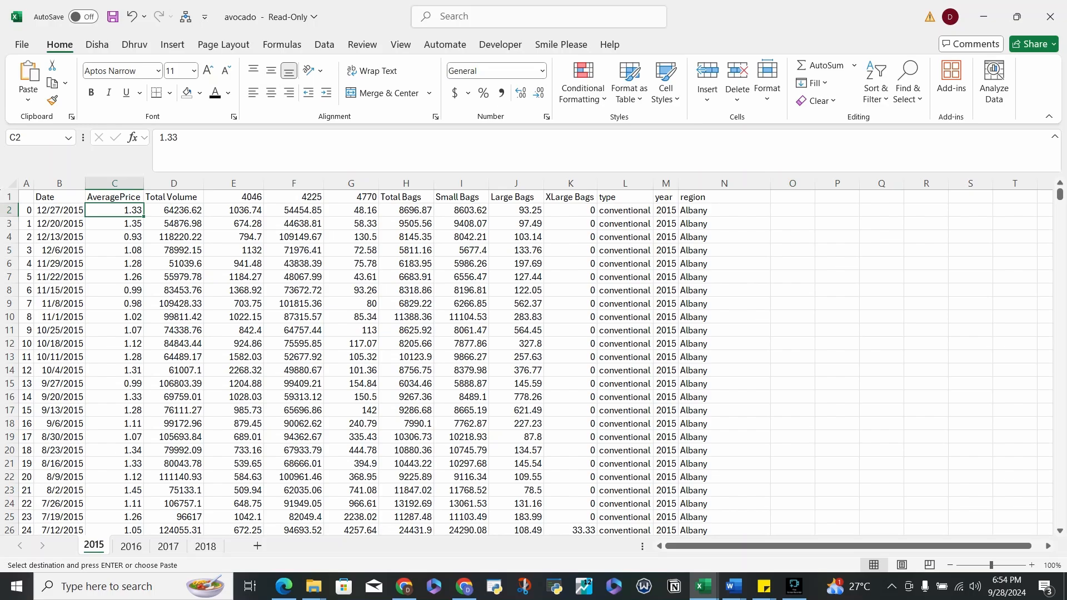
pyautogui.click(174, 211)
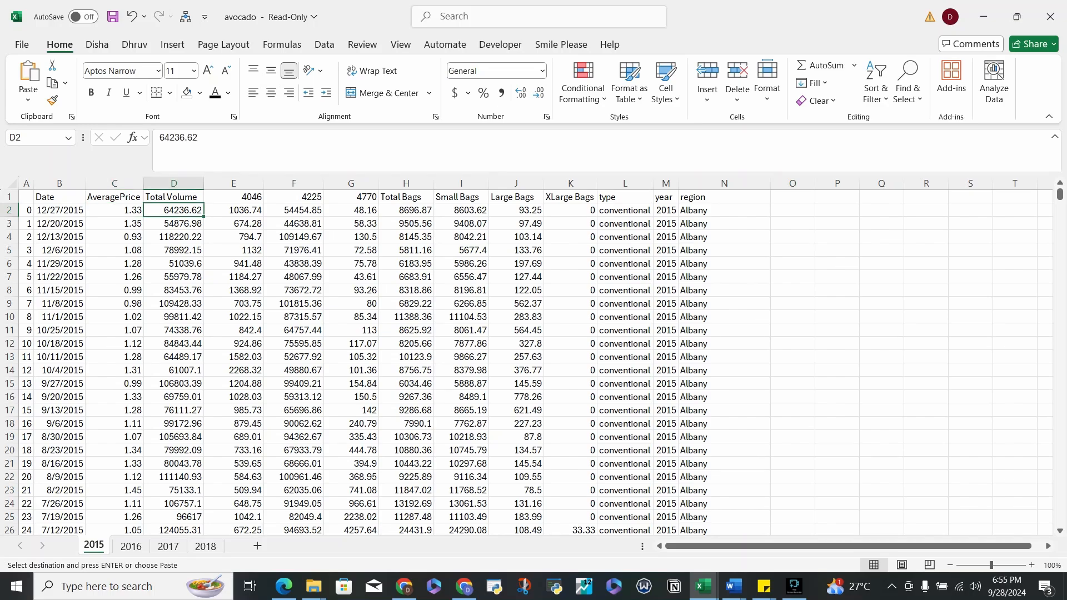
pyautogui.moveTo(236, 197); pyautogui.dragTo(292, 197)
pyautogui.click(293, 198)
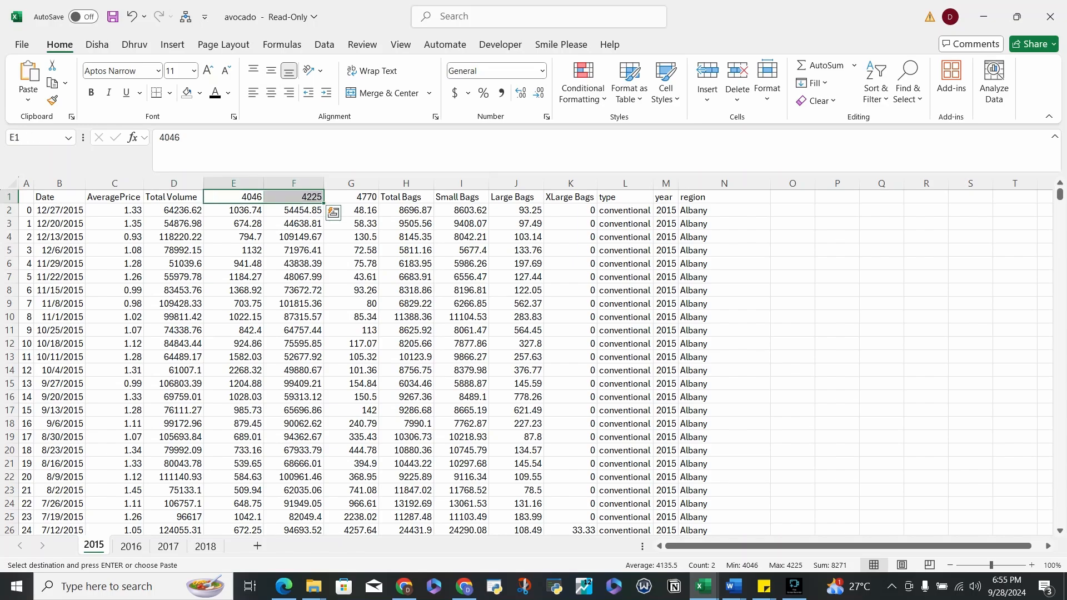
pyautogui.click(351, 197)
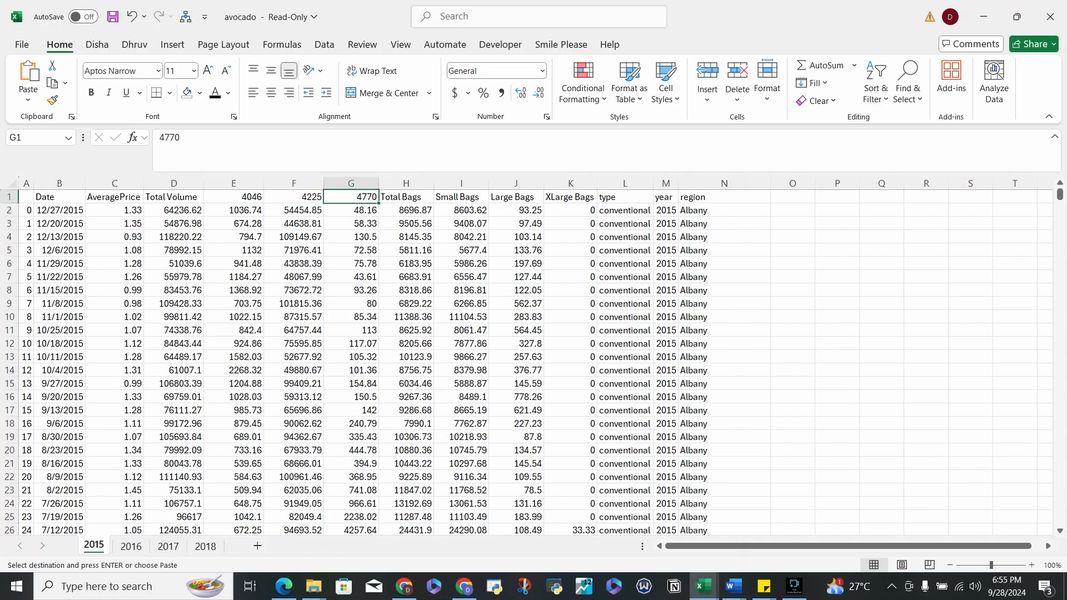
pyautogui.moveTo(406, 198); pyautogui.dragTo(407, 317)
pyautogui.moveTo(461, 197); pyautogui.dragTo(461, 290)
pyautogui.moveTo(516, 197); pyautogui.dragTo(515, 276)
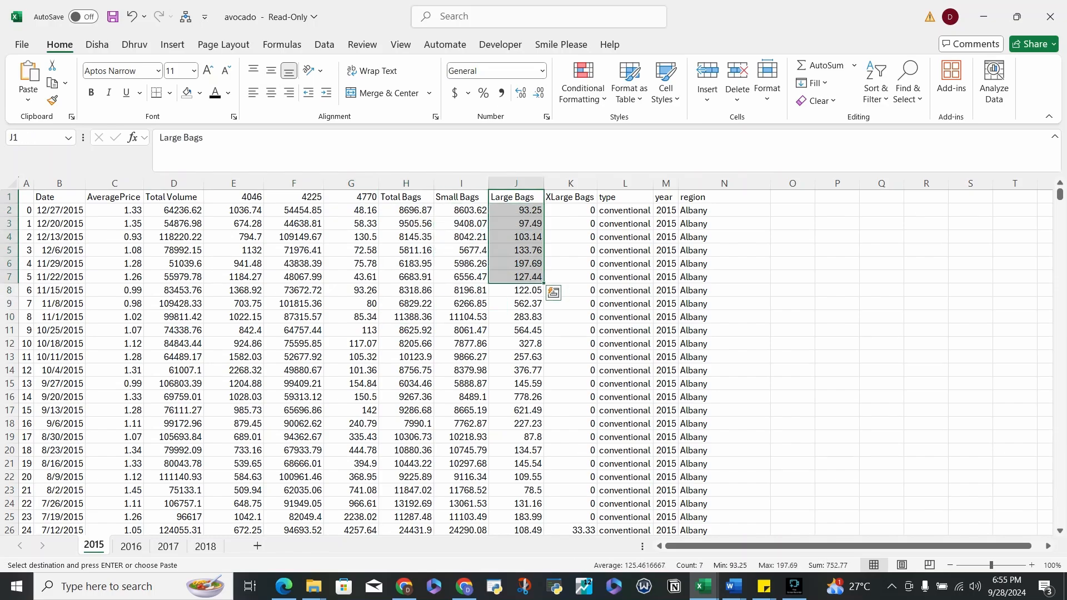
pyautogui.click(570, 197)
pyautogui.scroll(-5, 570, 343)
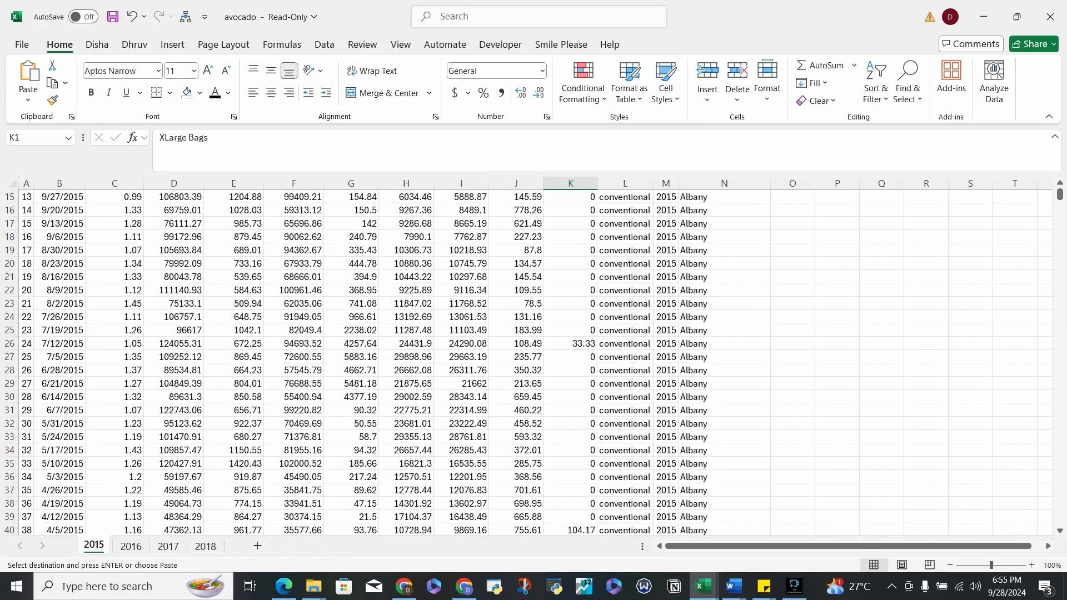
pyautogui.click(570, 344)
pyautogui.scroll(5, 570, 343)
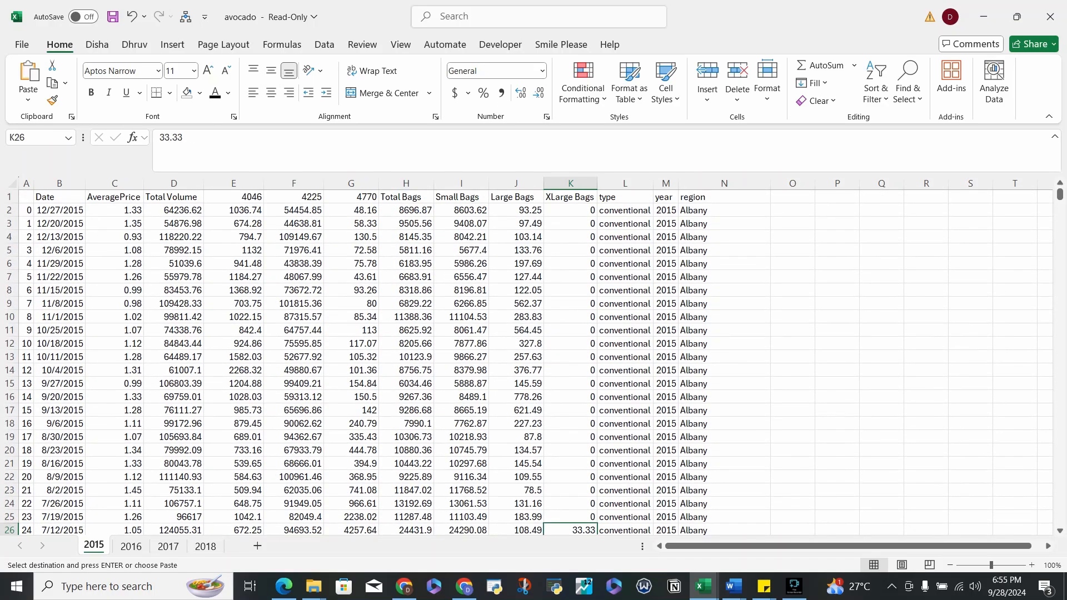
# - Review the type, year and region columns of the 2015 sheet, including the rows further down
pyautogui.click(625, 197)
pyautogui.moveTo(625, 210); pyautogui.dragTo(639, 295)
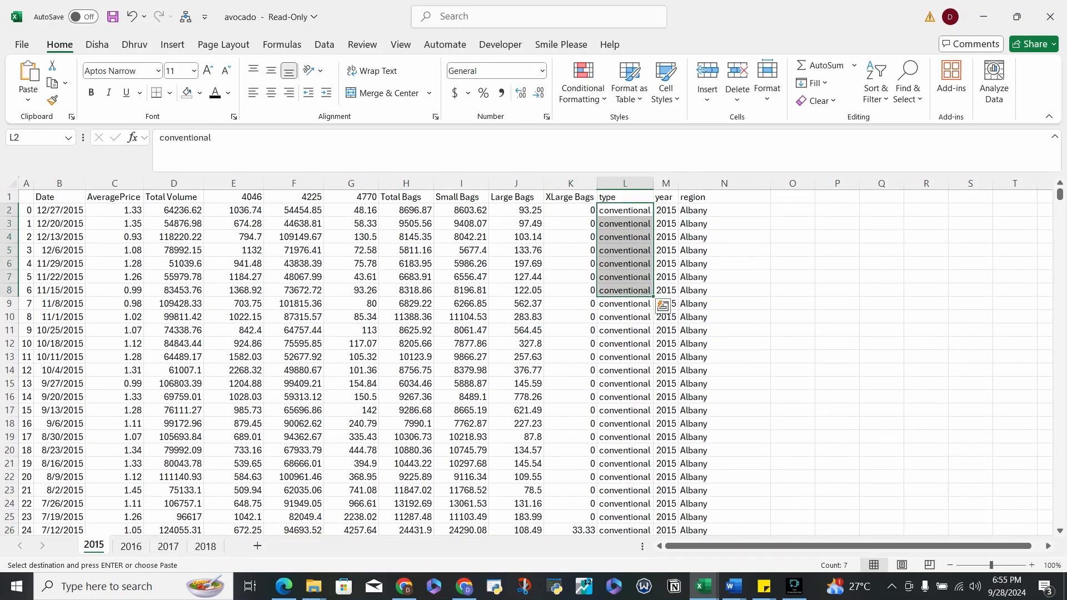
pyautogui.scroll(-20, 625, 361)
pyautogui.scroll(-20, 625, 361)
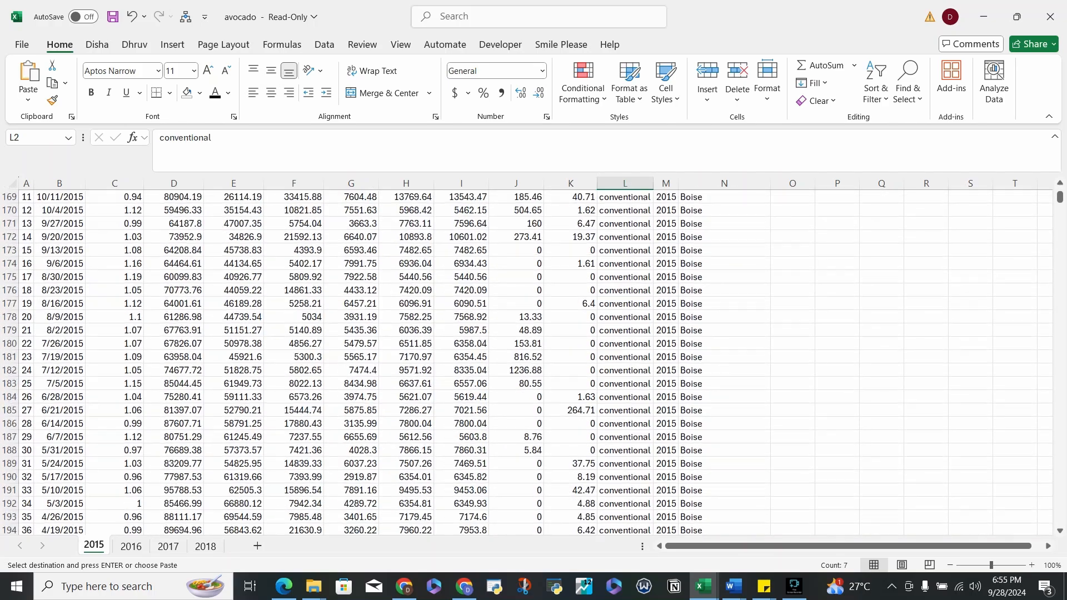
pyautogui.scroll(20, 625, 362)
pyautogui.click(666, 197)
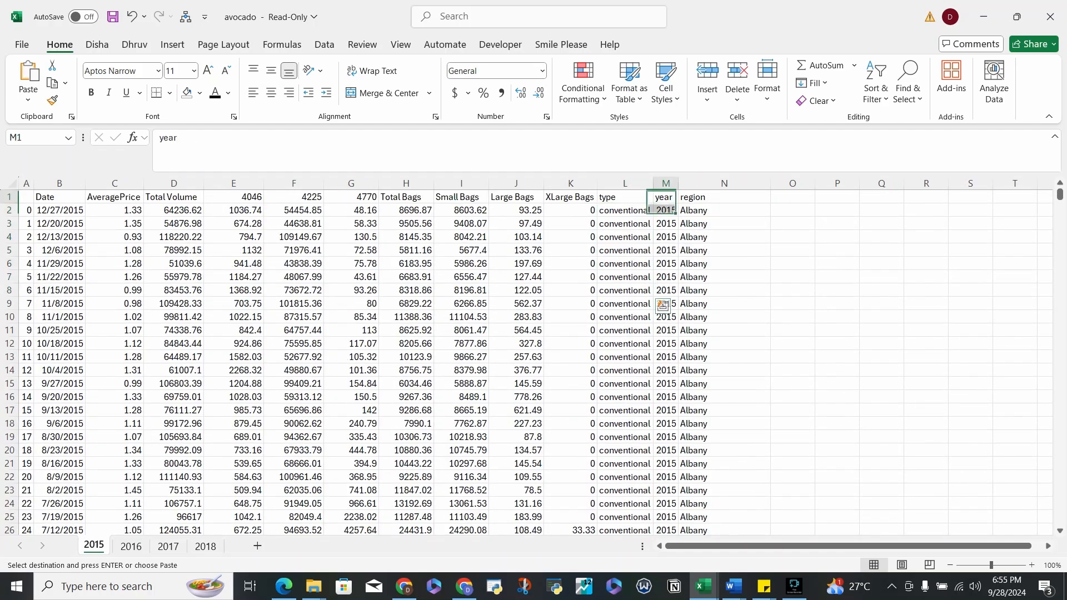
pyautogui.click(706, 198)
pyautogui.scroll(-20, 706, 361)
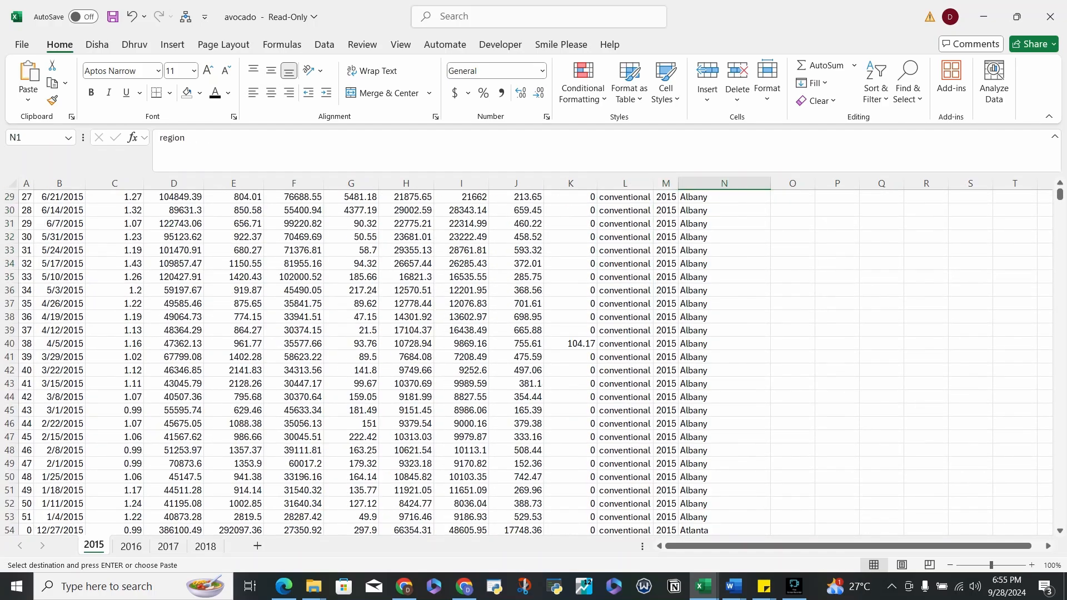
pyautogui.scroll(16, 706, 361)
pyautogui.scroll(20, 706, 362)
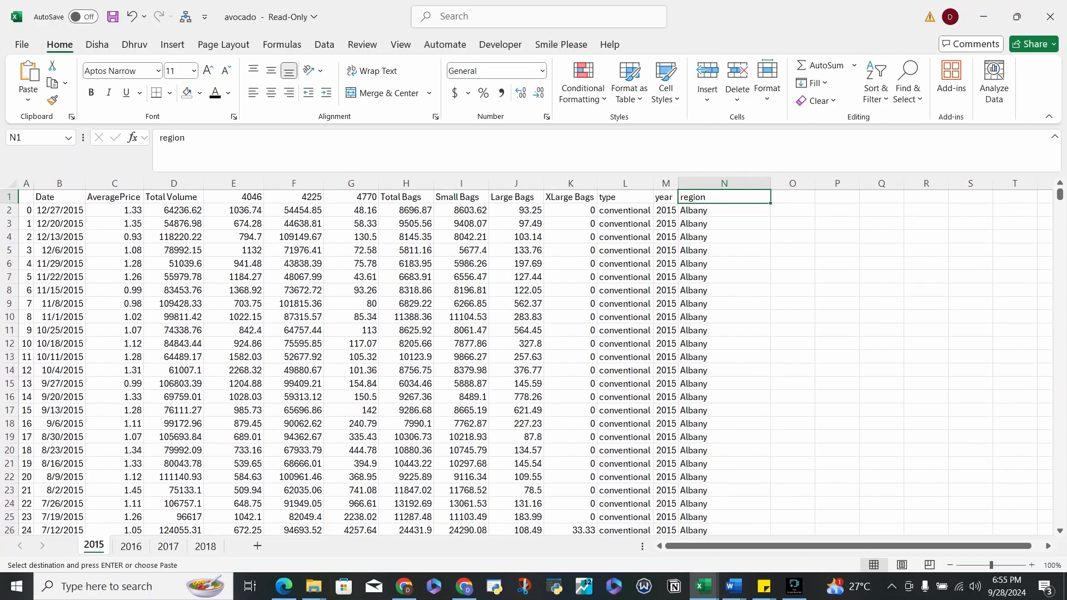
# - Enter the note "Ctrl+ Mouse" in cell P4 of the 2015 sheet
pyautogui.click(837, 236)
pyautogui.write('Ctrl')
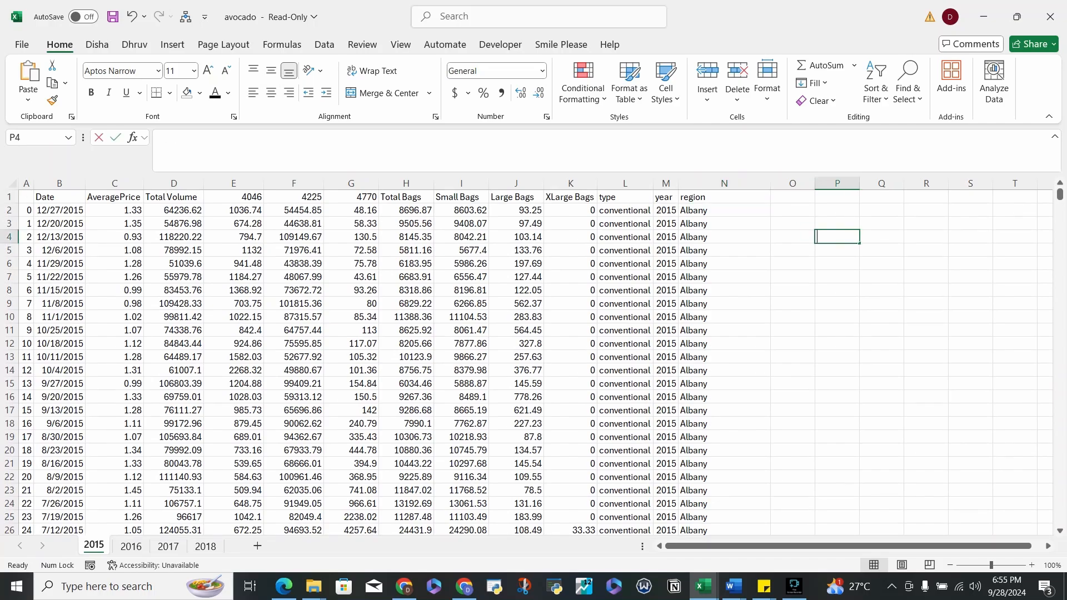
pyautogui.write('+ Mouse')
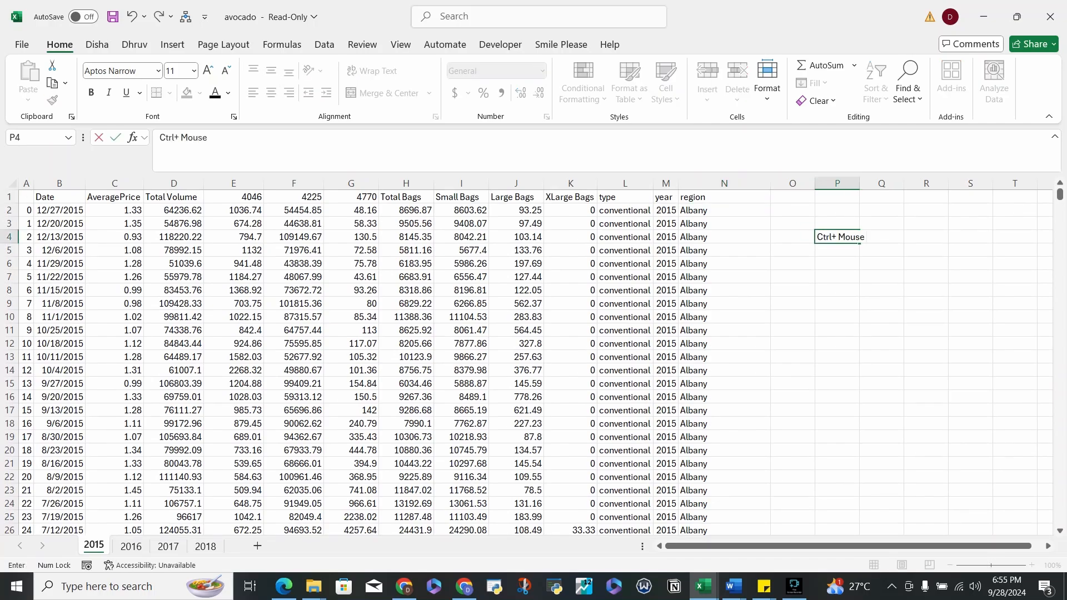
pyautogui.press('Return')
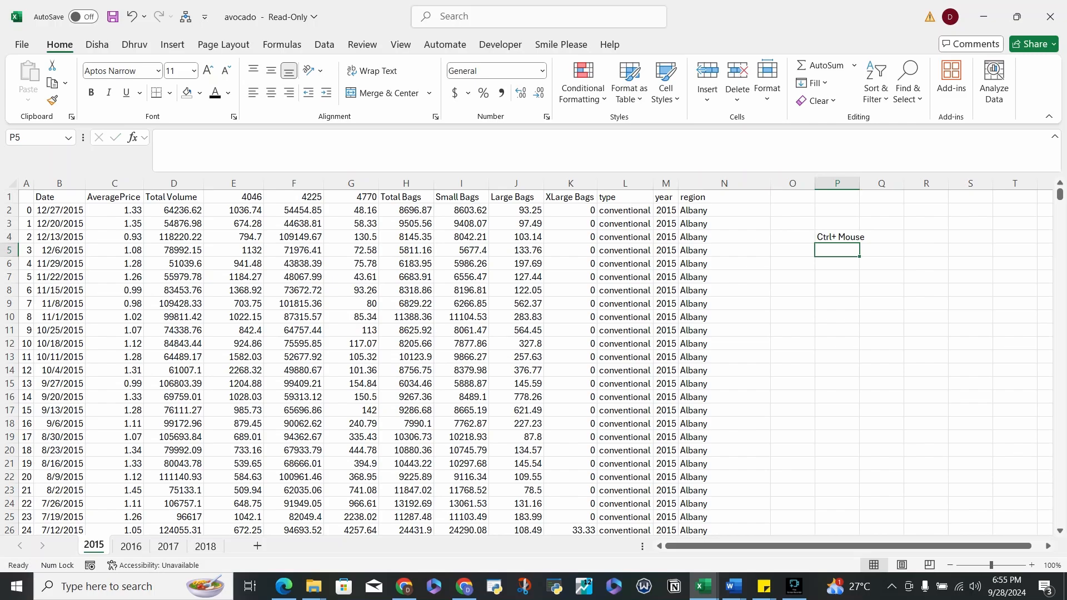
# - Try to group the 2015, 2016, 2017 and 2018 sheets for simultaneous editing
pyautogui.keyDown('ctrl'); pyautogui.click(205, 547); pyautogui.keyUp('ctrl')
pyautogui.keyDown('ctrl'); pyautogui.click(168, 546); pyautogui.keyUp('ctrl')
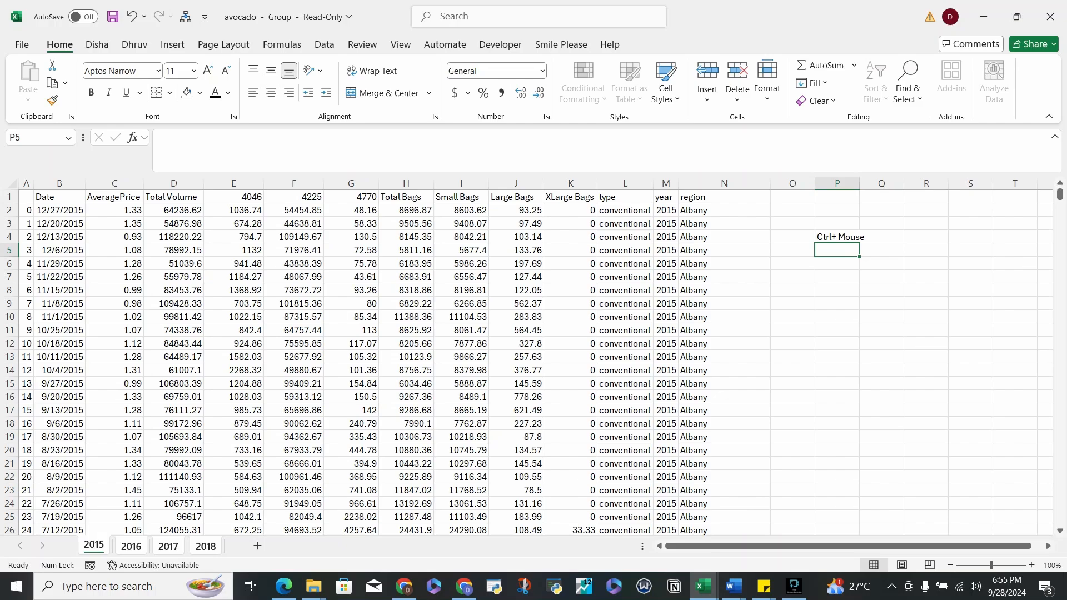
# - Inspect the column headers on the 2016 sheet and return to the 2015 sheet
pyautogui.click(132, 546)
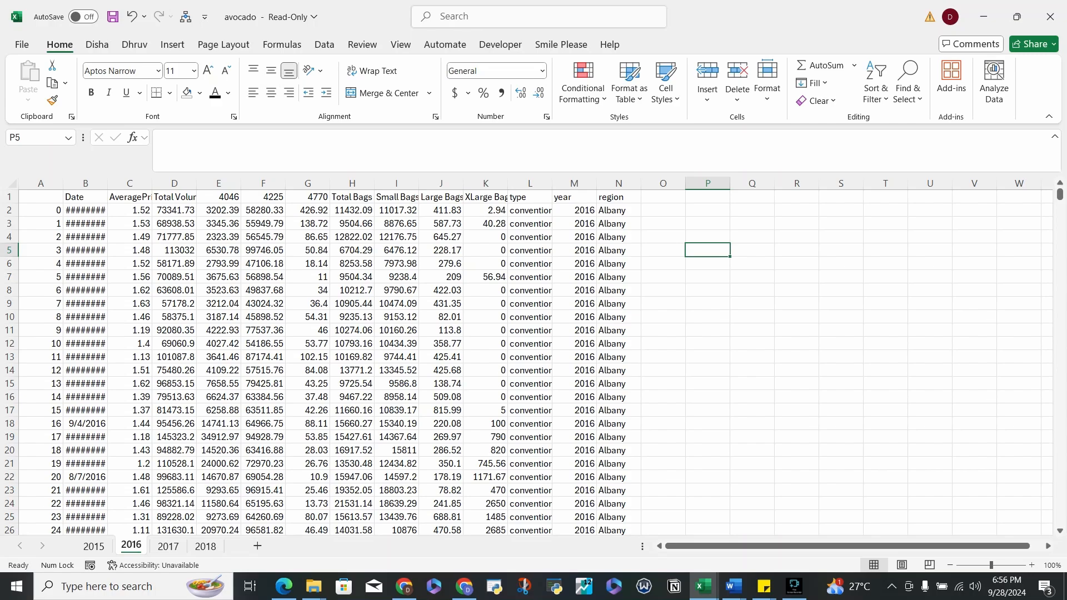
pyautogui.click(130, 198)
pyautogui.press('Right')
pyautogui.press('Right')
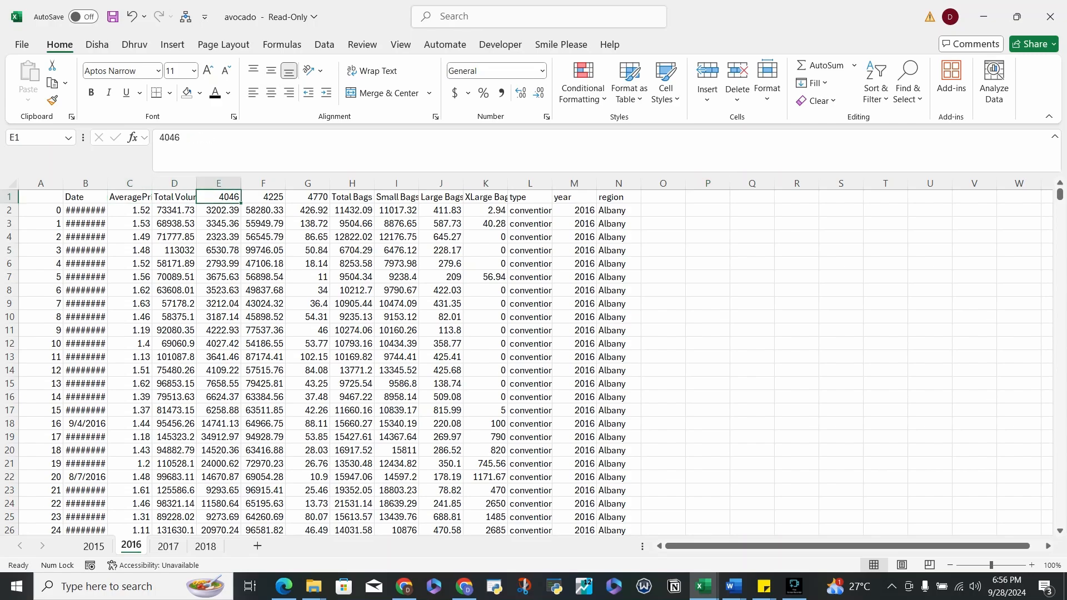
pyautogui.press('Right')
pyautogui.press('Right')
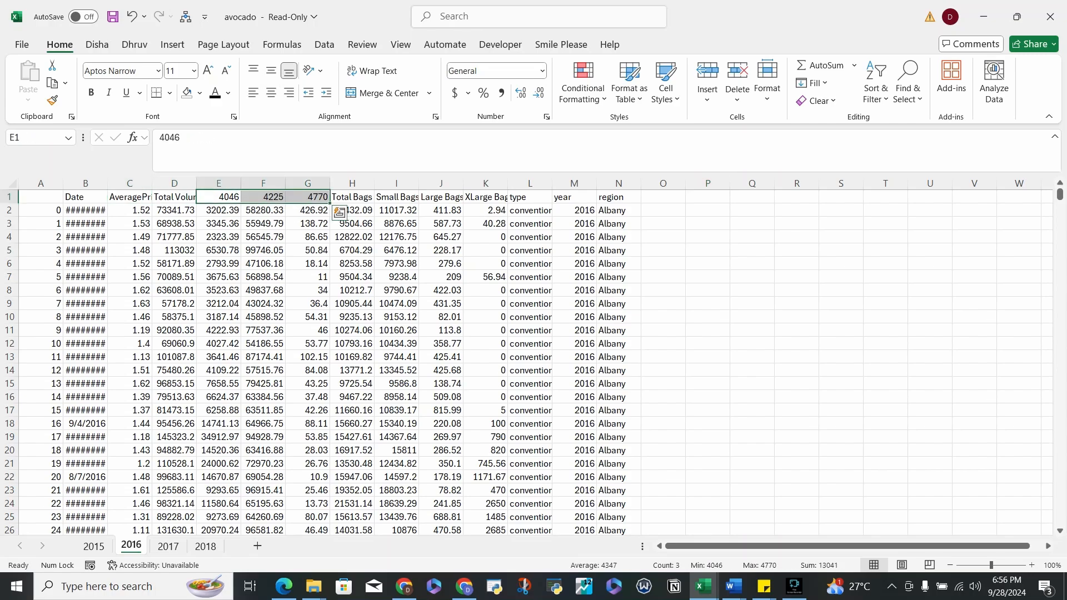
pyautogui.press('Right')
pyautogui.hotkey('shift', 'Right')
pyautogui.hotkey('shift', 'Right')
pyautogui.hotkey('shift', 'Right')
pyautogui.hotkey('shift', 'Right')
pyautogui.hotkey('shift', 'Right')
pyautogui.hotkey('shift', 'Down')
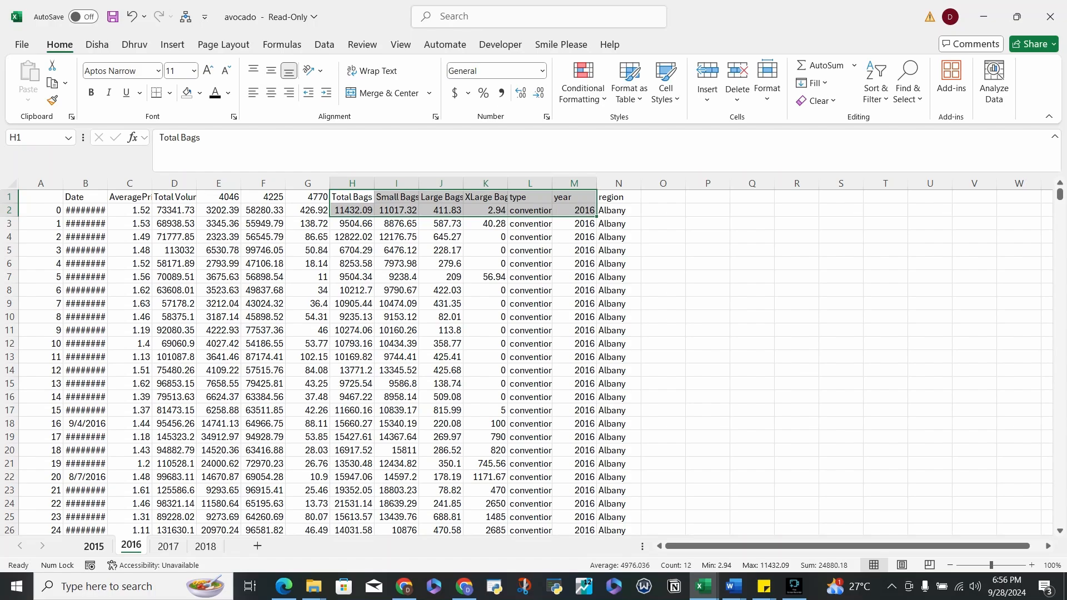
pyautogui.hotkey('ctrl', 'pageup')
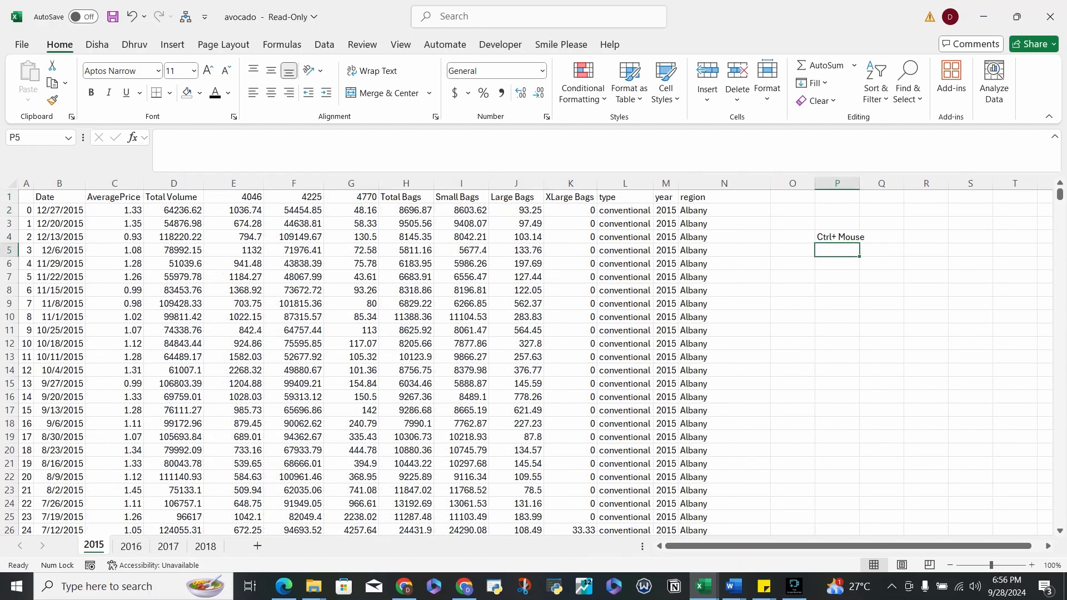
# - Group the 2016, 2017 and 2018 sheets with the 2015 sheet so edits apply to all four
pyautogui.keyDown('ctrl'); pyautogui.click(205, 547); pyautogui.keyUp('ctrl')
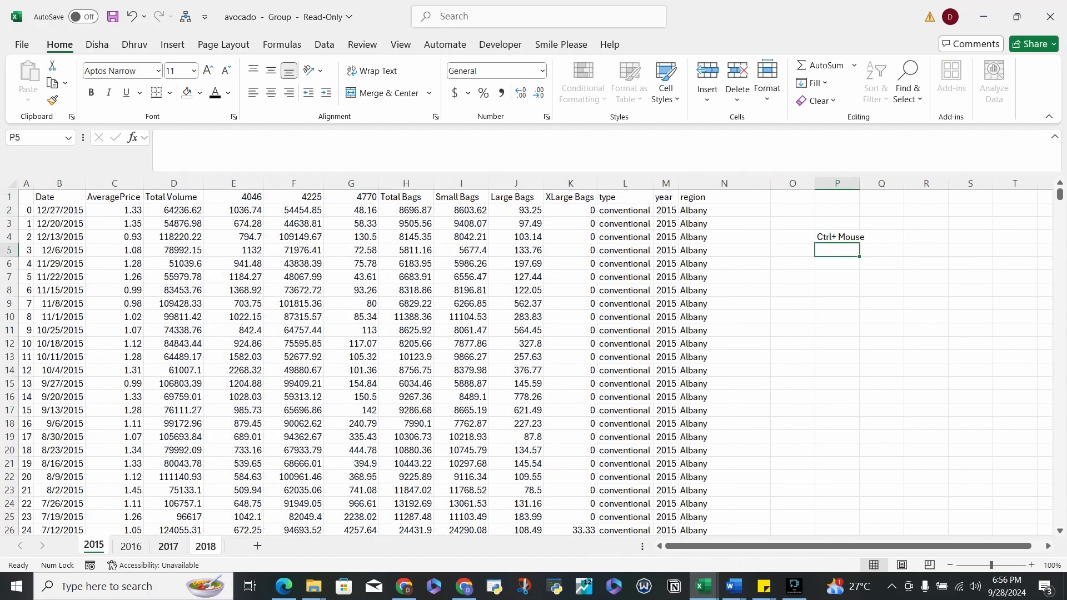
pyautogui.keyDown('ctrl'); pyautogui.click(168, 546); pyautogui.keyUp('ctrl')
pyautogui.keyDown('ctrl'); pyautogui.click(131, 547); pyautogui.keyUp('ctrl')
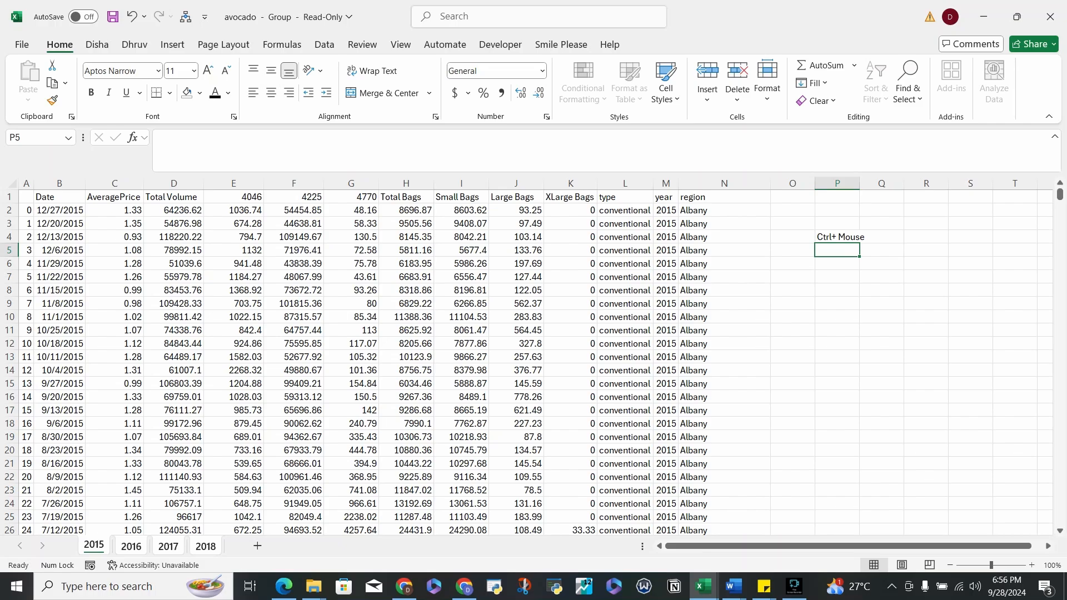
# - Try deleting the 4046, 4225 and 4770 columns from the grouped sheets, and undo the deletion
pyautogui.moveTo(233, 183); pyautogui.dragTo(351, 183)
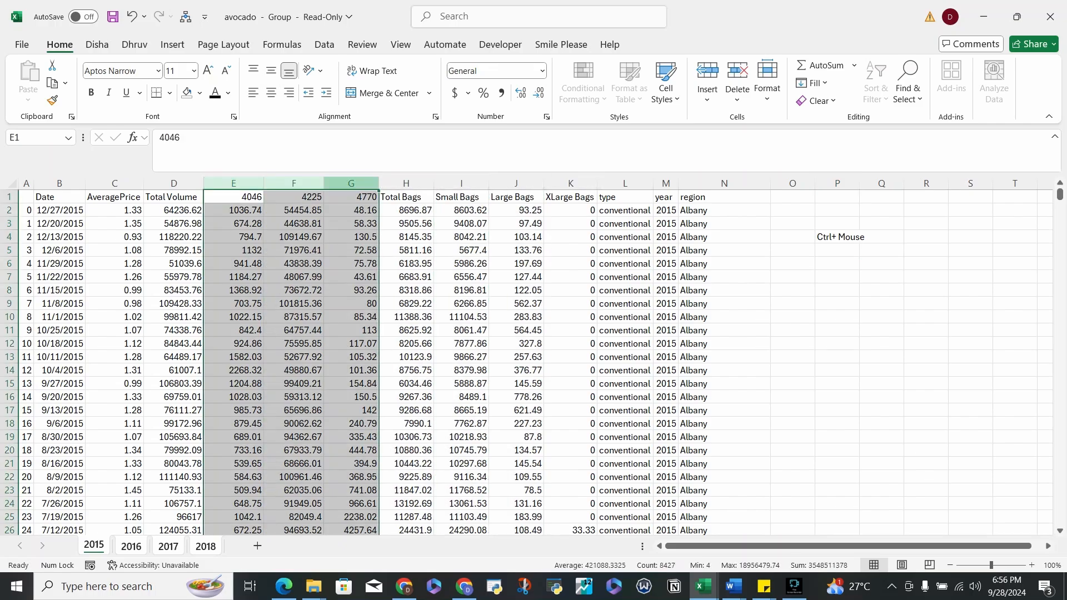
pyautogui.rightClick(351, 183)
pyautogui.click(378, 346)
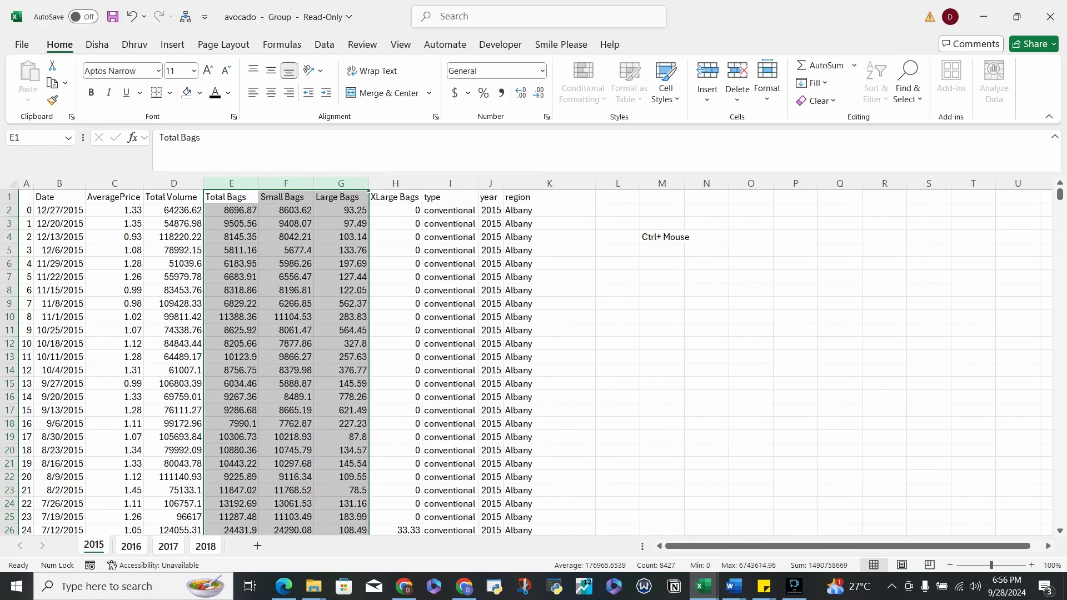
pyautogui.hotkey('ctrl', 'z')
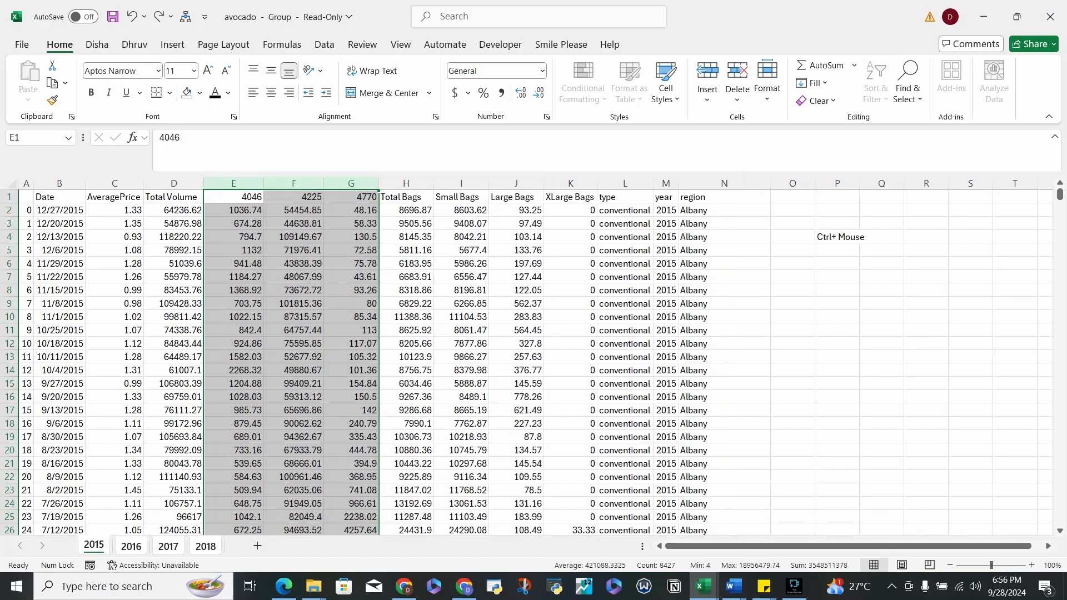
# - Delete columns E to G (4046, 4225 and 4770) from all grouped sheets
pyautogui.moveTo(234, 184); pyautogui.dragTo(351, 184)
pyautogui.rightClick(340, 184)
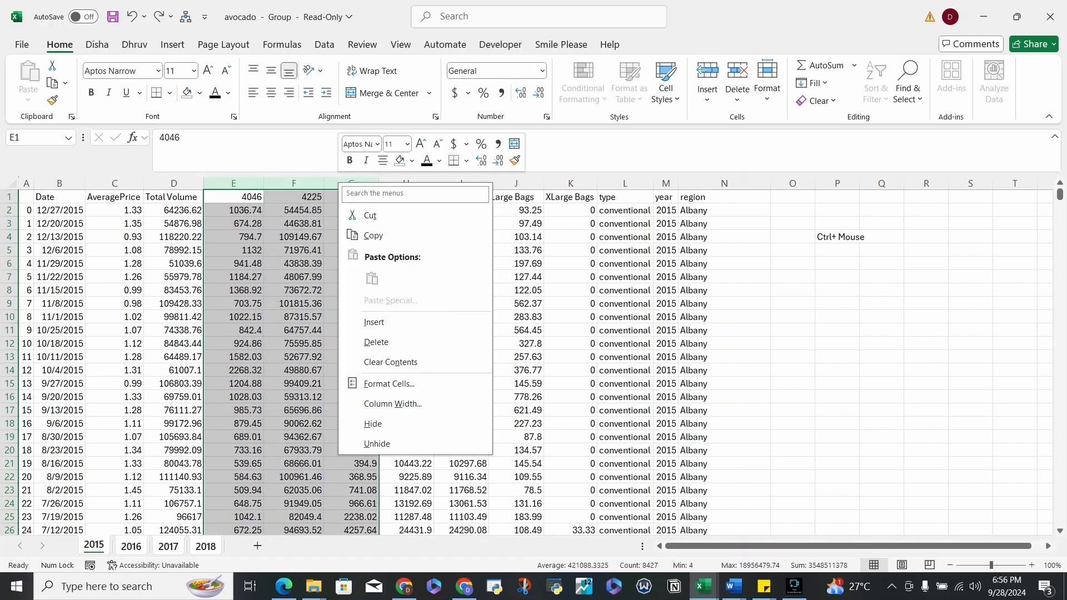
pyautogui.click(376, 342)
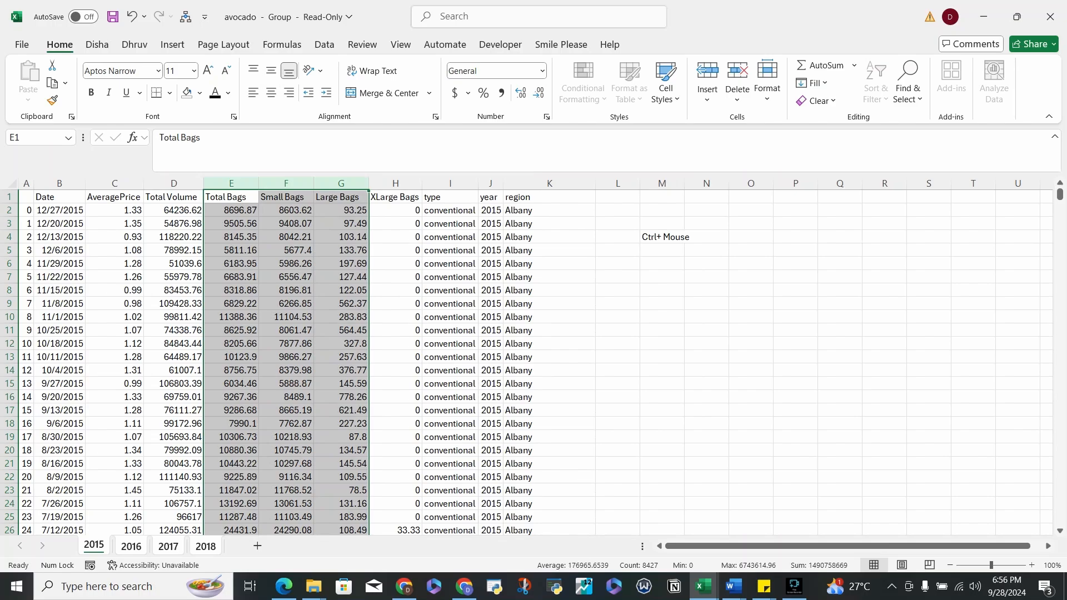
# - Delete the year column from all grouped sheets
pyautogui.click(490, 183)
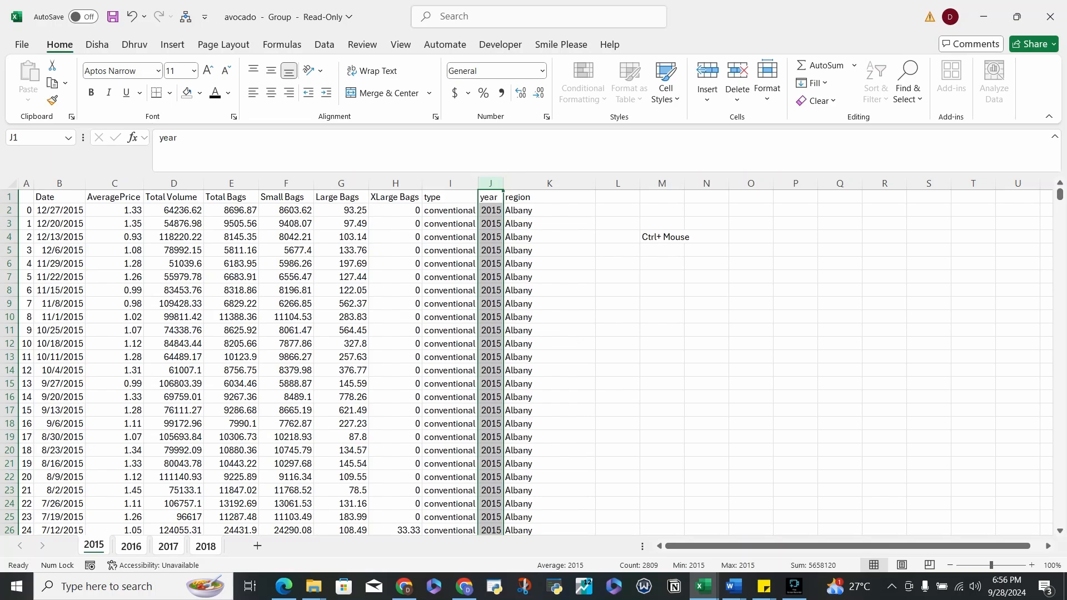
pyautogui.rightClick(491, 184)
pyautogui.click(528, 344)
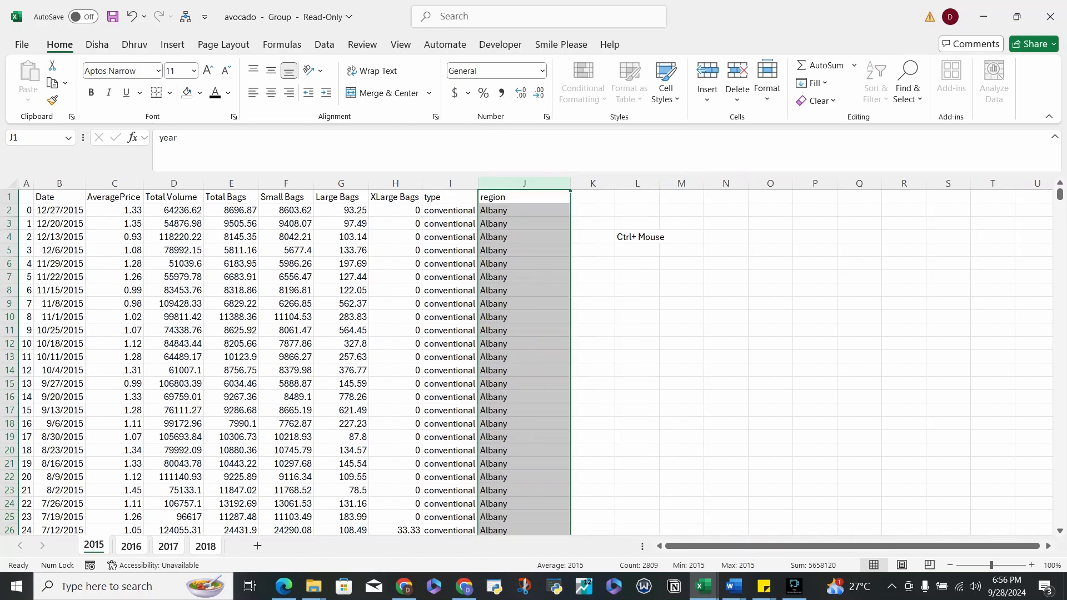
# - Delete the unlabelled index column A from all grouped sheets and look over the remaining data
pyautogui.click(26, 184)
pyautogui.rightClick(26, 183)
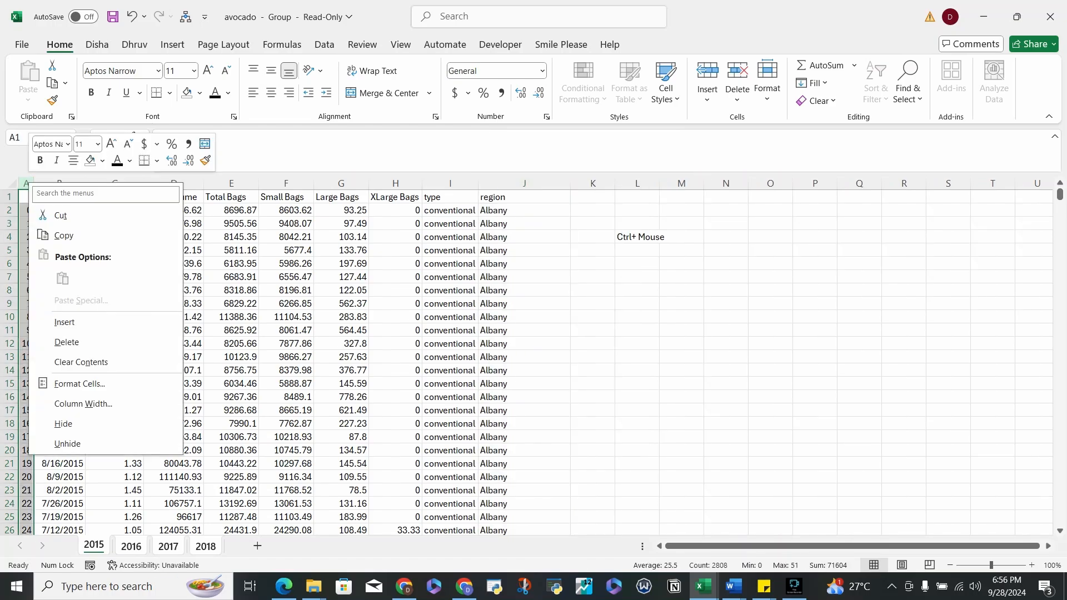
pyautogui.click(66, 341)
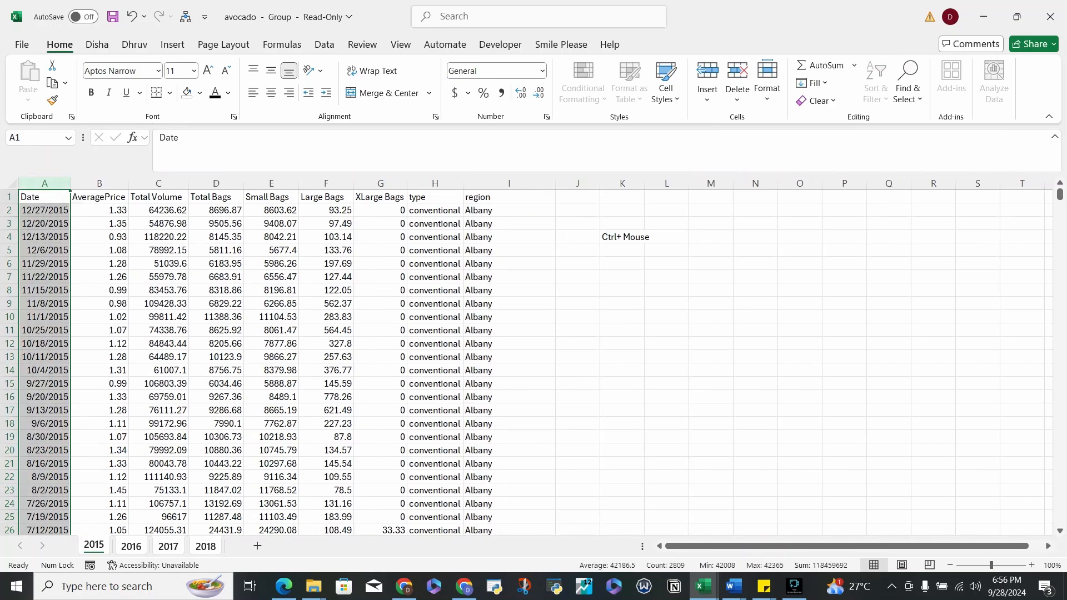
pyautogui.scroll(-20, 534, 361)
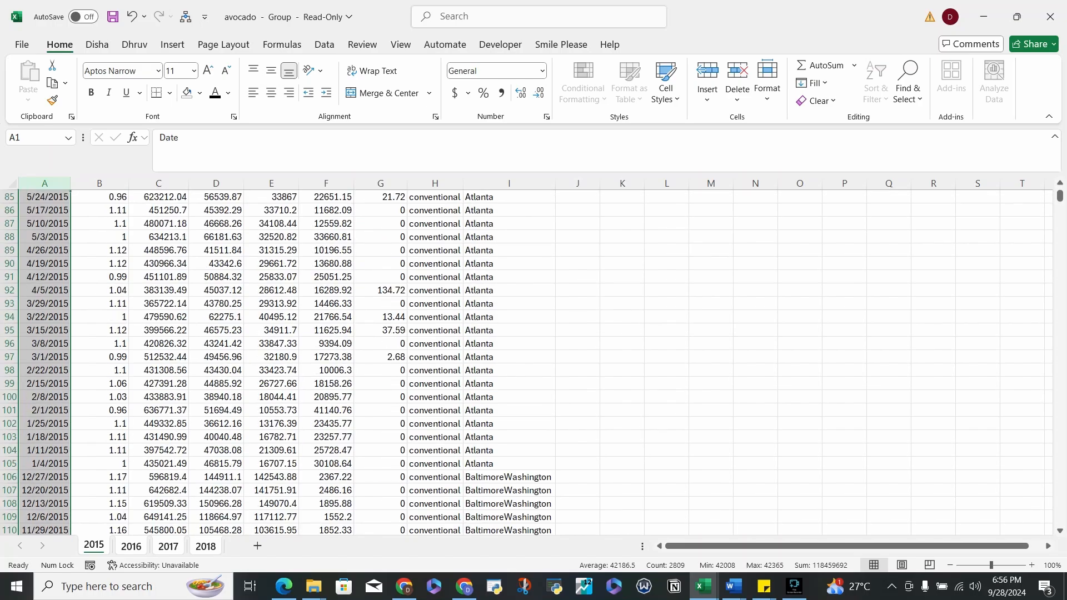
pyautogui.scroll(20, 534, 361)
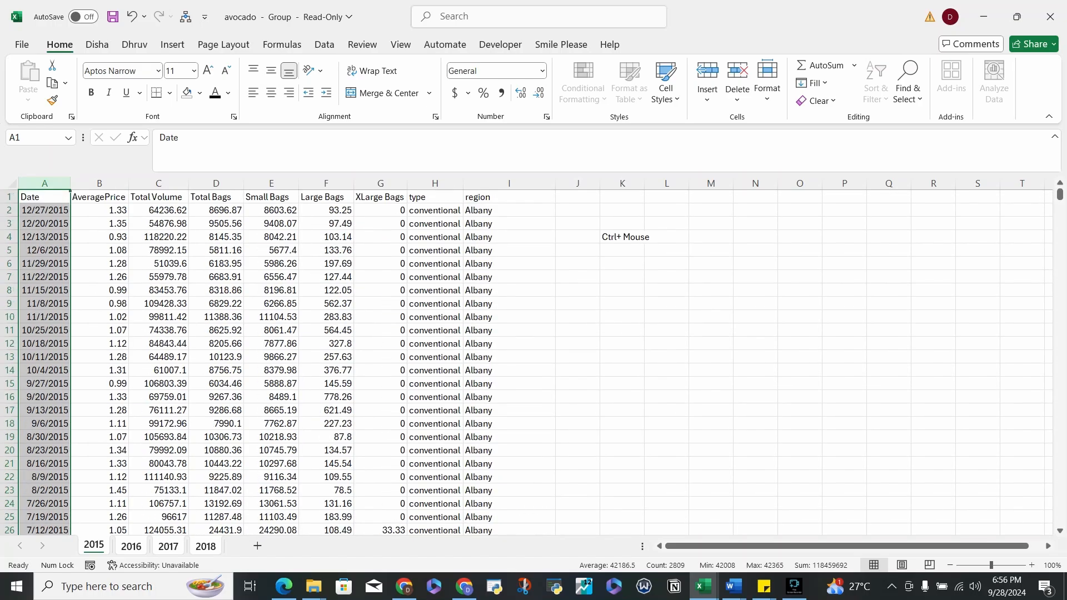
# - Examine the Total Bags, Small Bags, Large Bags and XLarge Bags headers and their values in row 2
pyautogui.click(99, 210)
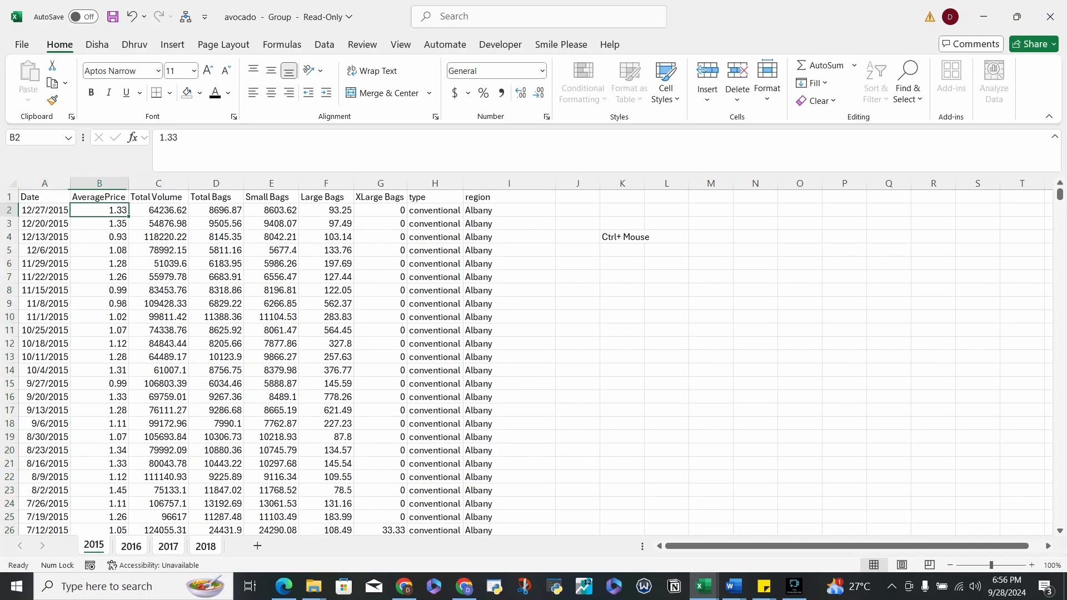
pyautogui.press('Up')
pyautogui.press('Down')
pyautogui.press('Right')
pyautogui.press('Right')
pyautogui.press('Right')
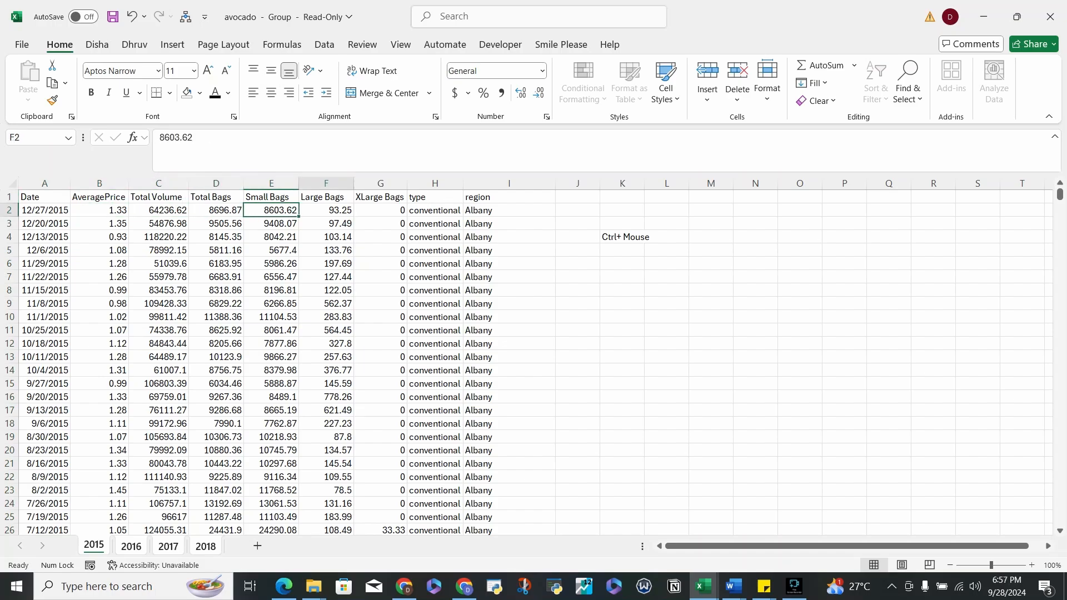
pyautogui.press('Right')
pyautogui.press('Right')
pyautogui.press('Left')
pyautogui.press('Left')
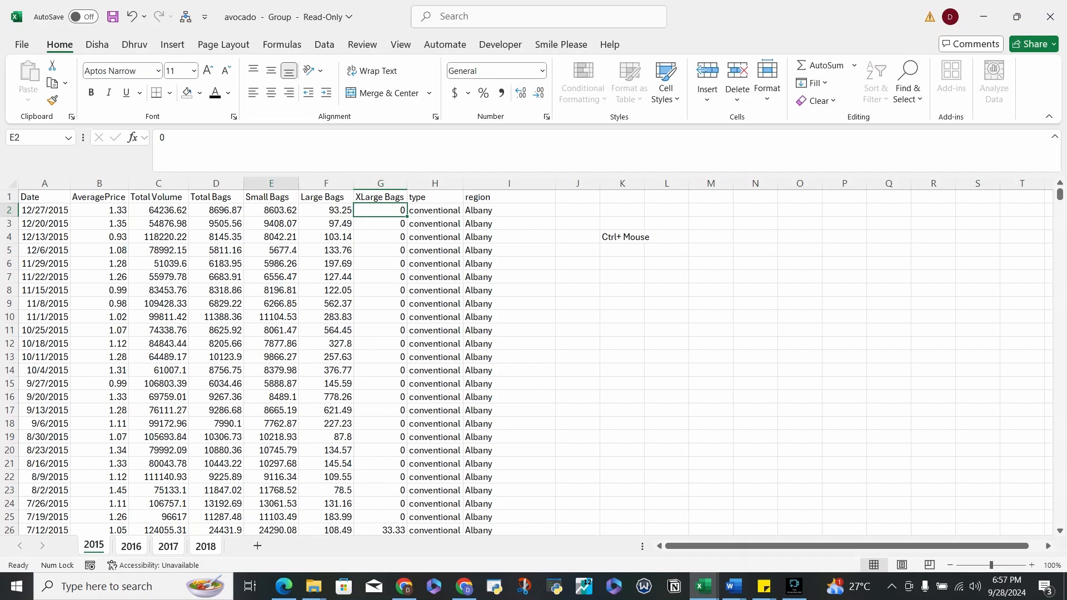
pyautogui.hotkey('shift', 'Right')
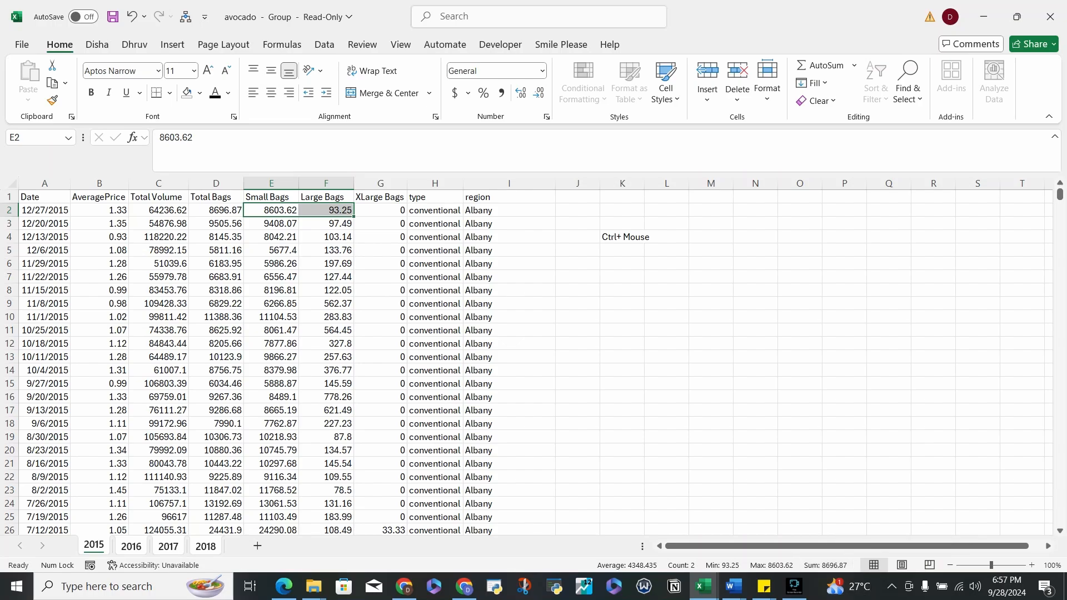
pyautogui.click(380, 211)
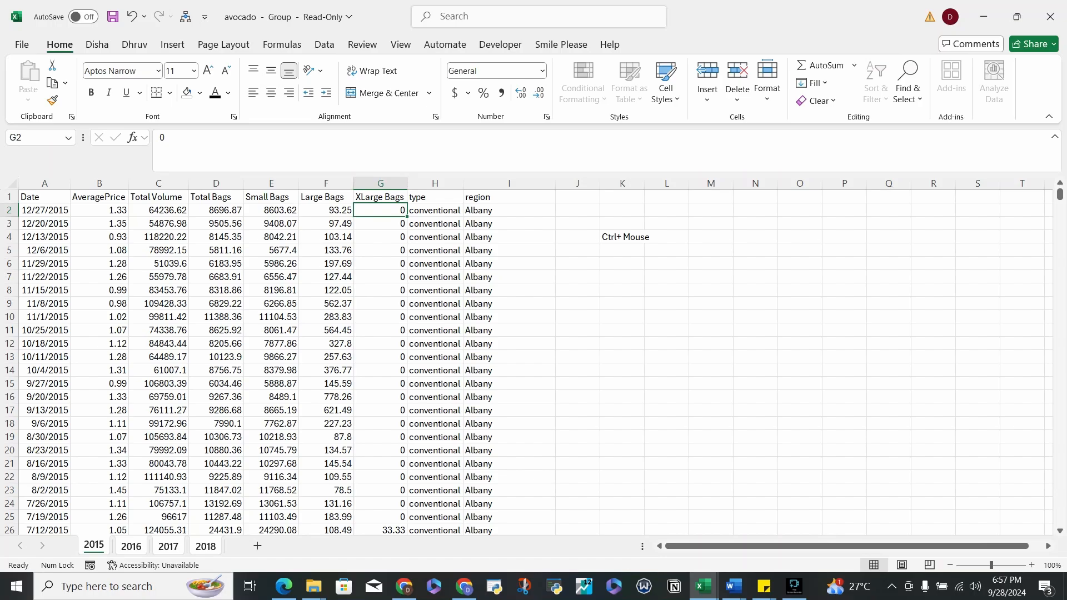
pyautogui.click(271, 211)
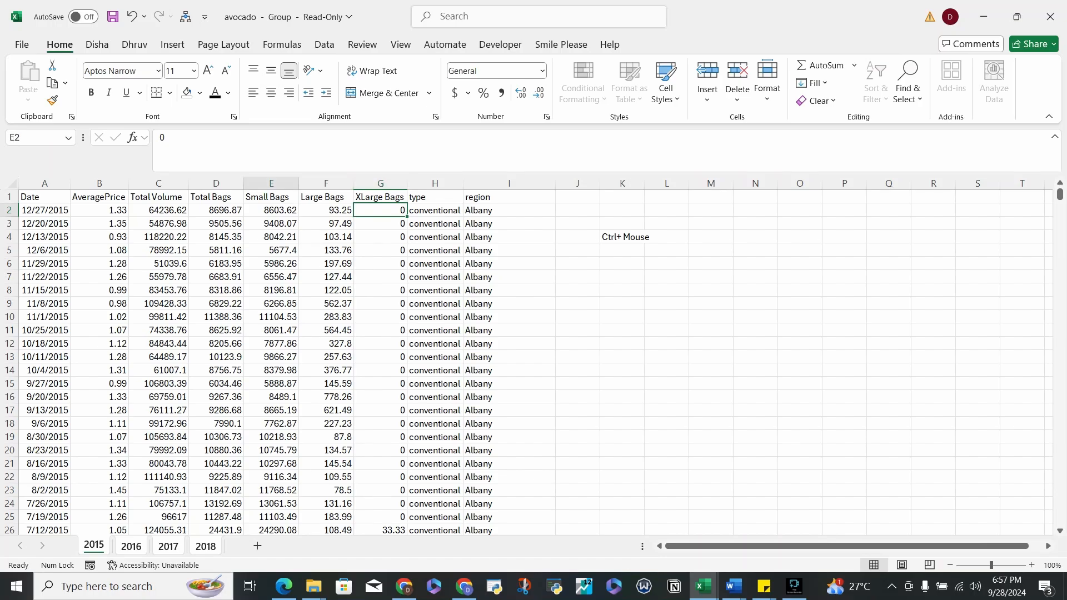
pyautogui.click(326, 210)
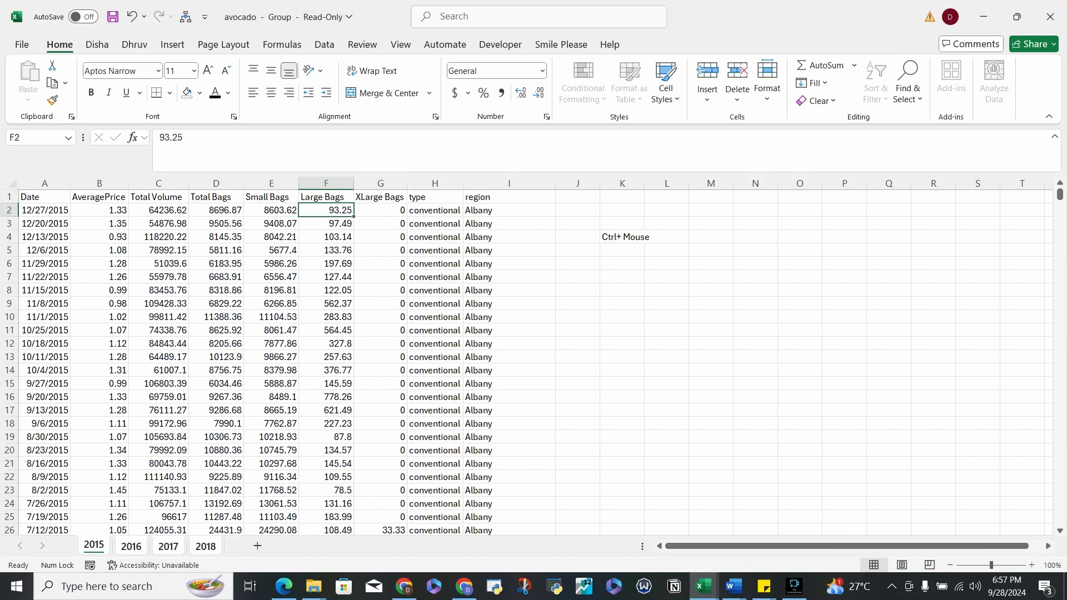
pyautogui.click(216, 211)
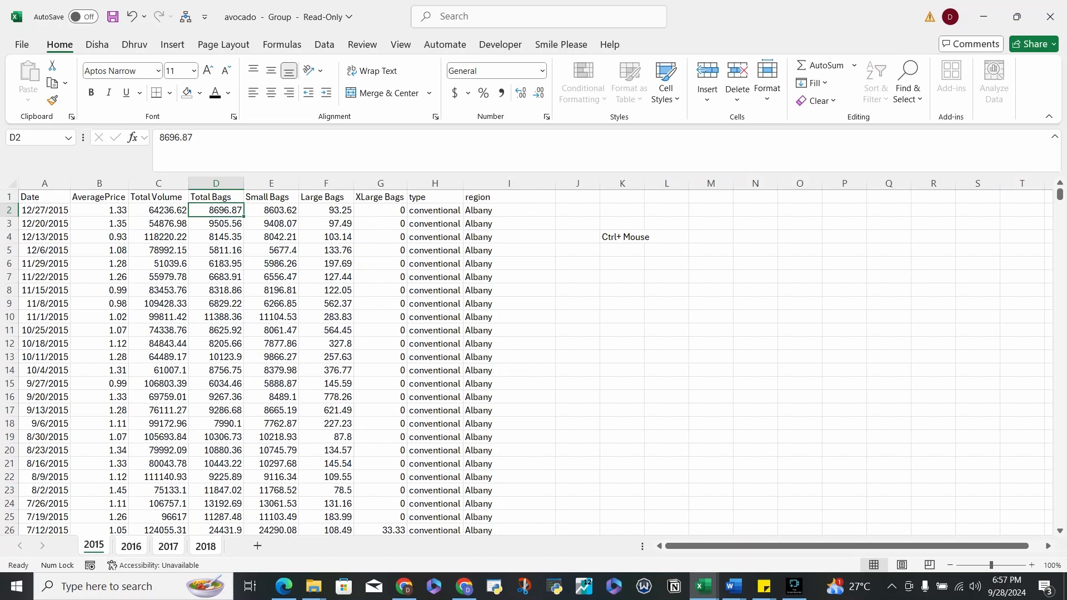
pyautogui.click(271, 197)
pyautogui.moveTo(271, 197); pyautogui.dragTo(380, 197)
# - Enter the note TB=SB+LB+XLB in cell J6 of the grouped sheets
pyautogui.click(578, 264)
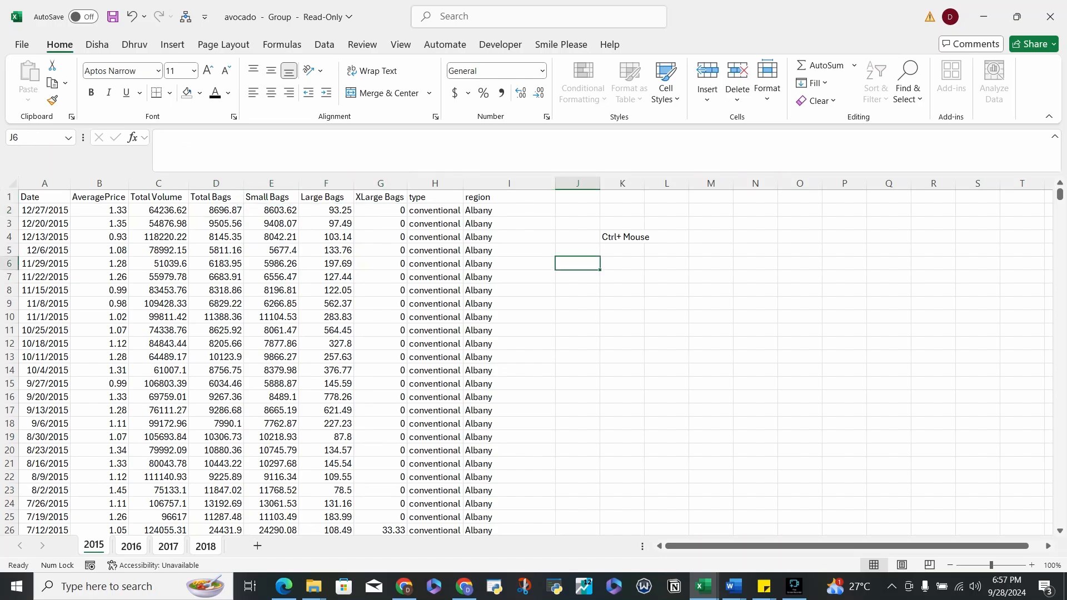
pyautogui.write('TB=')
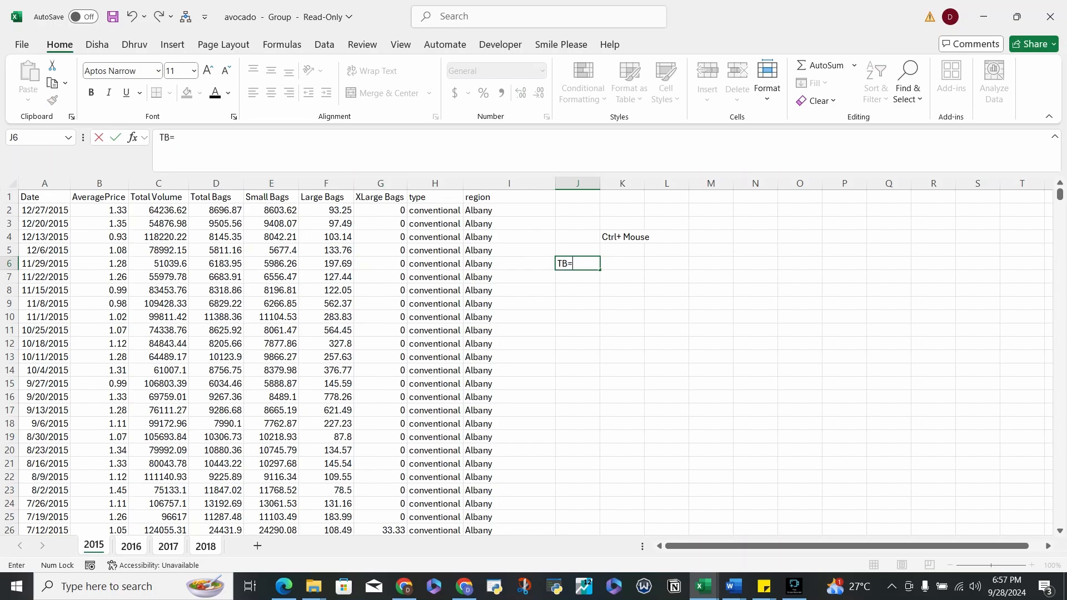
pyautogui.write('SB+LB')
pyautogui.press('Up')
pyautogui.write('-')
pyautogui.press('Escape')
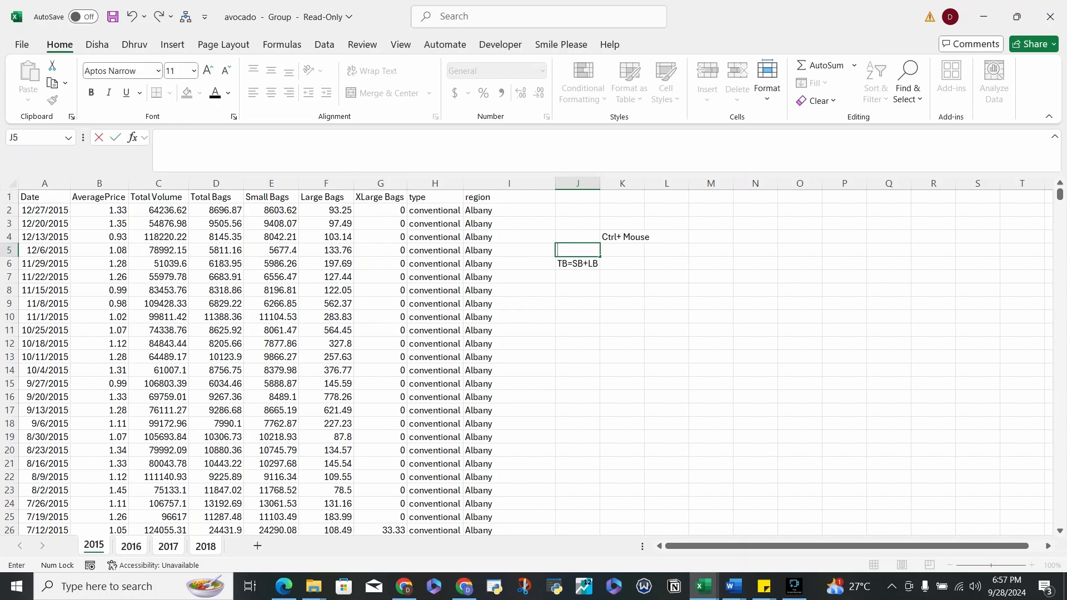
pyautogui.press('Return')
pyautogui.press('F2')
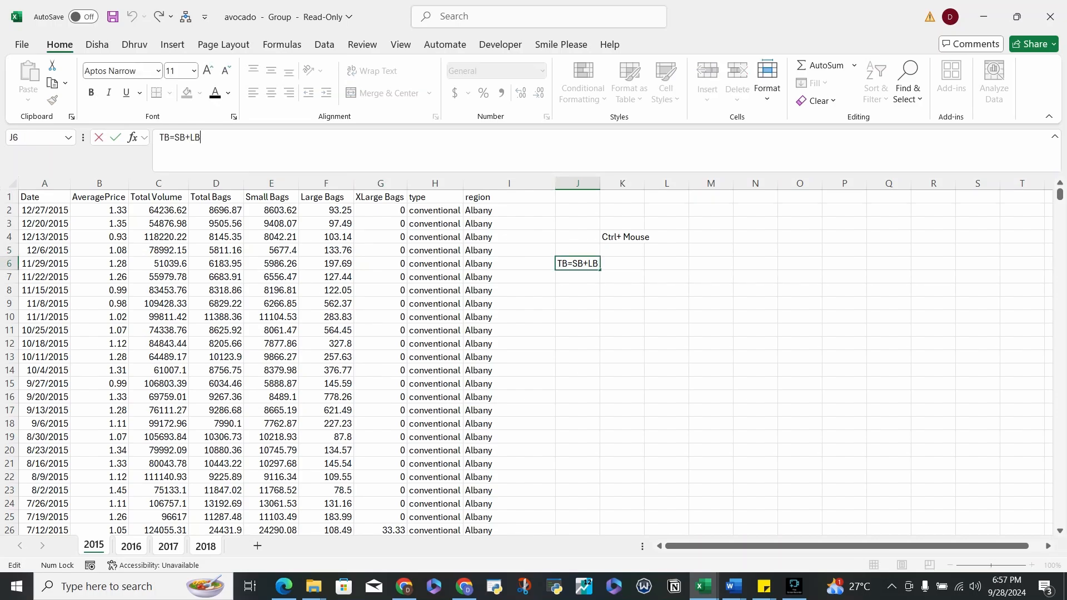
pyautogui.write('+XLB')
pyautogui.press('Return')
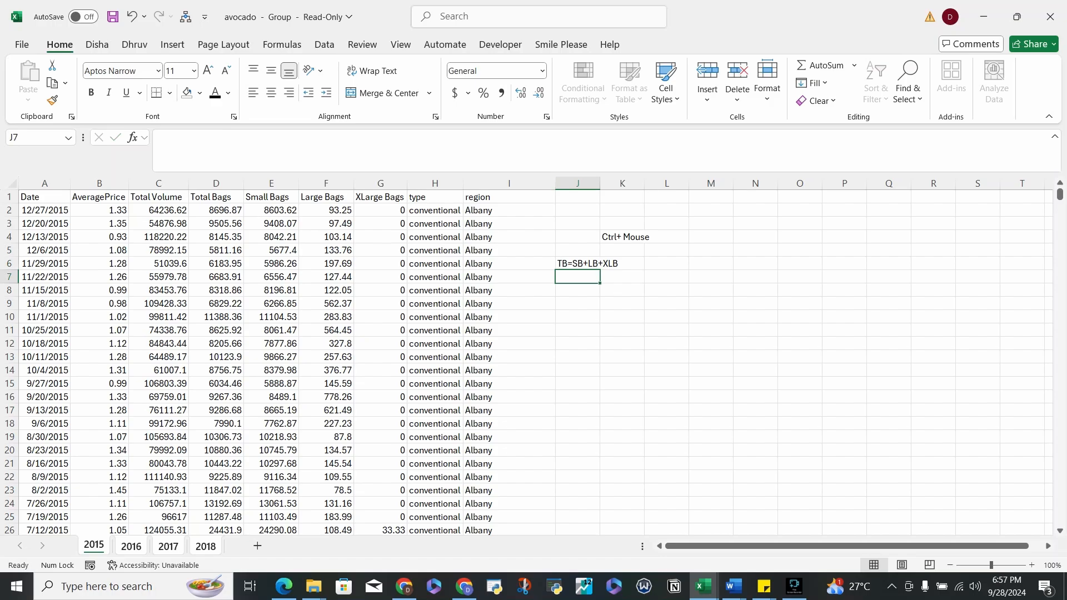
# - Enter the rearranged note TB-SB-LB=XLB in cell J7 of the grouped sheets
pyautogui.write('TB-')
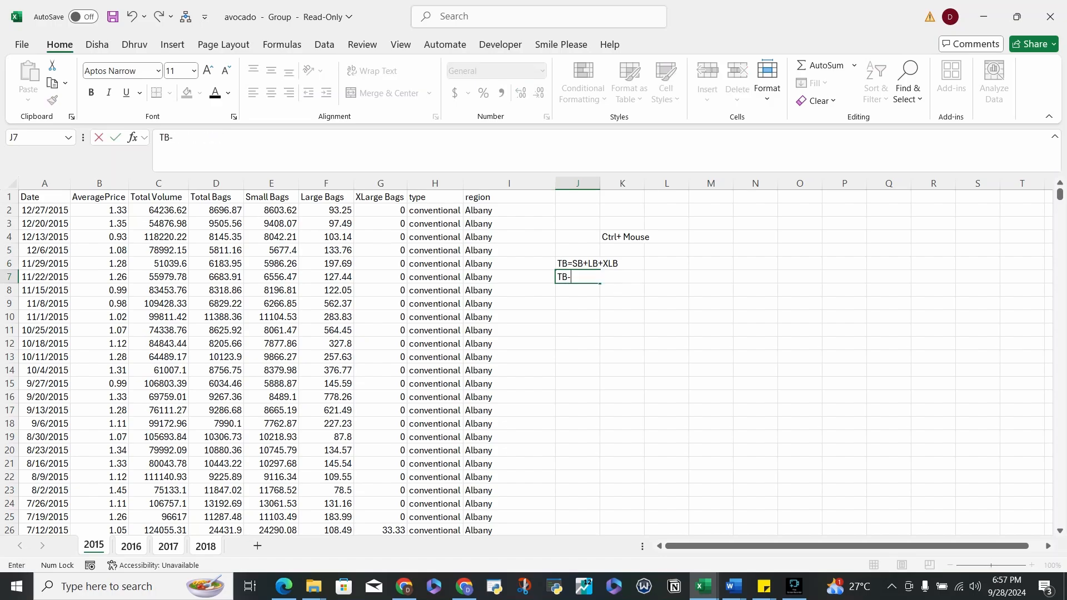
pyautogui.write('SB-LB=CLB')
pyautogui.press('Return')
pyautogui.press('Up')
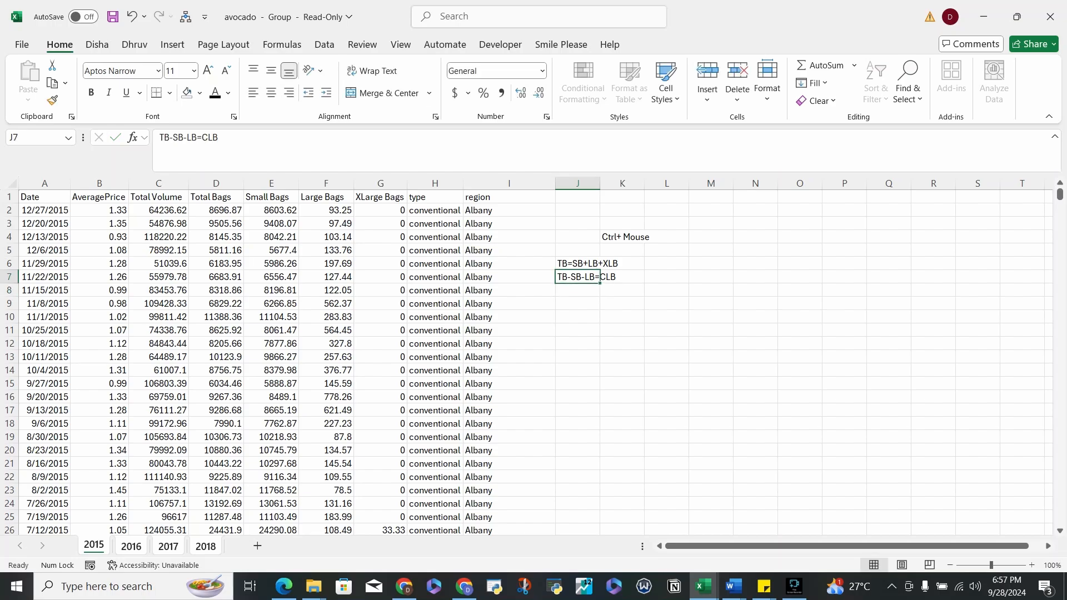
pyautogui.press('Delete')
pyautogui.write('X')
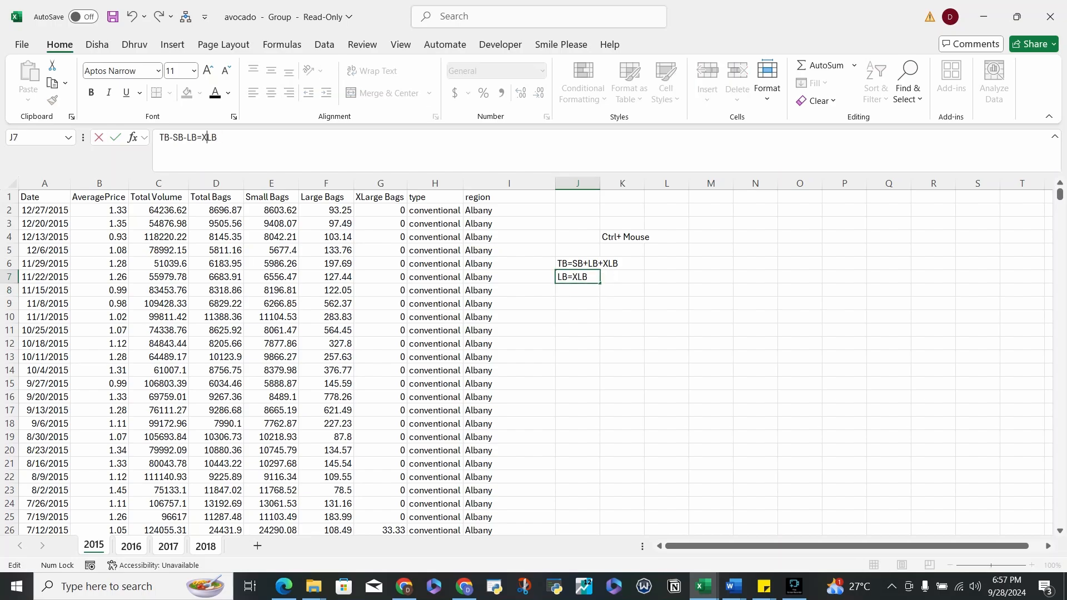
pyautogui.press('Return')
# - Enter the formula =D2-E2 in the first XLarge Bags cell, G2, to subtract Small Bags from Total Bags
pyautogui.press('Up')
pyautogui.press('Left')
pyautogui.press('Left')
pyautogui.press('Left')
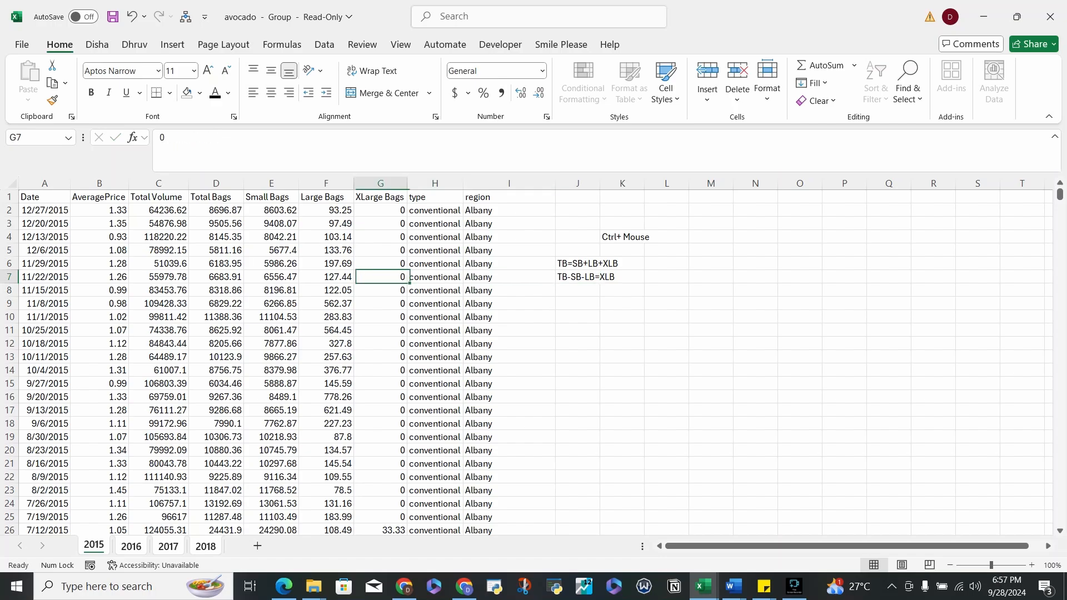
pyautogui.press('Up')
pyautogui.press('Up')
pyautogui.press('Up')
pyautogui.press('Up')
pyautogui.press('Up')
pyautogui.write('=')
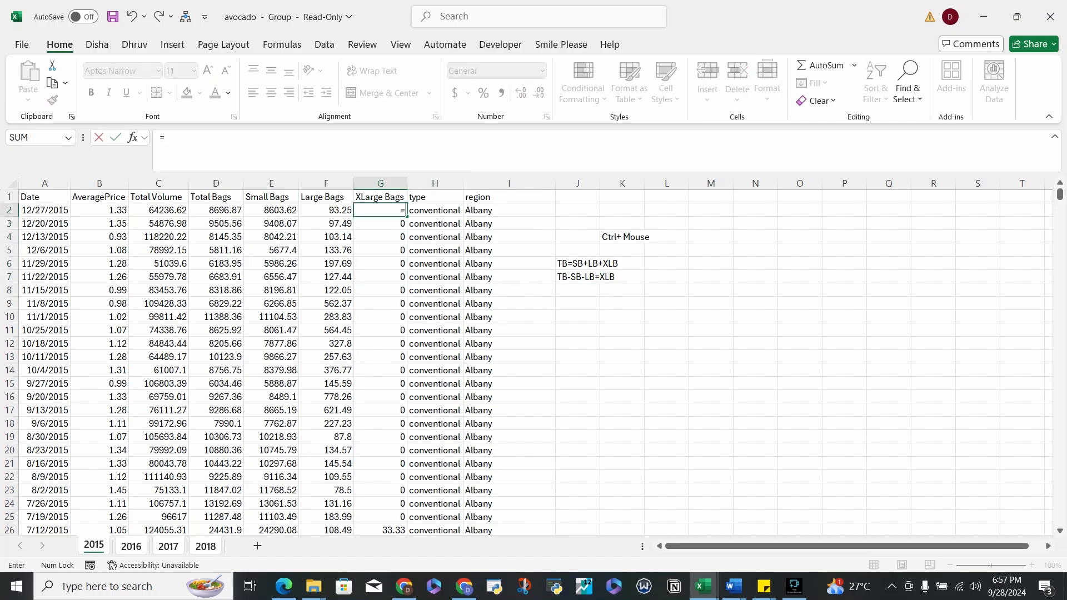
pyautogui.press('Left')
pyautogui.press('Left')
pyautogui.press('Left')
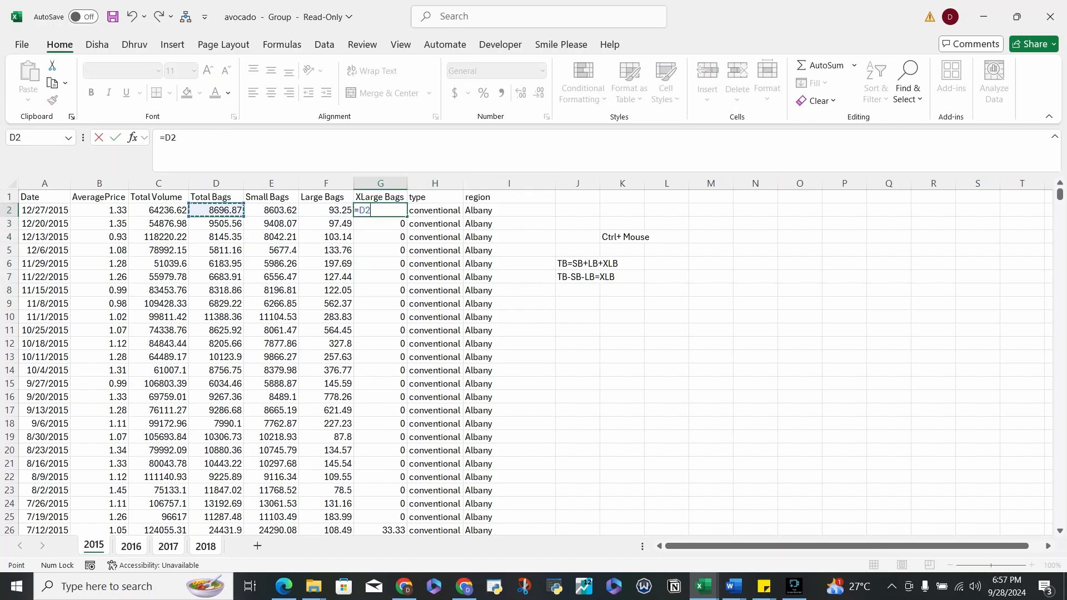
pyautogui.write('-')
pyautogui.press('Left')
pyautogui.press('Left')
pyautogui.press('Return')
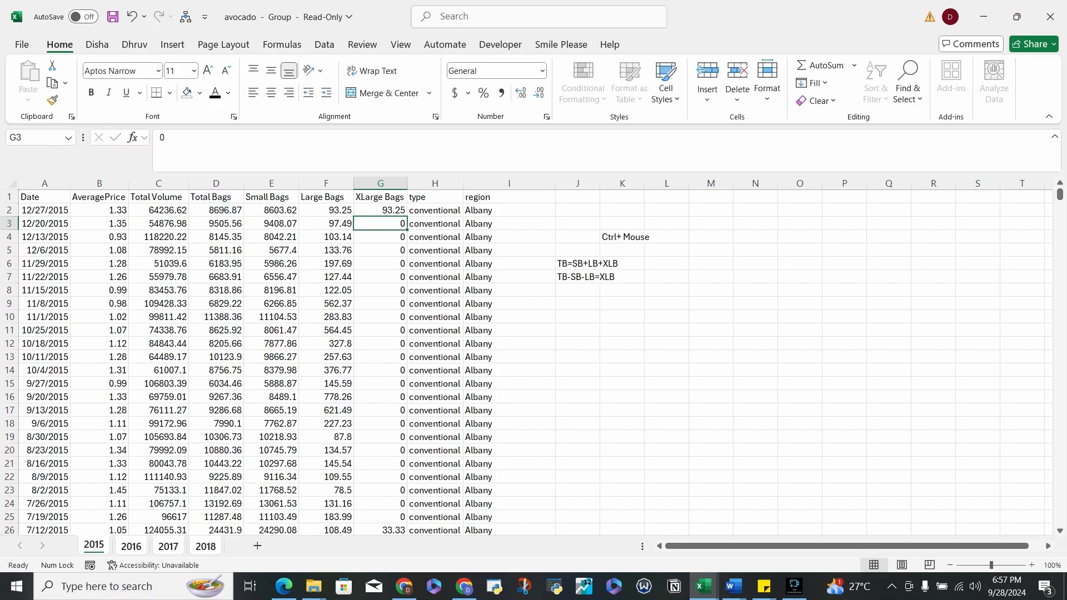
# - Extend the formula in G2 to =D2-E2-F2 so it also subtracts Large Bags
pyautogui.press('Up')
pyautogui.press('F2')
pyautogui.write('-')
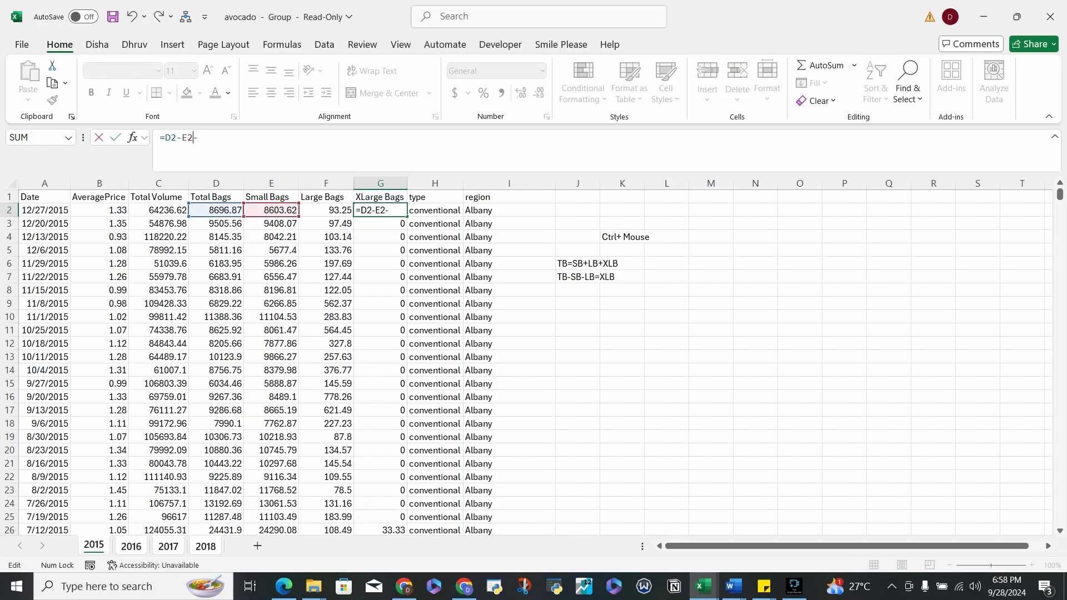
pyautogui.press('Left')
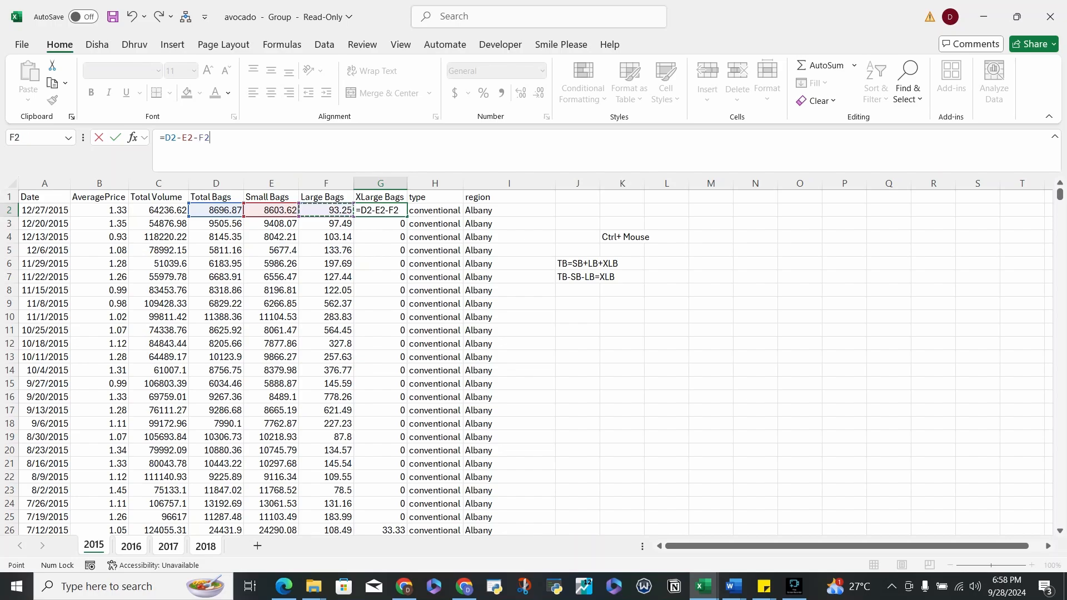
pyautogui.press('Return')
pyautogui.press('Up')
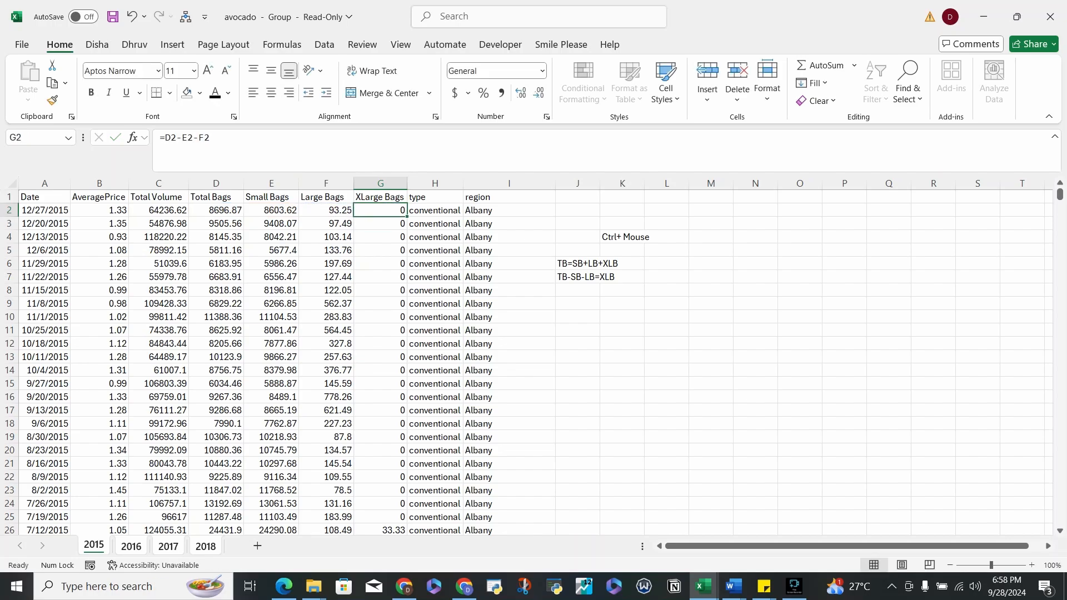
# - Fill the G2 formula down the XLarge Bags column through row 26
pyautogui.moveTo(381, 210); pyautogui.dragTo(389, 491)
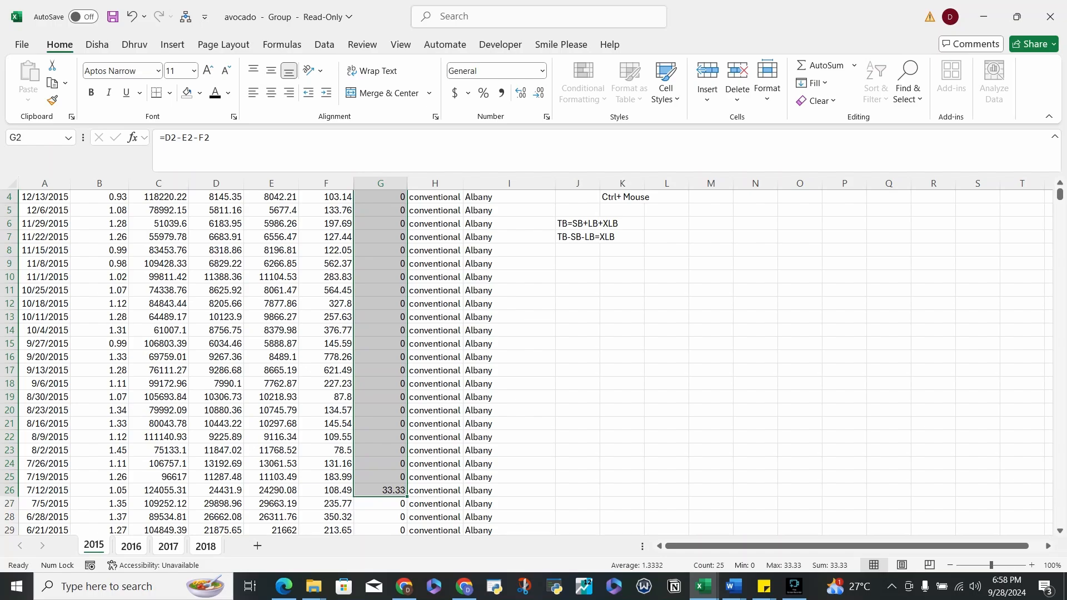
pyautogui.hotkey('ctrl', 'd')
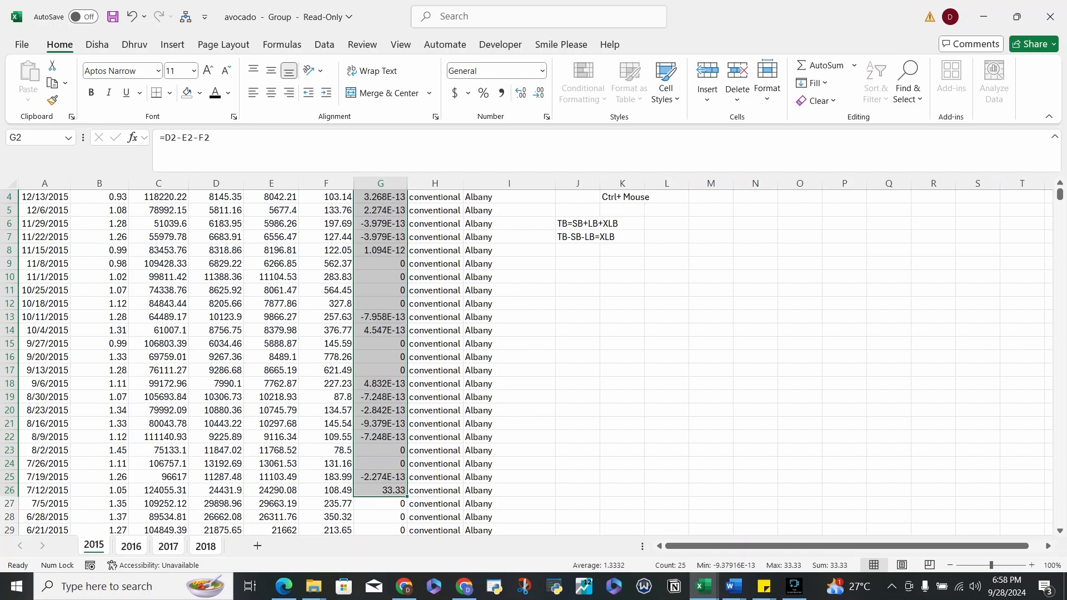
pyautogui.scroll(1, 325, 361)
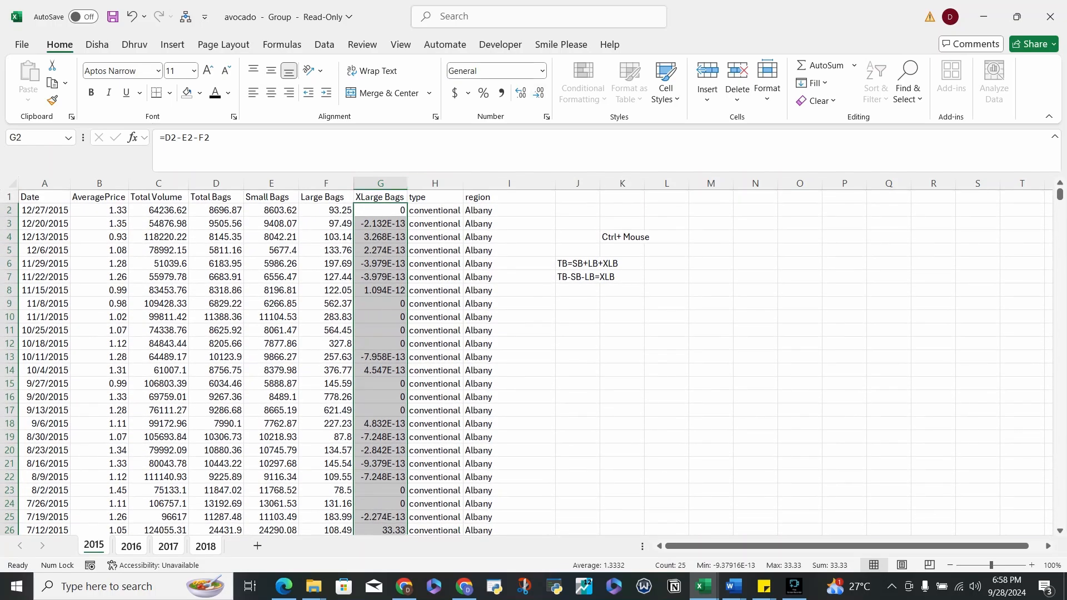
# - Apply the Number format to G2:G26 and check the calculated XLarge Bags values
pyautogui.click(542, 71)
pyautogui.click(523, 131)
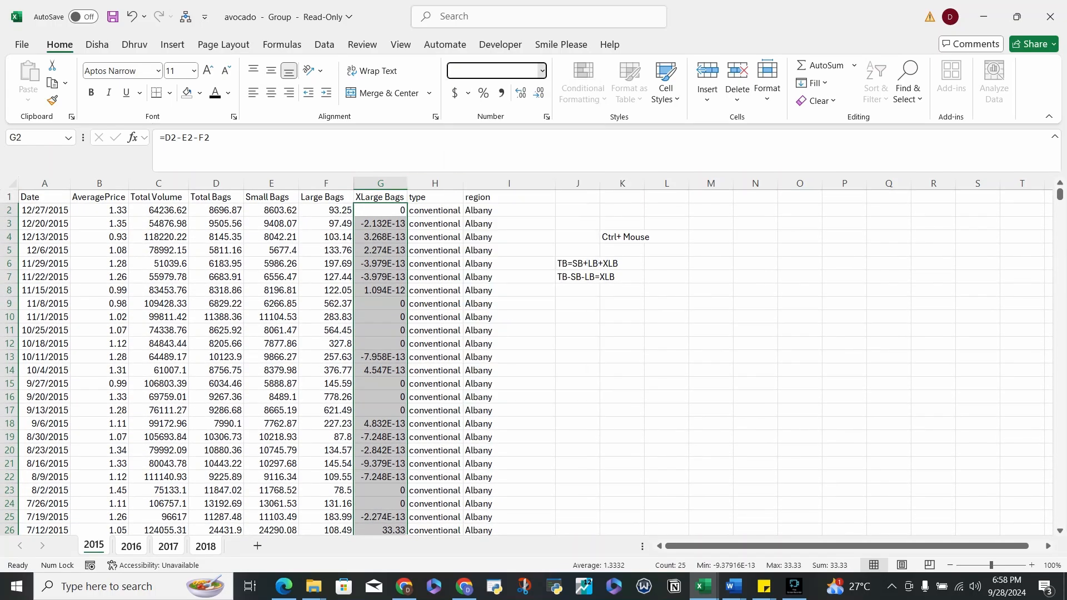
pyautogui.scroll(-5, 325, 361)
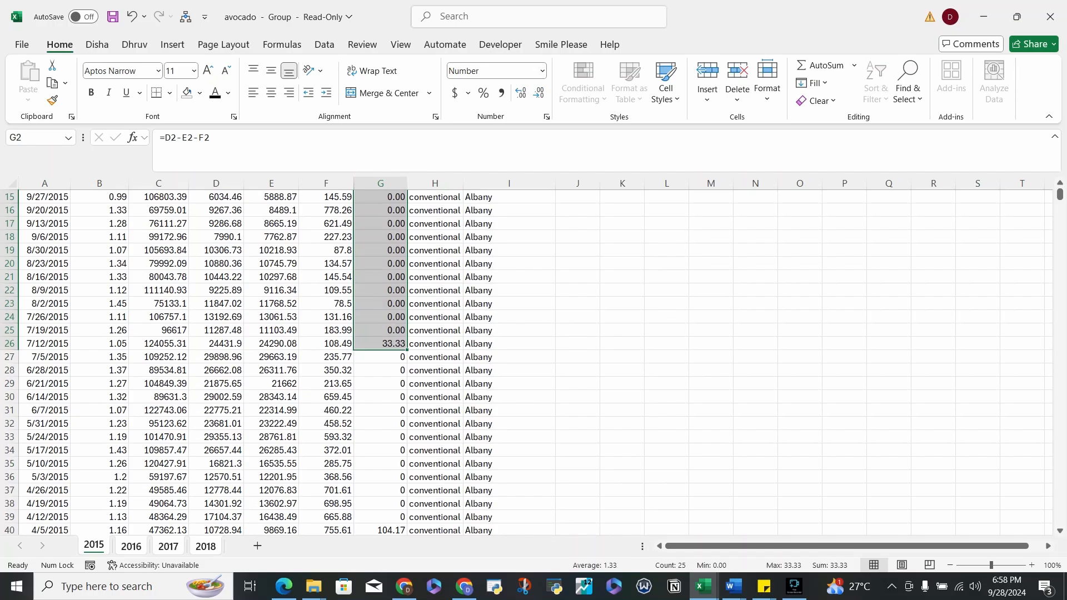
pyautogui.scroll(5, 522, 363)
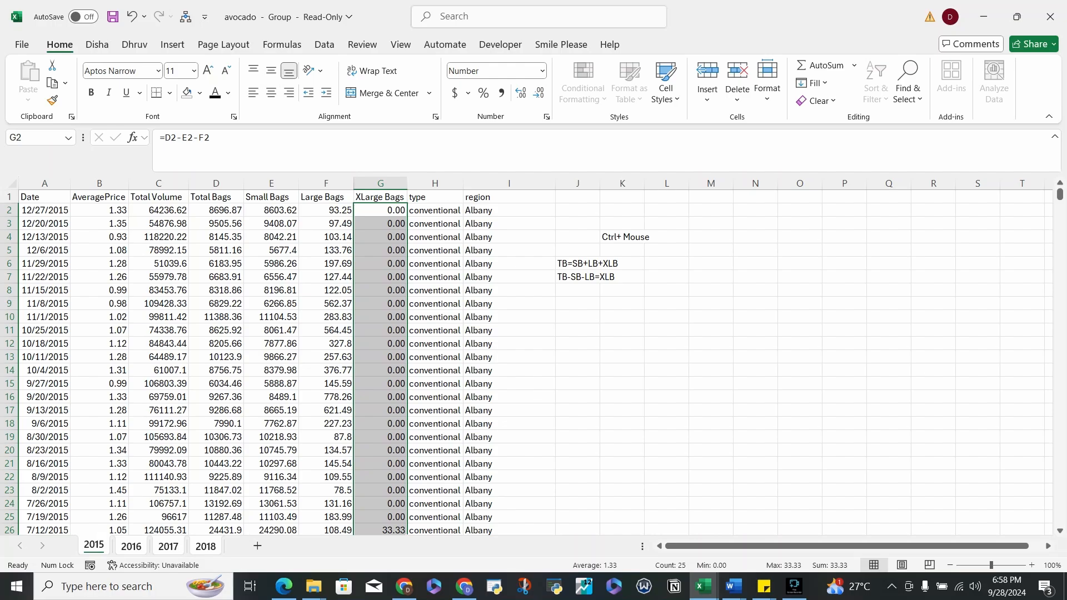
pyautogui.click(381, 211)
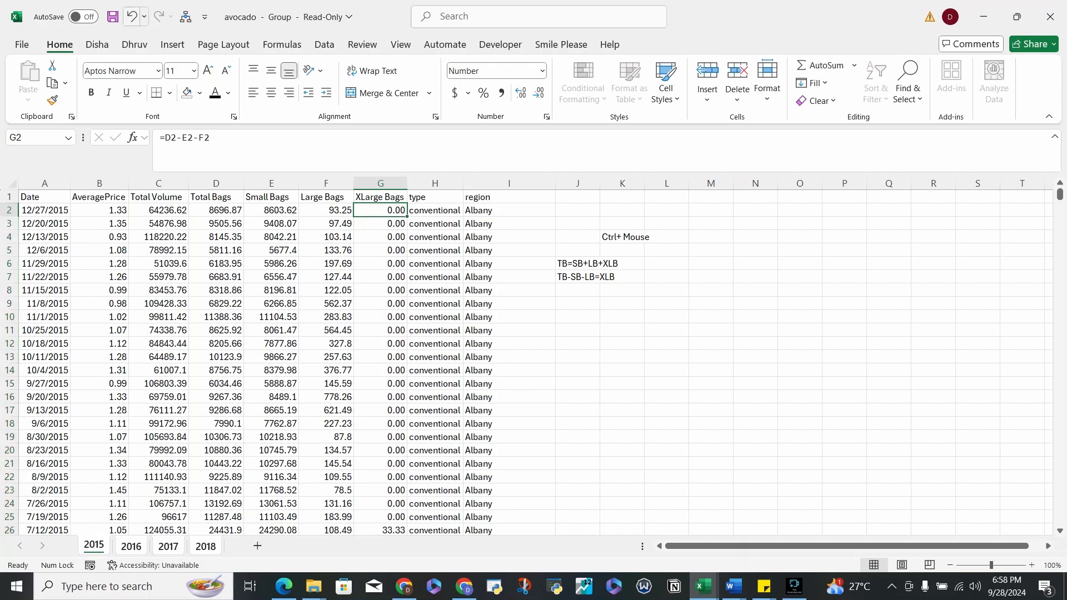
# - Undo the number format, the fill and the formula entries in the XLarge Bags column
pyautogui.click(132, 16)
pyautogui.click(131, 17)
pyautogui.click(131, 16)
pyautogui.hotkey('ctrl', 'z')
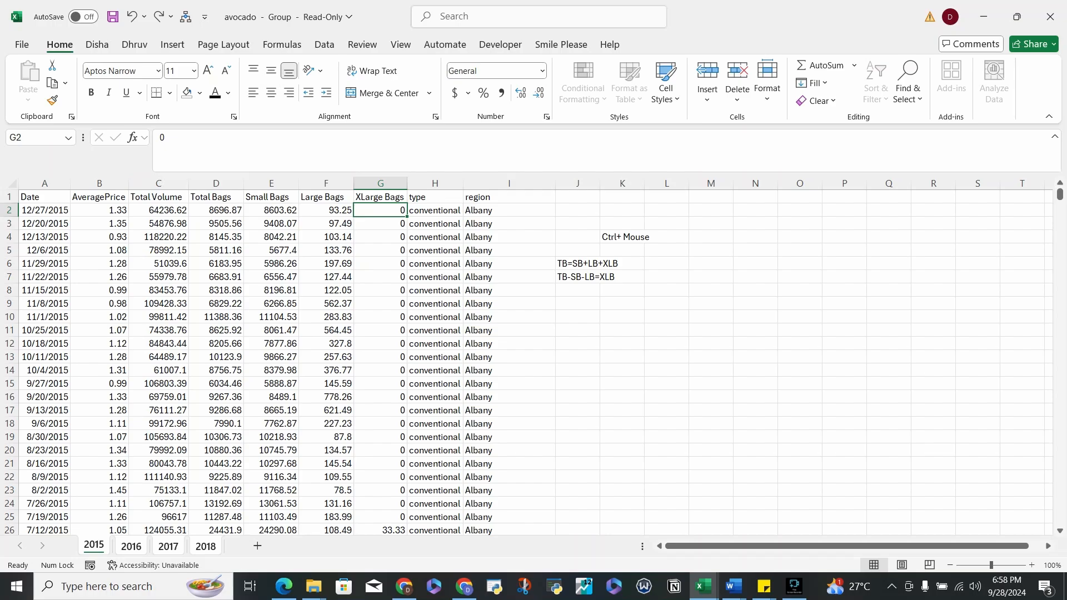
# - Ungroup the sheets and check the notes in columns J and K on the 2015, 2016 and 2017 sheets
pyautogui.click(131, 546)
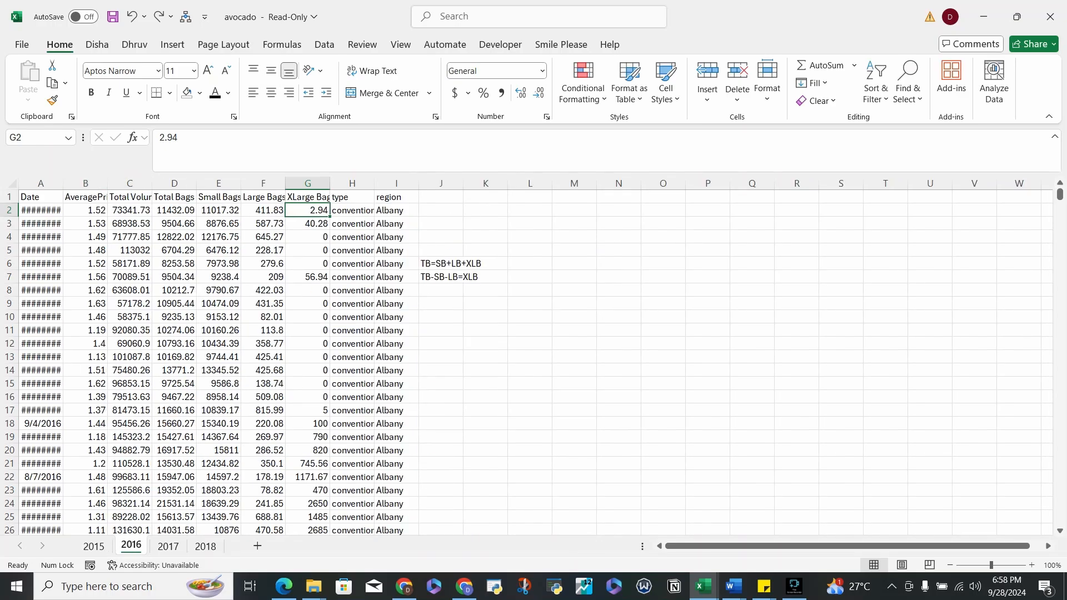
pyautogui.click(93, 546)
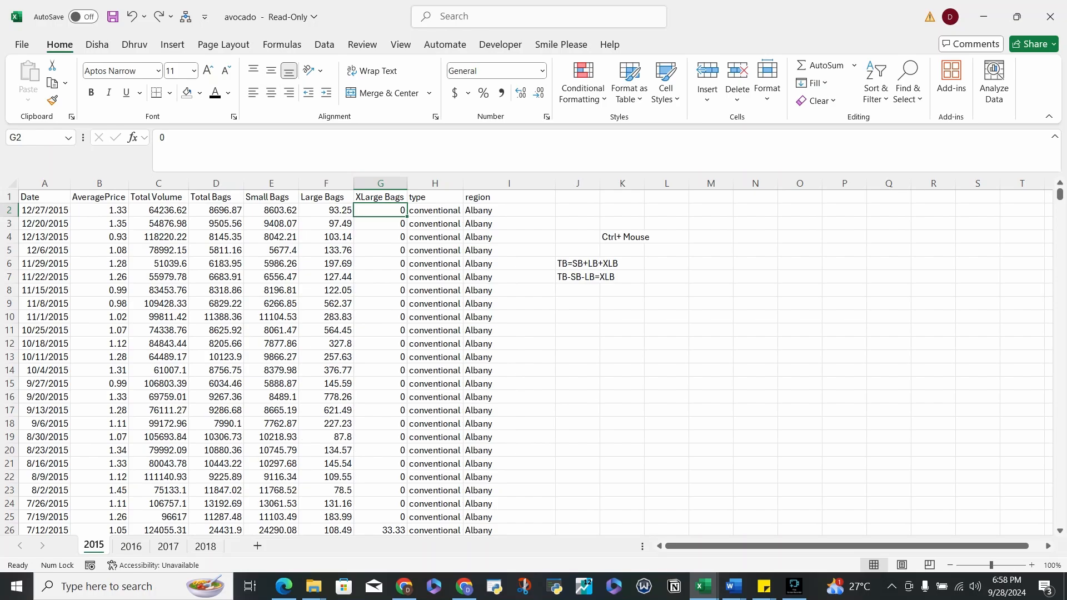
pyautogui.moveTo(578, 237); pyautogui.dragTo(623, 277)
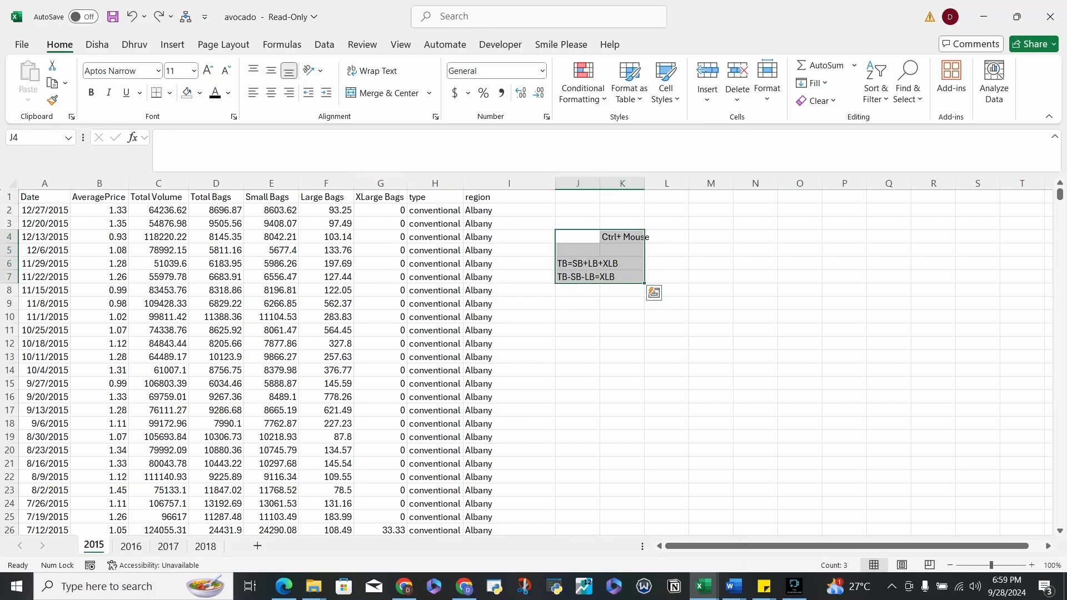
pyautogui.click(131, 547)
pyautogui.click(169, 547)
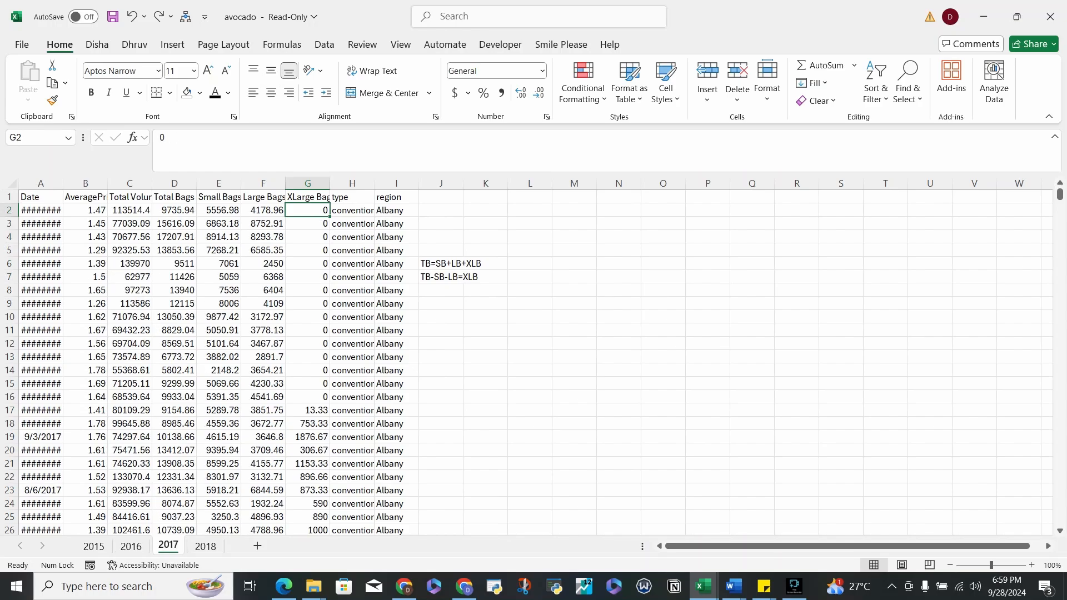
# - View the 2018 sheet, and group the 2015, 2016, 2017 and 2018 sheets with 2015 as the active sheet
pyautogui.click(206, 546)
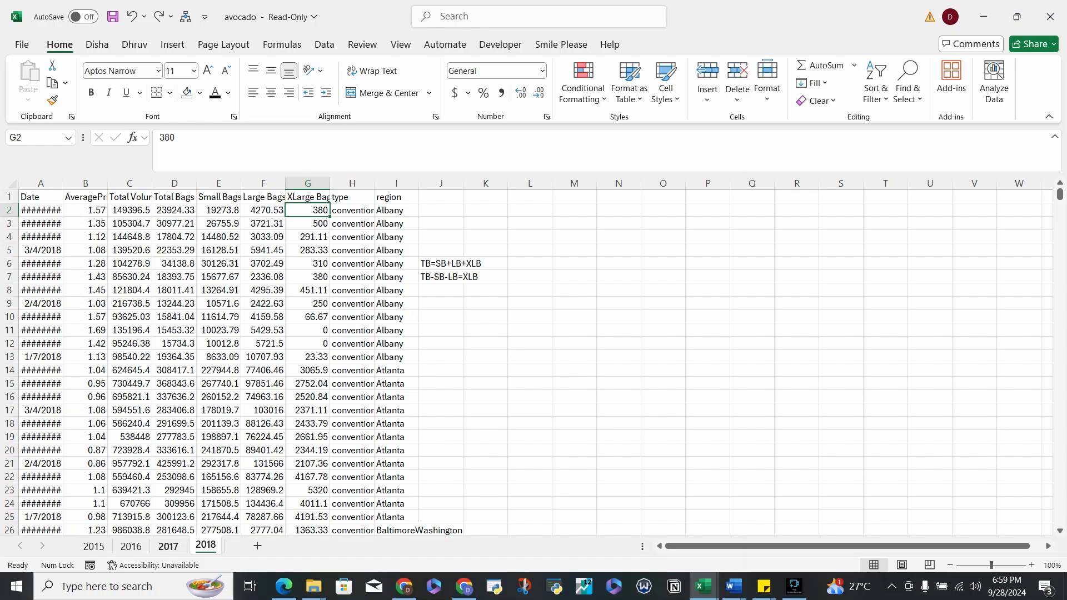
pyautogui.keyDown('ctrl'); pyautogui.click(168, 547); pyautogui.keyUp('ctrl')
pyautogui.keyDown('ctrl'); pyautogui.click(131, 547); pyautogui.keyUp('ctrl')
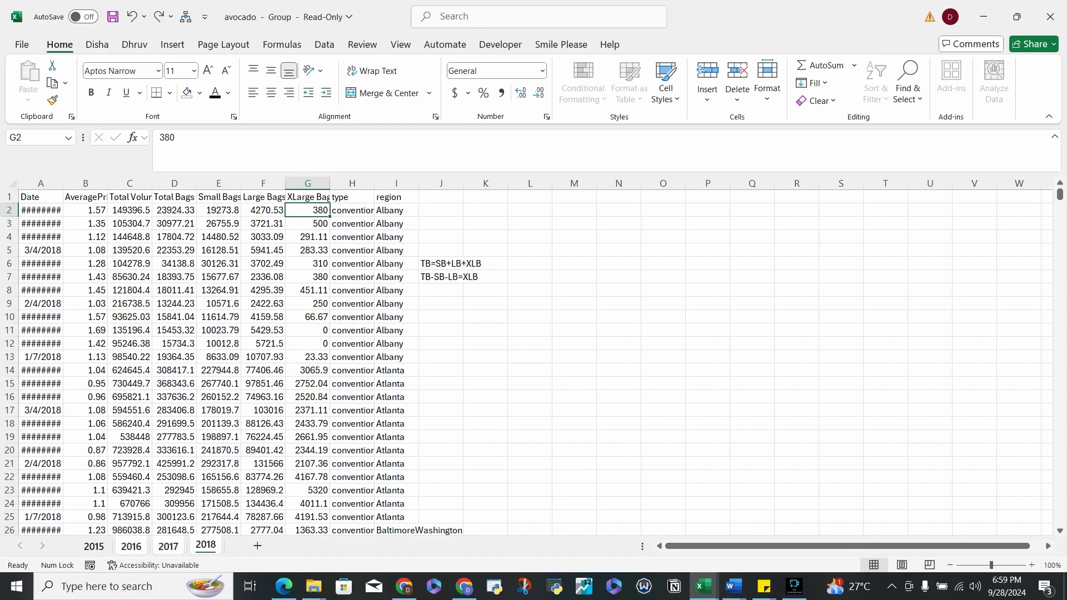
pyautogui.keyDown('ctrl'); pyautogui.click(93, 546); pyautogui.keyUp('ctrl')
pyautogui.click(93, 547)
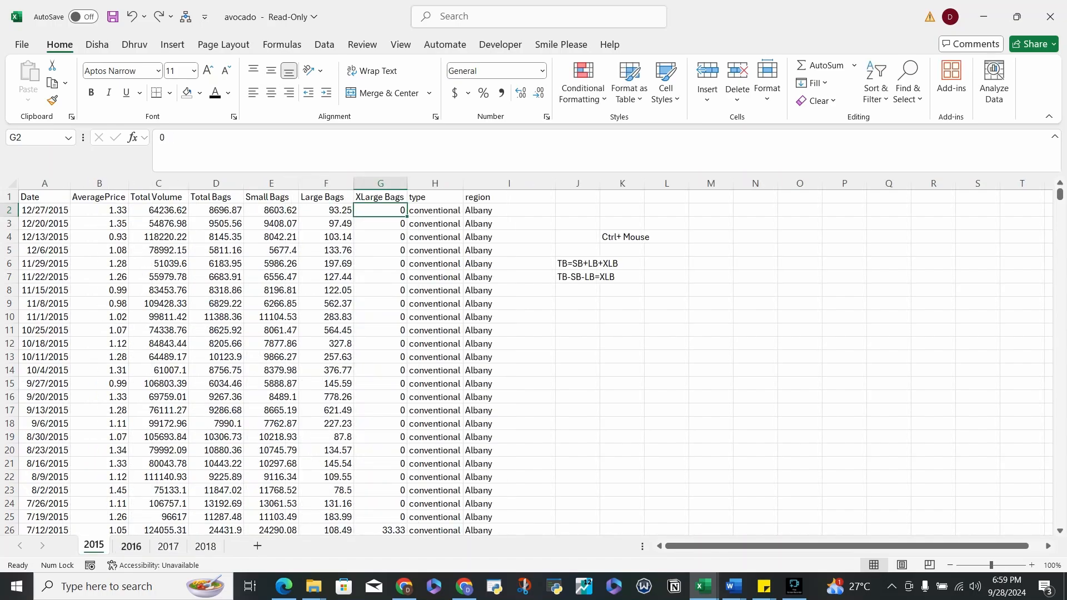
pyautogui.hotkey('ctrl', 'shift', 'pagedown')
pyautogui.hotkey('ctrl', 'shift', 'pagedown')
pyautogui.hotkey('ctrl', 'shift', 'pagedown')
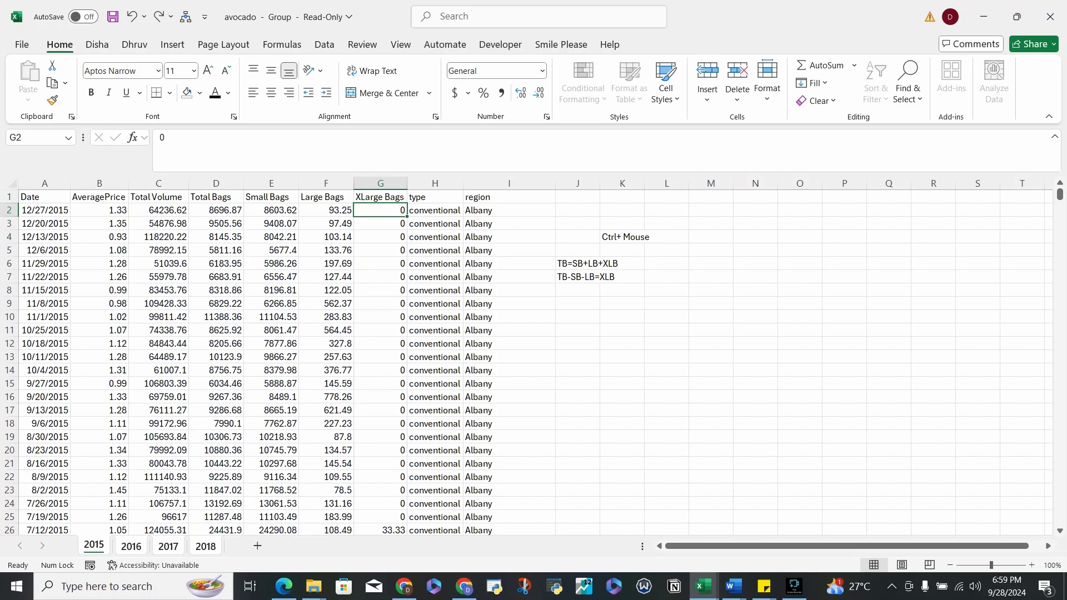
# - Enter =D2-E2-F2 in G2 on all grouped sheets to calculate the XLarge Bags value
pyautogui.write('=')
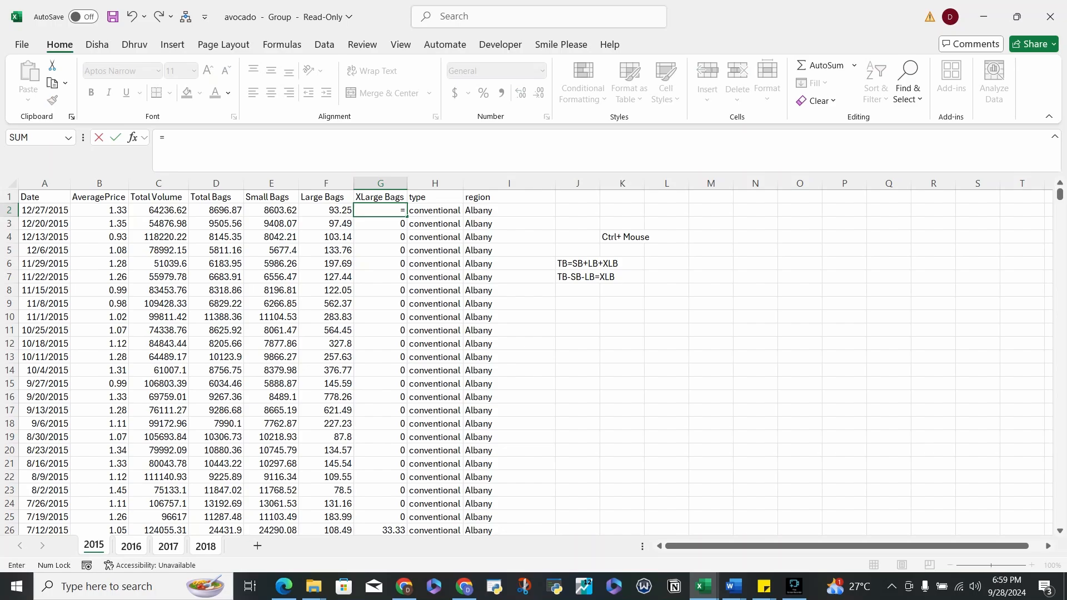
pyautogui.click(217, 210)
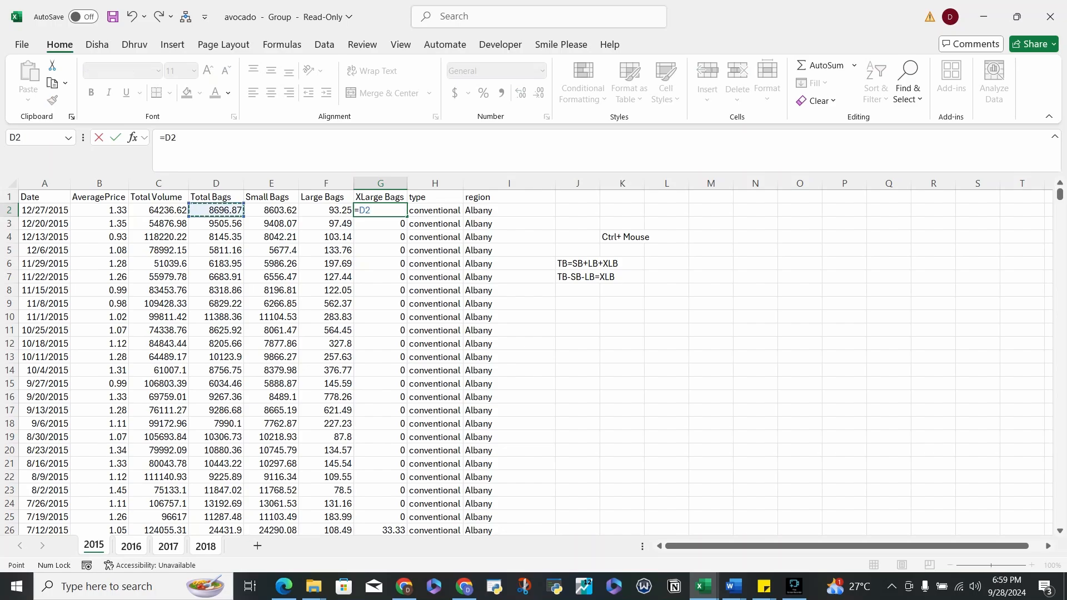
pyautogui.write('-')
pyautogui.click(271, 210)
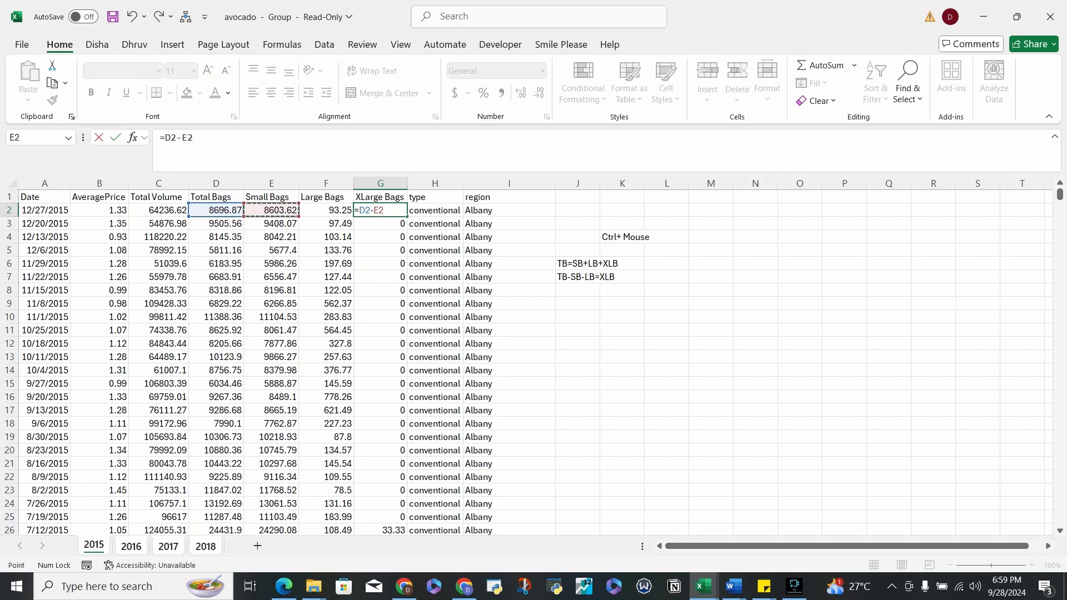
pyautogui.write('-')
pyautogui.click(326, 210)
pyautogui.hotkey('ctrl', 'Return')
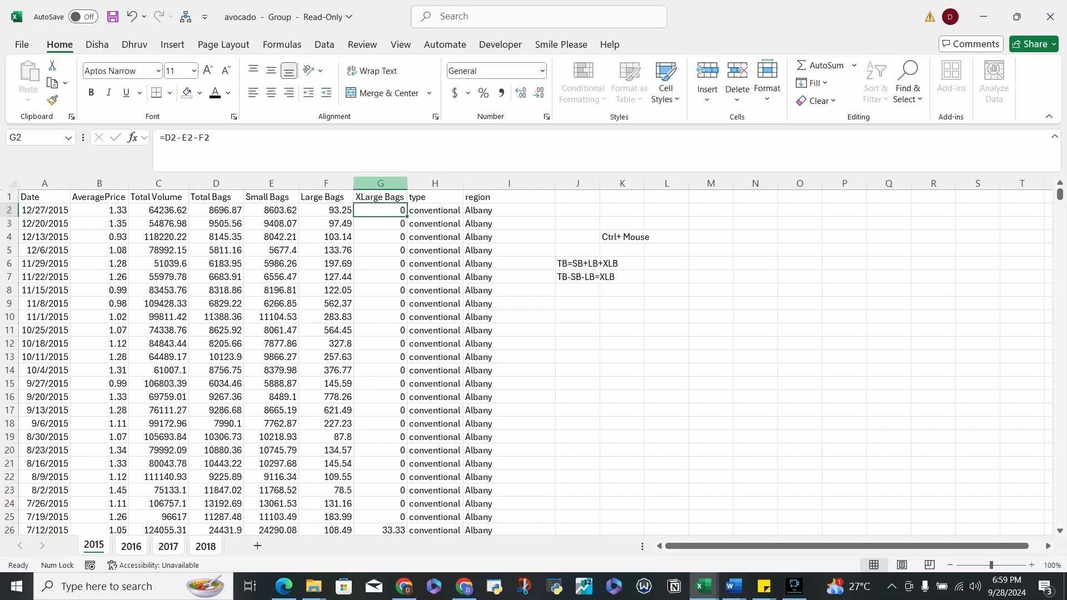
# - Apply the Number format to the entire XLarge Bags column on the grouped sheets
pyautogui.click(381, 184)
pyautogui.click(541, 70)
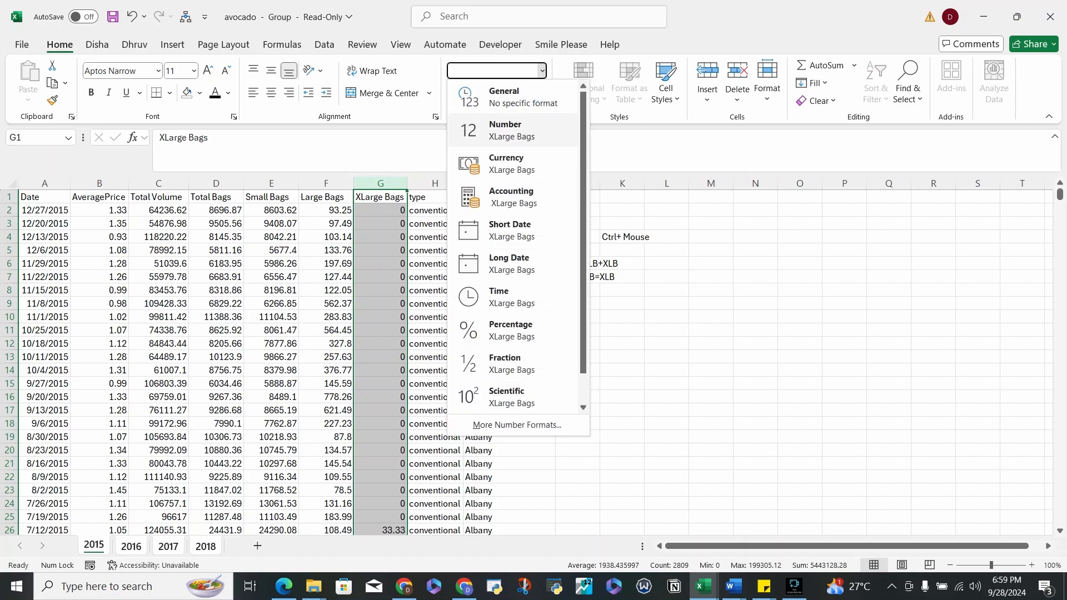
pyautogui.click(511, 123)
pyautogui.click(381, 210)
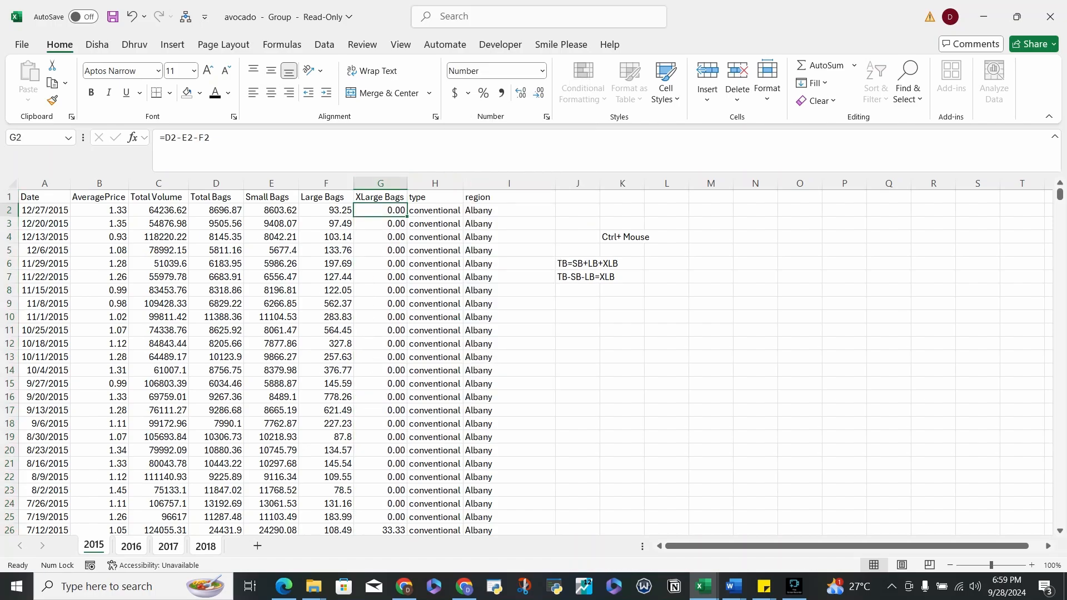
# - Fill the G2 formula down the XLarge Bags column through row 2809 on the grouped sheets
pyautogui.click(509, 210)
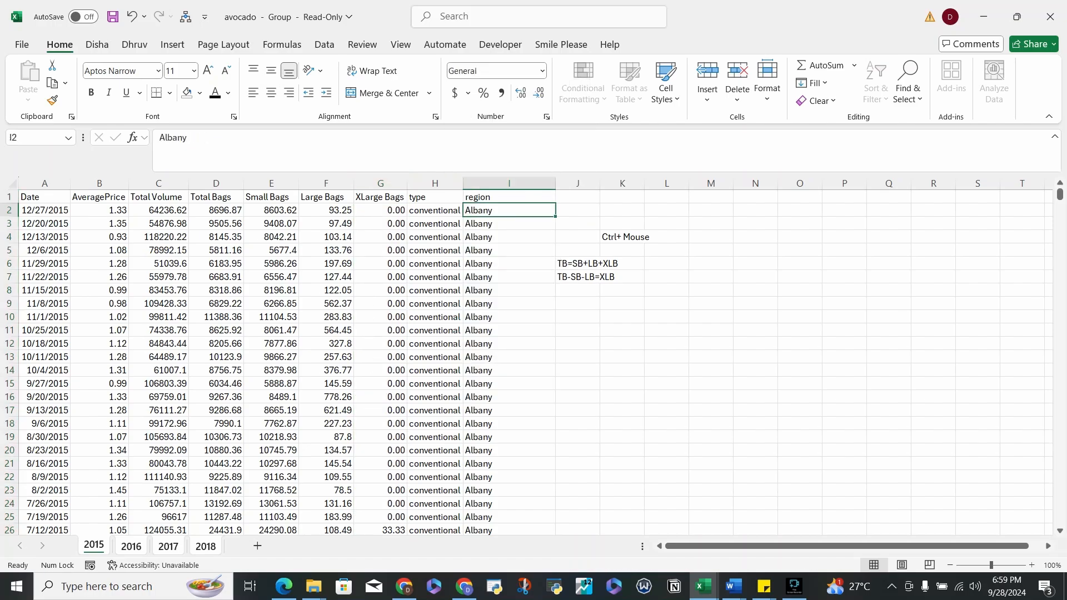
pyautogui.click(381, 210)
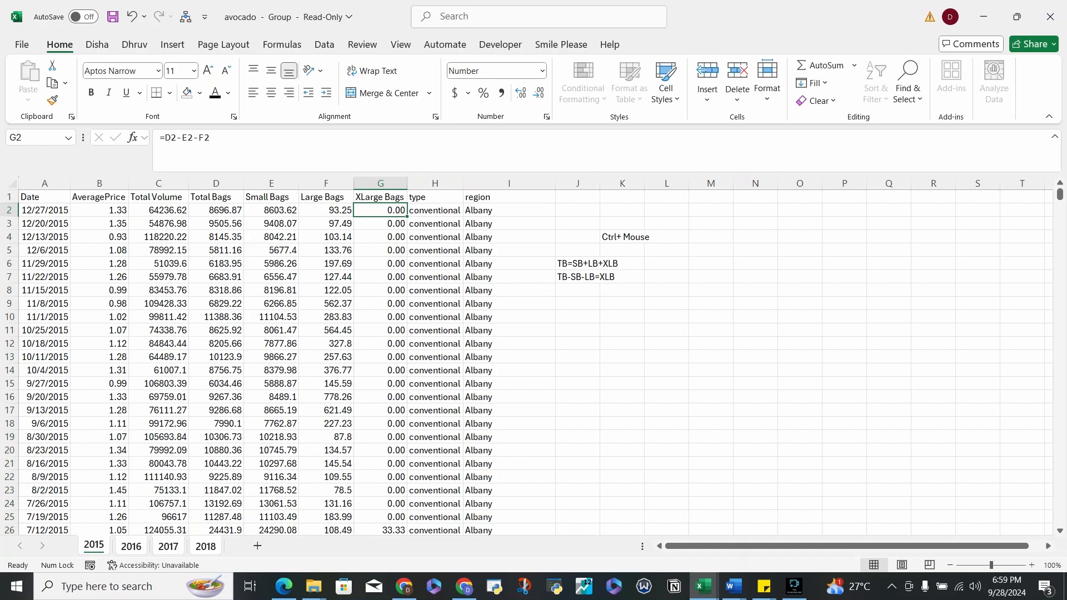
pyautogui.hotkey('ctrl', 'shift', 'Down')
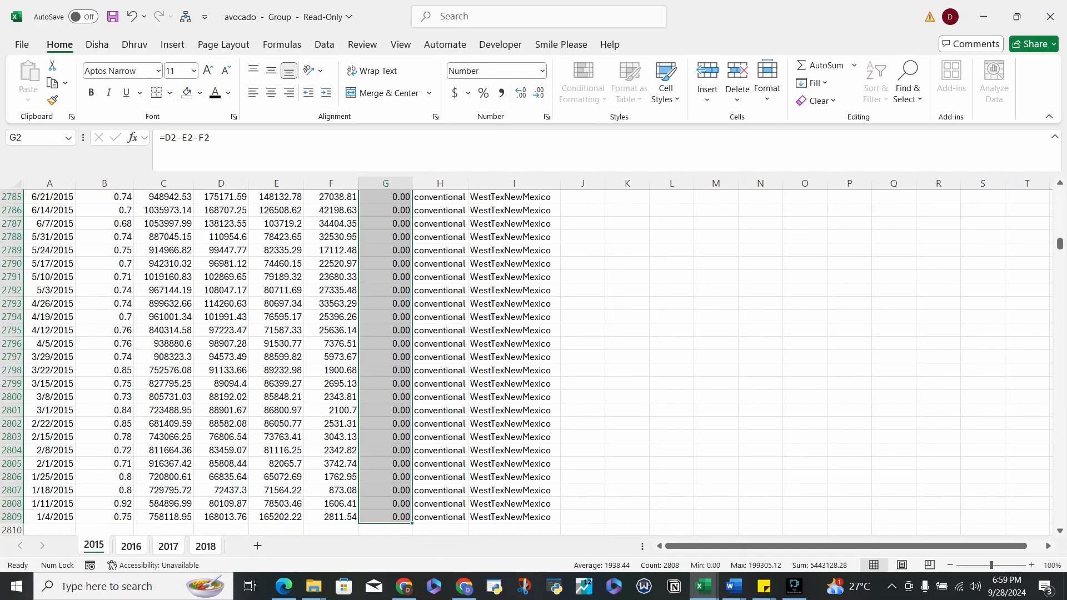
# - Check the filled formulas cell by cell down the XLarge Bags column of the 2015 sheet
pyautogui.press('Up')
pyautogui.press('Down')
pyautogui.press('Down')
pyautogui.press('Down')
pyautogui.press('Down')
pyautogui.press('Down')
pyautogui.press('Down')
pyautogui.press('Down')
pyautogui.press('Down')
pyautogui.press('Down')
pyautogui.press('Down')
pyautogui.press('Down')
pyautogui.press('Down')
pyautogui.press('Down')
pyautogui.press('Down')
pyautogui.press('Down')
pyautogui.press('Down')
pyautogui.press('Down')
pyautogui.press('Down')
pyautogui.press('Down')
pyautogui.press('Down')
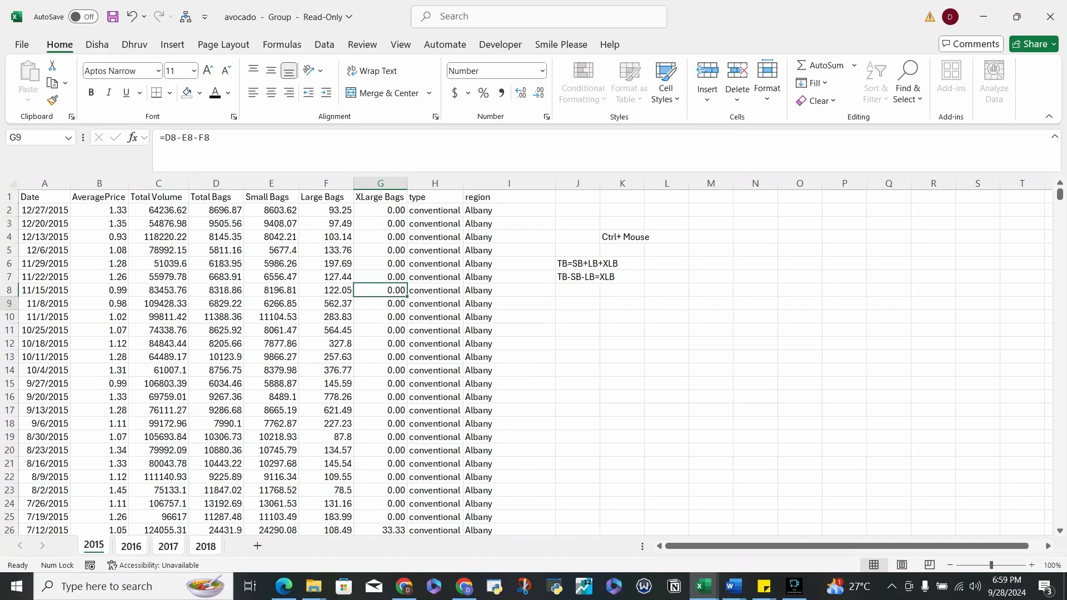
pyautogui.press('Down')
pyautogui.press('Down')
pyautogui.press('Down')
pyautogui.press('Down')
pyautogui.press('Down')
pyautogui.press('Down')
pyautogui.press('Down')
pyautogui.press('Down')
pyautogui.press('Down')
pyautogui.press('Down')
pyautogui.press('Down')
pyautogui.press('Down')
pyautogui.press('Down')
pyautogui.press('Down')
pyautogui.press('Down')
pyautogui.press('Down')
pyautogui.press('Down')
pyautogui.press('Down')
pyautogui.press('Down')
pyautogui.press('Down')
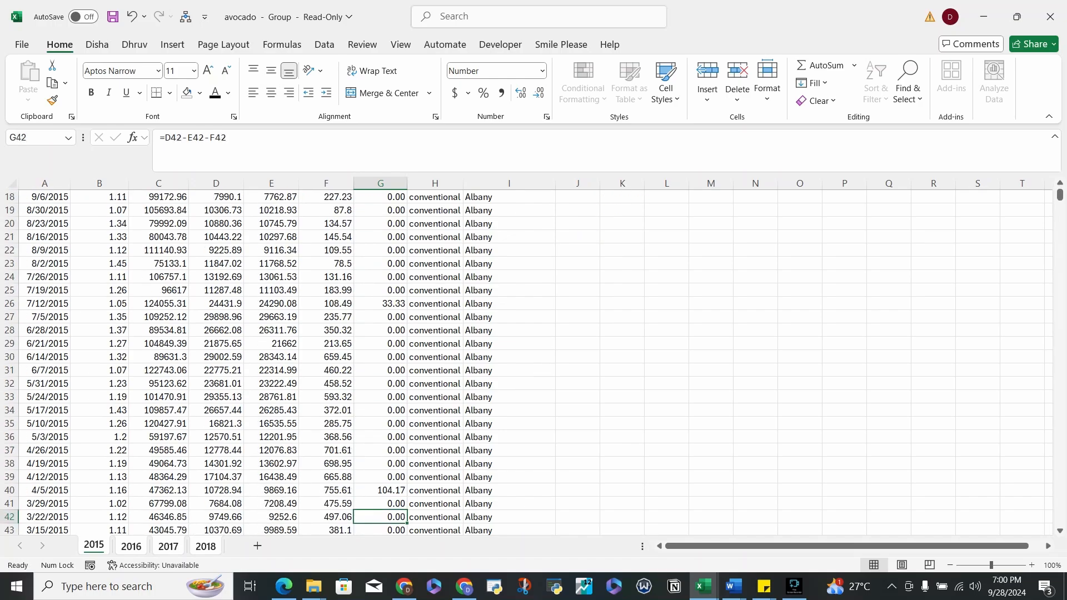
# - Compare the sum of Small, Large and XLarge Bags in row 7 of the 2016 sheet with its Total Bags value
pyautogui.hotkey('ctrl', 'pagedown')
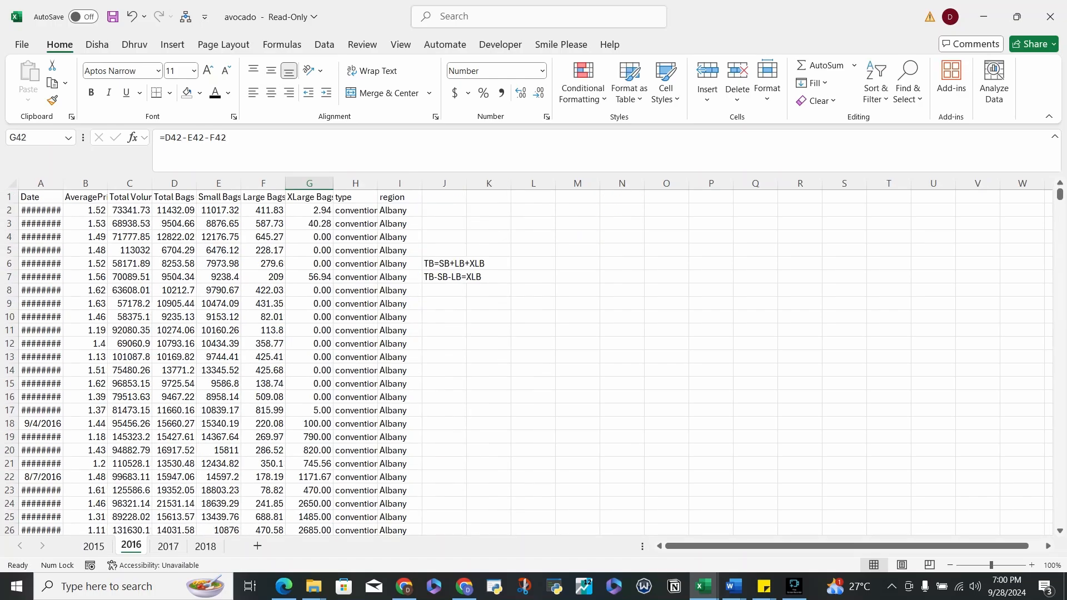
pyautogui.click(309, 277)
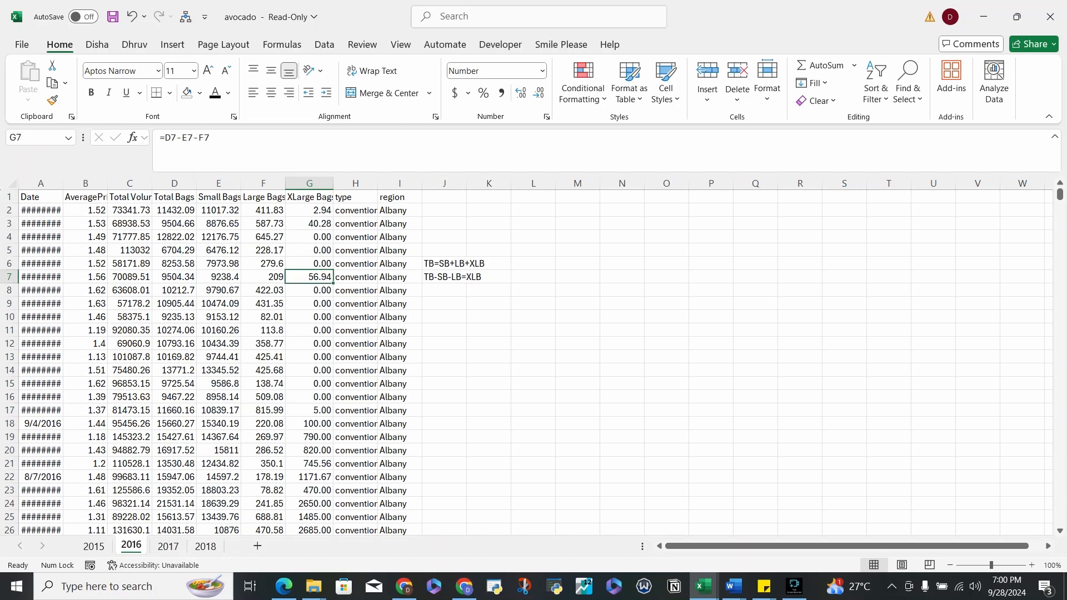
pyautogui.moveTo(218, 277); pyautogui.dragTo(309, 277)
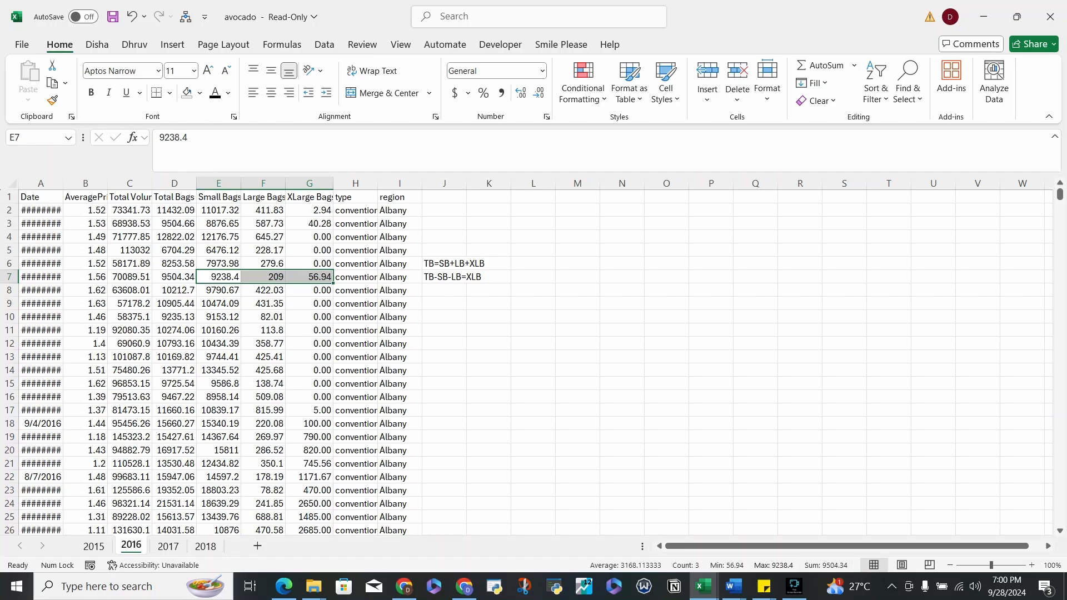
pyautogui.click(173, 277)
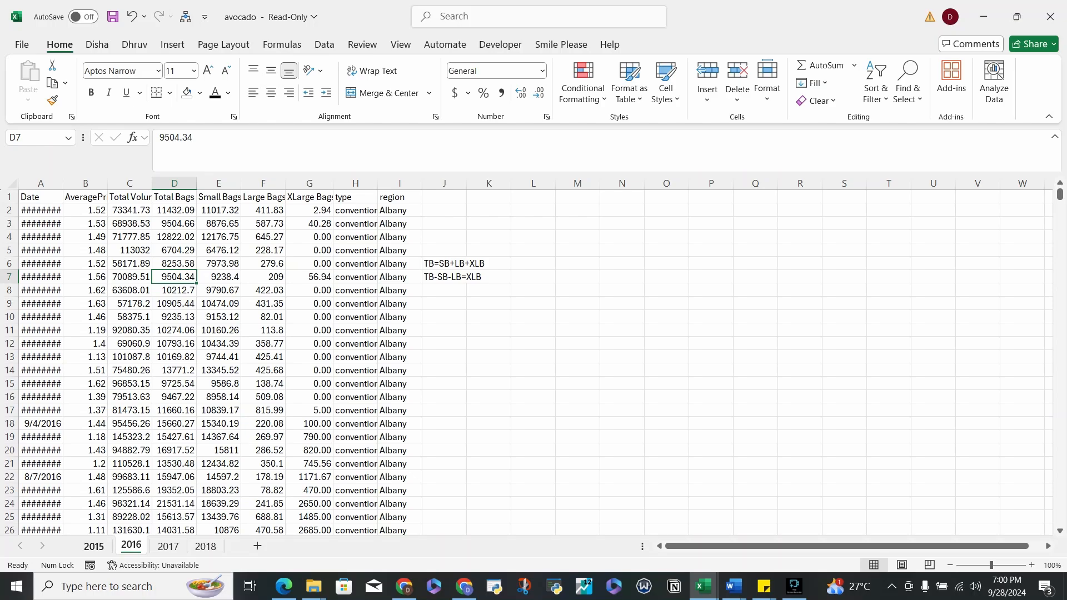
# - Regroup the 2015 through 2018 sheets with 2015 active and select cell G2
pyautogui.click(94, 547)
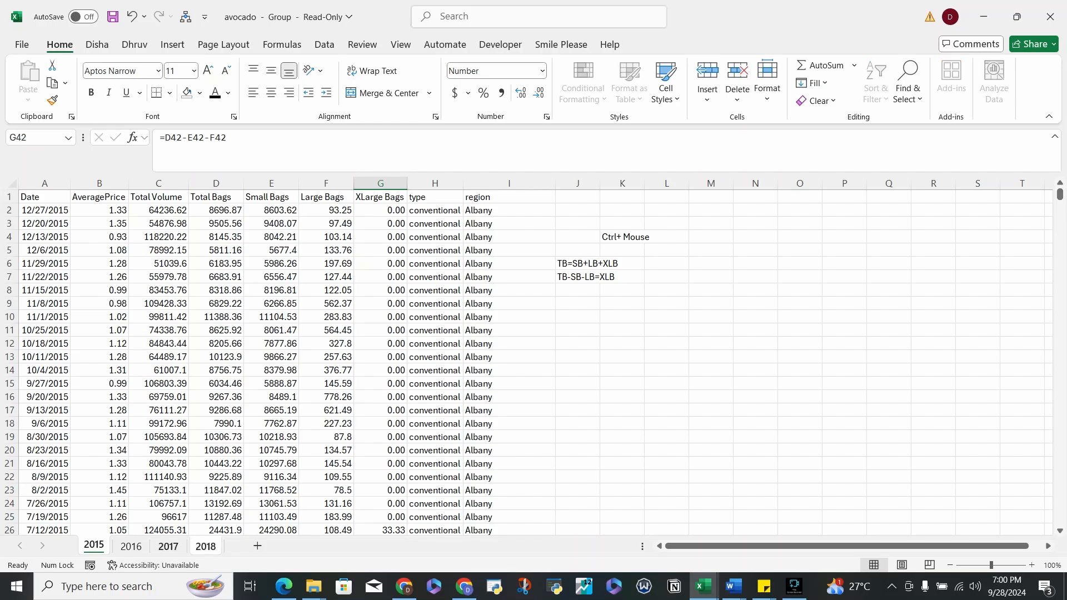
pyautogui.keyDown('ctrl'); pyautogui.click(169, 547); pyautogui.keyUp('ctrl')
pyautogui.keyDown('ctrl'); pyautogui.click(131, 547); pyautogui.keyUp('ctrl')
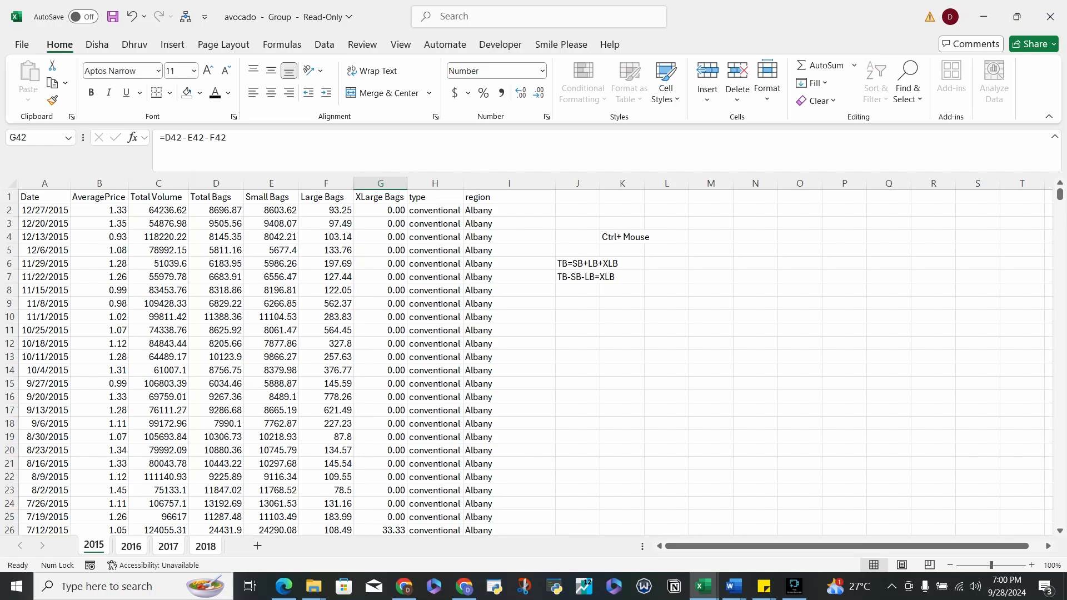
pyautogui.click(381, 211)
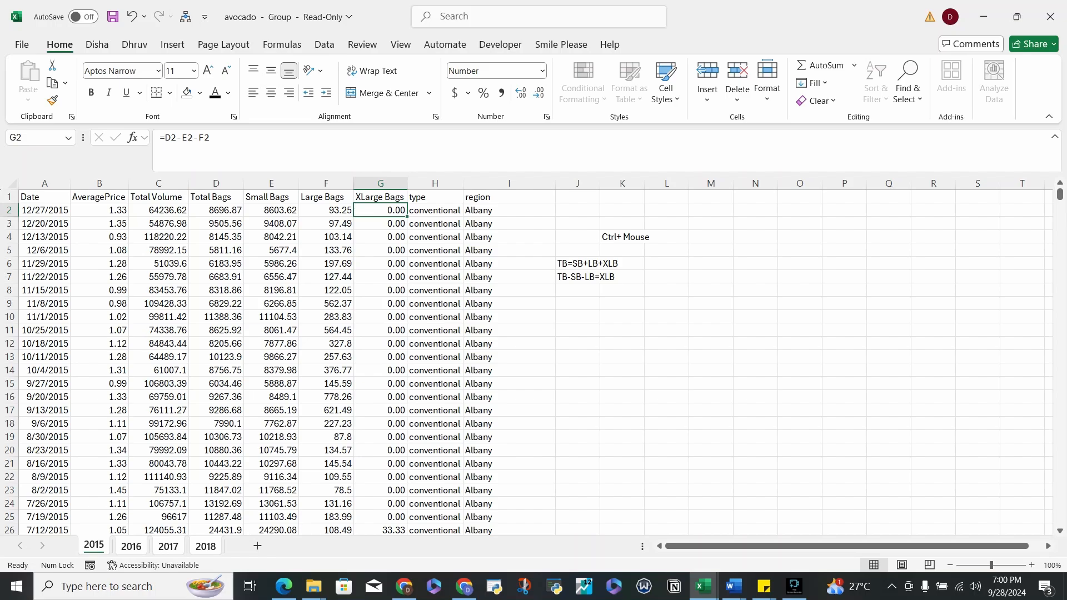
# - Ungroup the sheets and clear the notes in J3:K10 on the 2015 sheet
pyautogui.moveTo(578, 223); pyautogui.dragTo(623, 317)
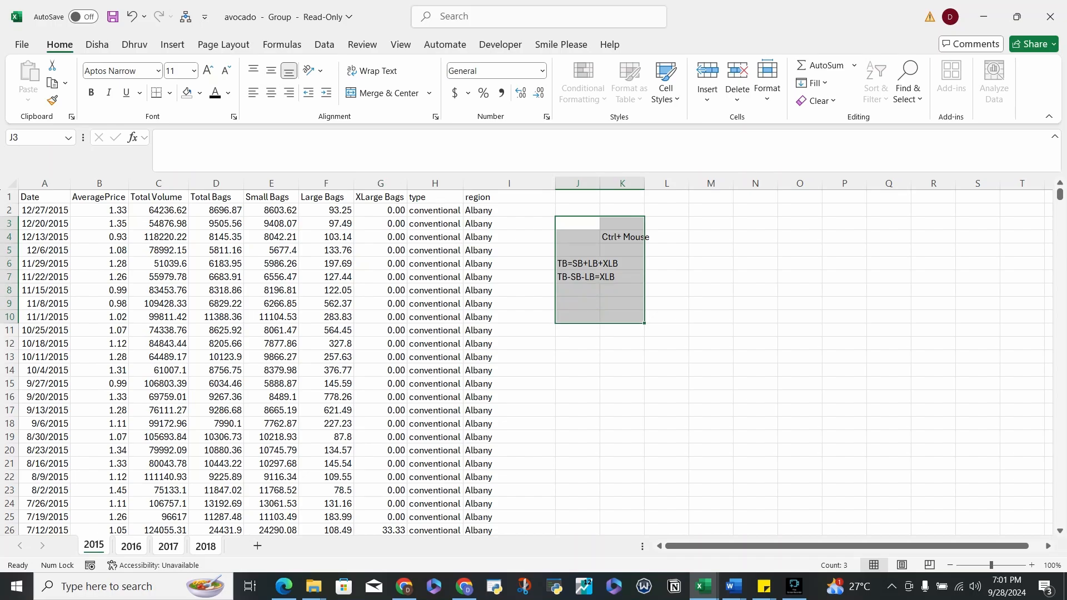
pyautogui.hotkey('ctrl', 'pagedown')
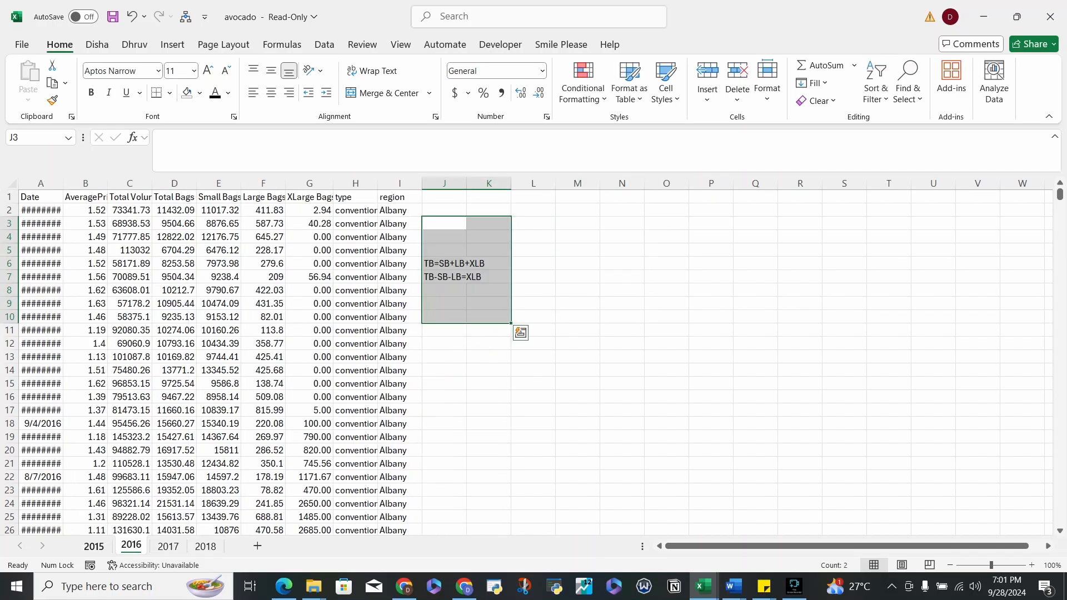
pyautogui.hotkey('ctrl', 'pageup')
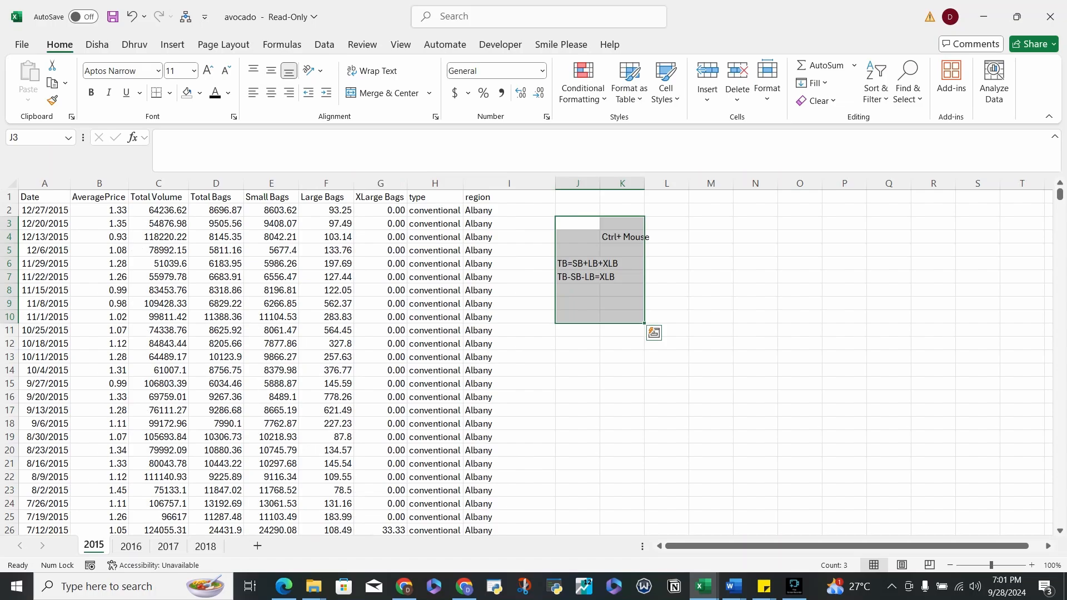
pyautogui.press('Delete')
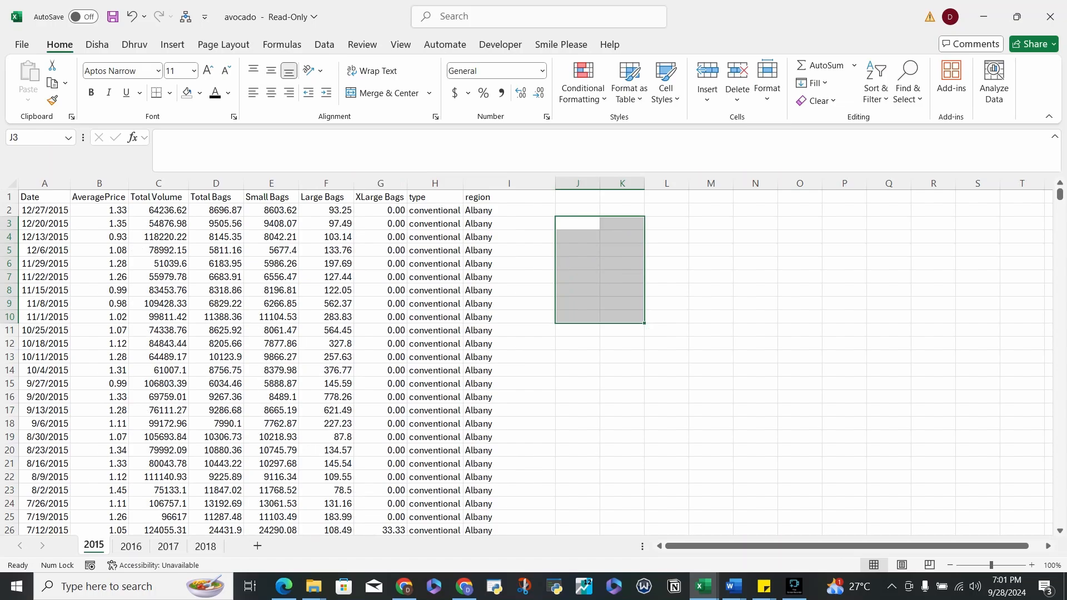
# - Autofit the Date column's width on the 2016 sheet
pyautogui.hotkey('ctrl', 'pagedown')
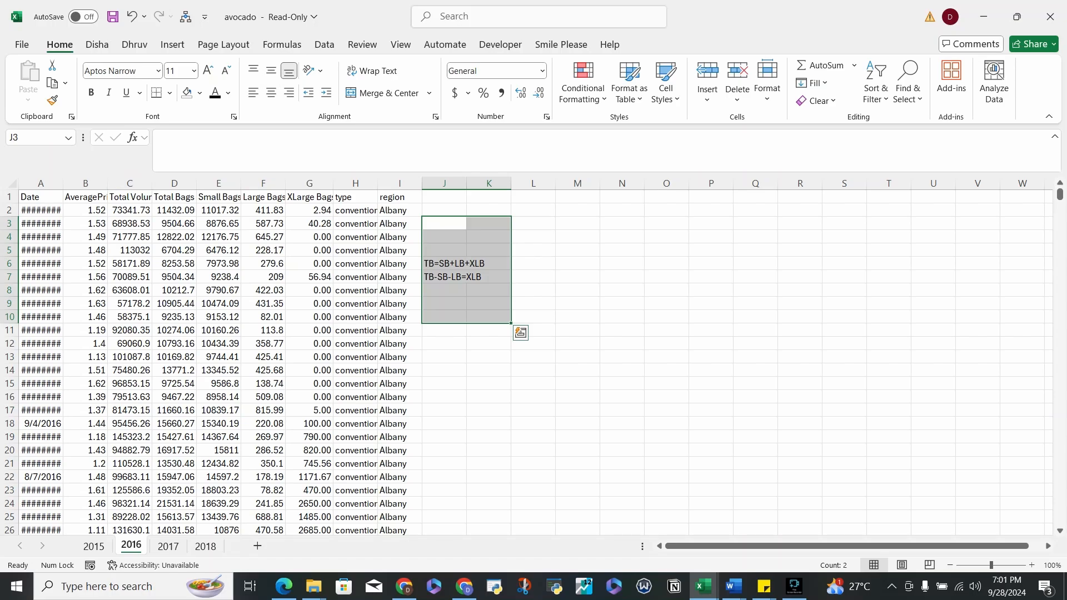
pyautogui.doubleClick(63, 184)
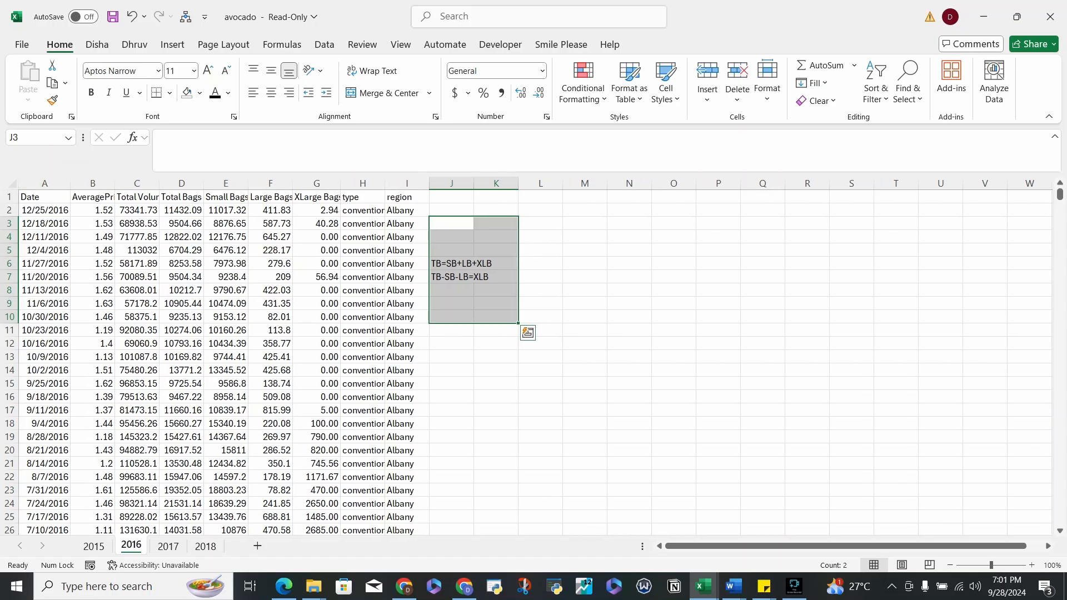
# - Examine where the Date column ends on the 2015 and 2016 sheets, and return to the first data row of 2016
pyautogui.hotkey('ctrl', 'pageup')
pyautogui.click(45, 211)
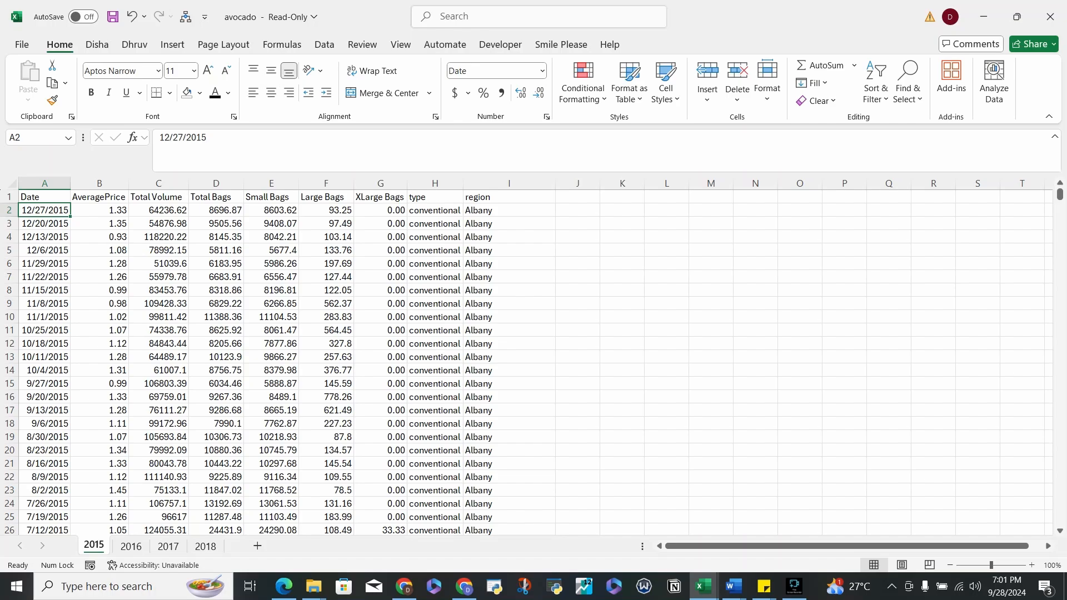
pyautogui.hotkey('ctrl', 'shift', 'Down')
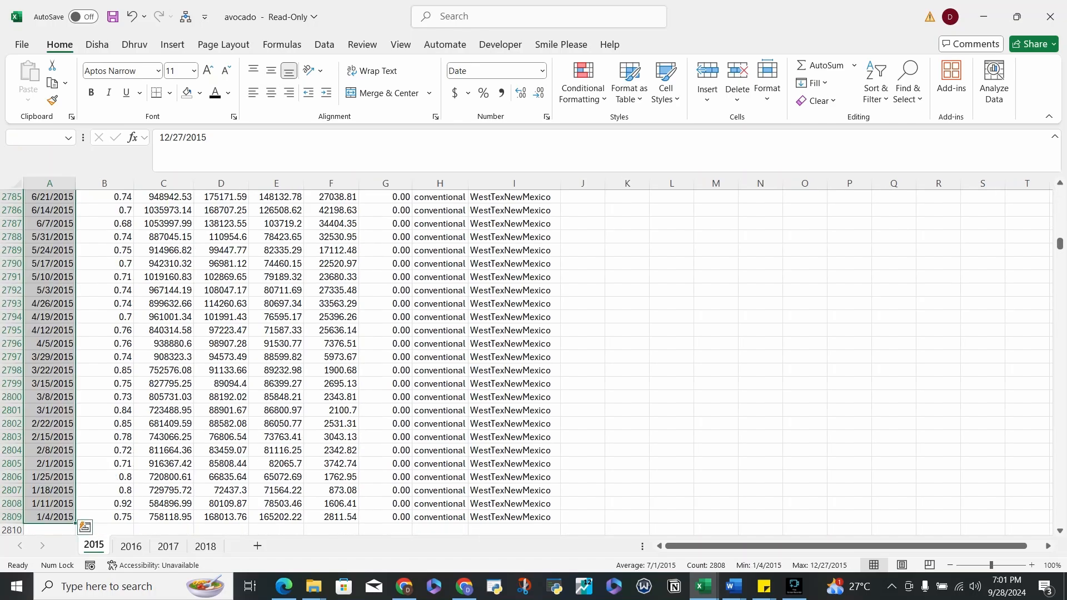
pyautogui.click(131, 546)
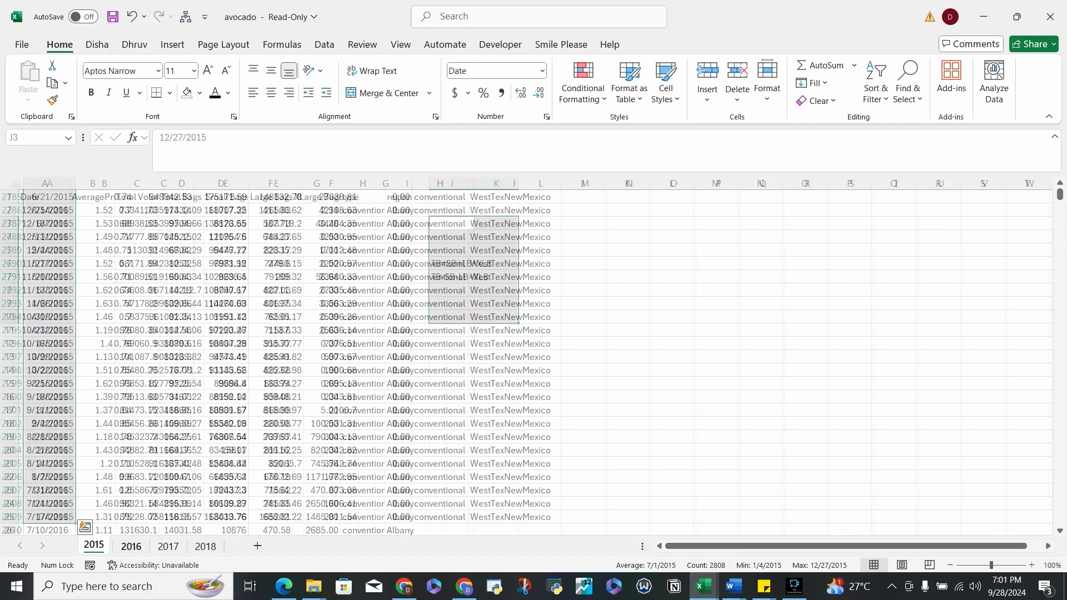
pyautogui.click(44, 384)
pyautogui.hotkey('ctrl', 'Down')
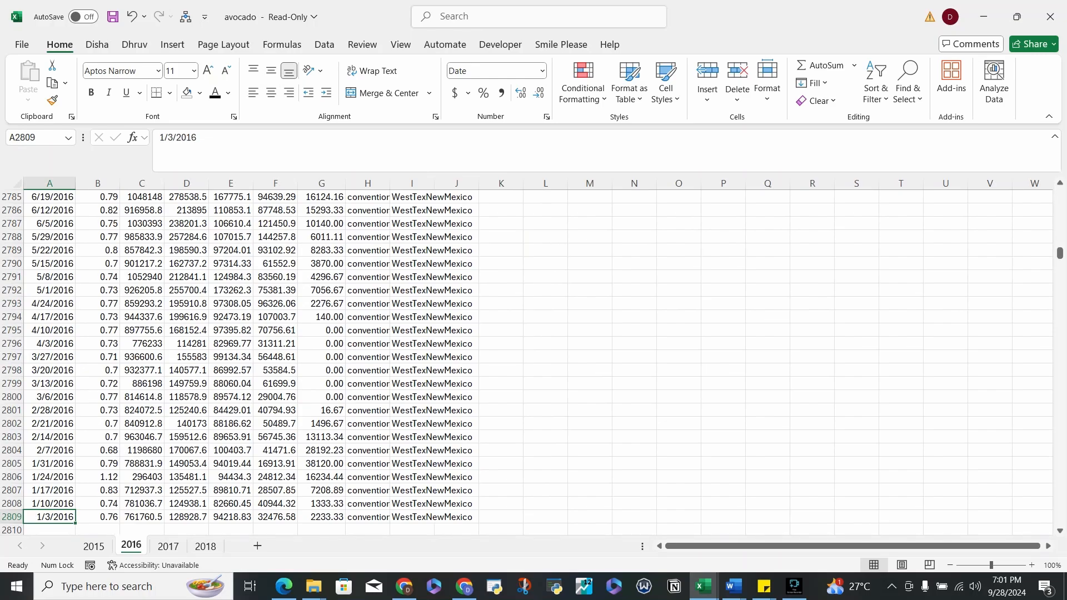
pyautogui.press('Up')
pyautogui.press('Down')
pyautogui.hotkey('ctrl', 'Up')
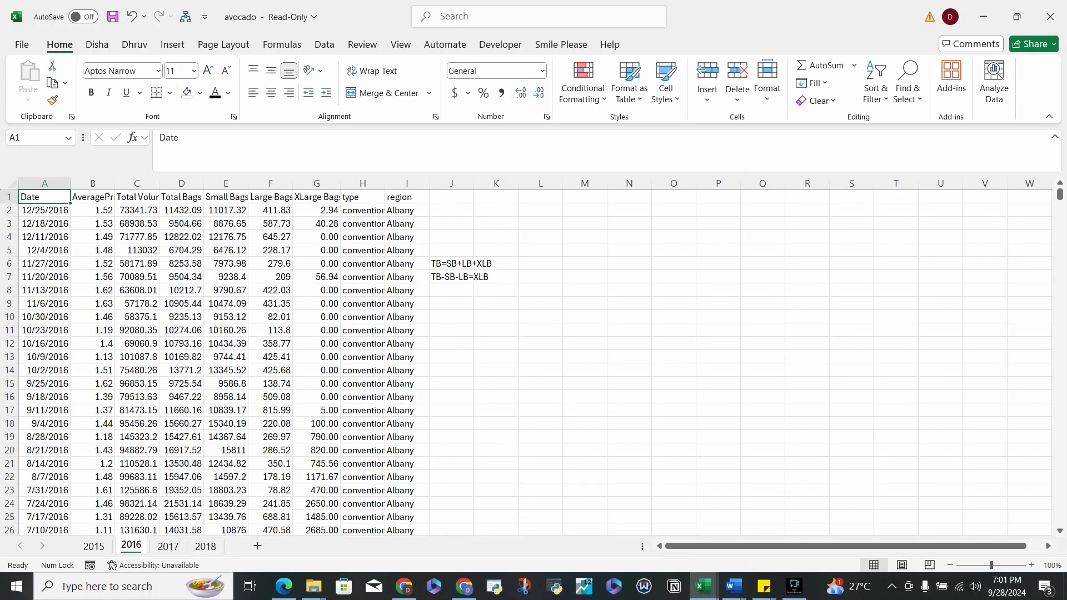
pyautogui.press('Down')
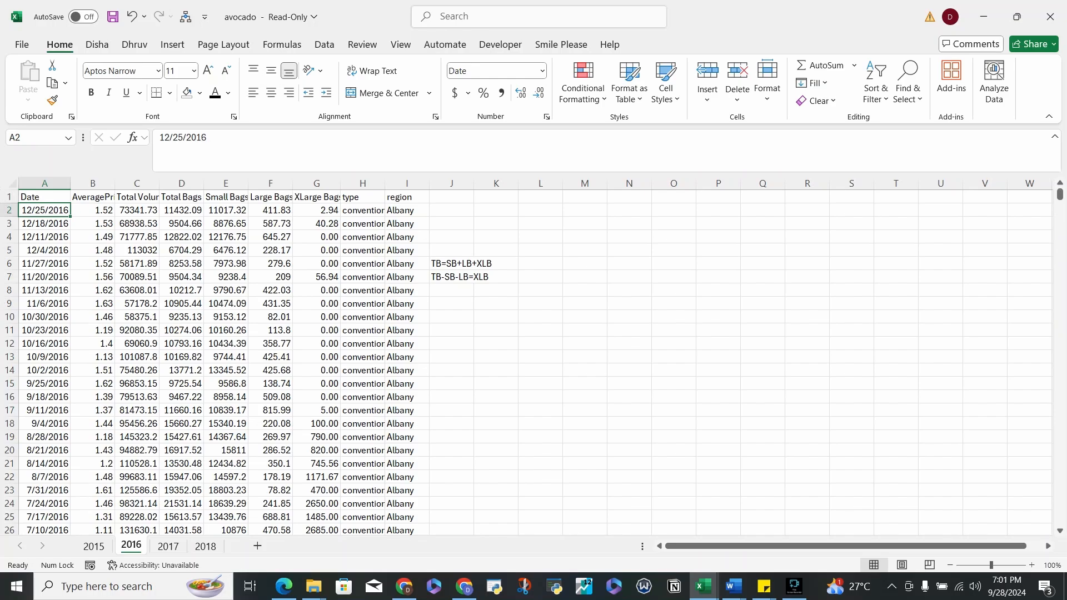
pyautogui.press('Right')
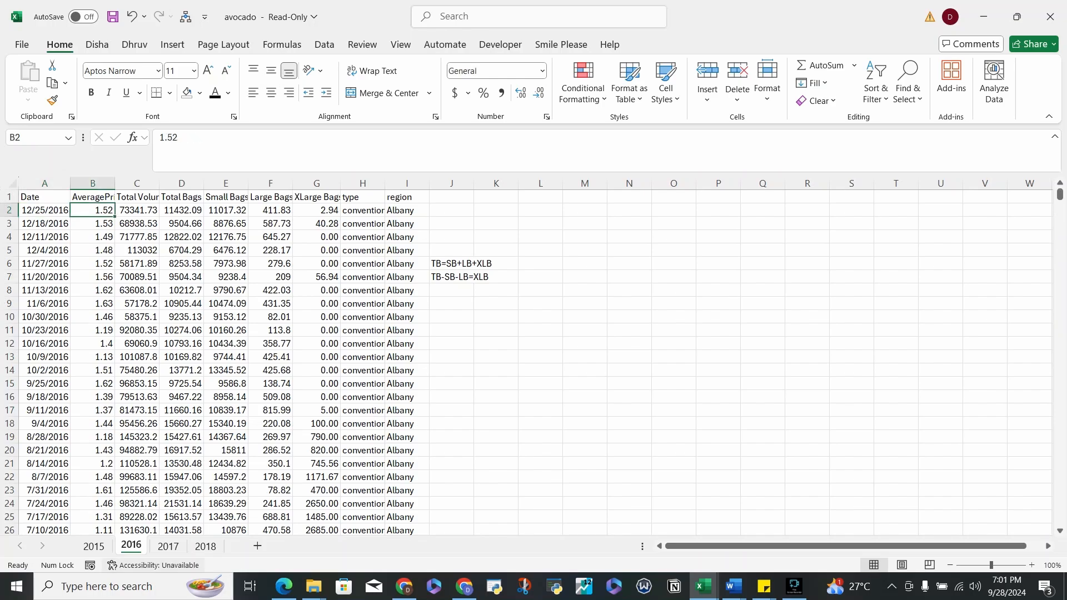
# - Examine the first data row on the 2015 sheet, from AveragePrice across to the empty column after region
pyautogui.hotkey('ctrl', 'pageup')
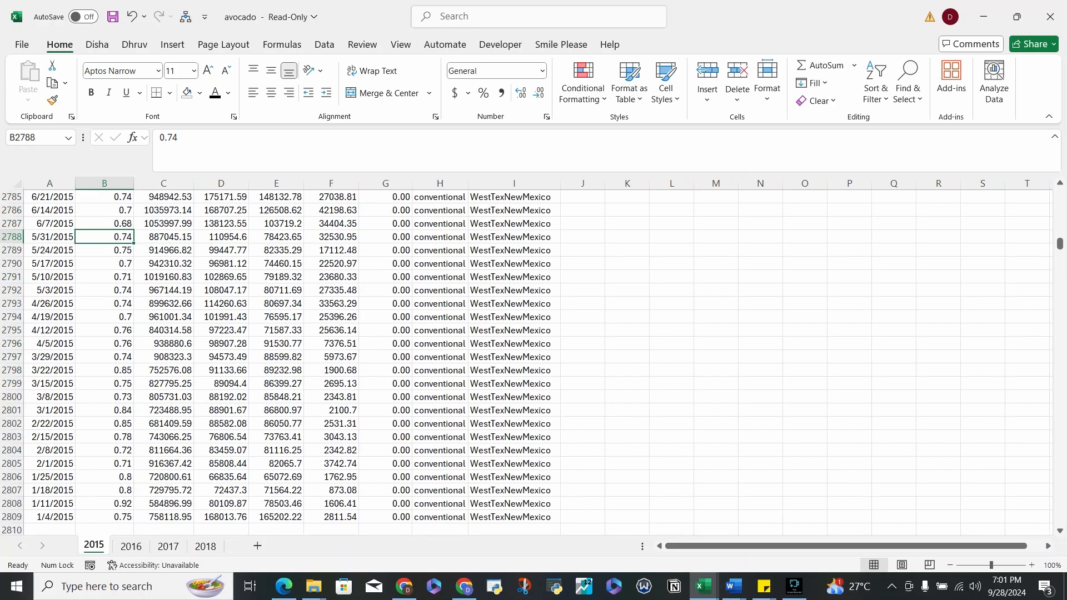
pyautogui.hotkey('ctrl', 'Up')
pyautogui.press('Down')
pyautogui.press('Right')
pyautogui.press('Right')
pyautogui.press('Right')
pyautogui.press('Right')
pyautogui.press('Right')
pyautogui.press('Right')
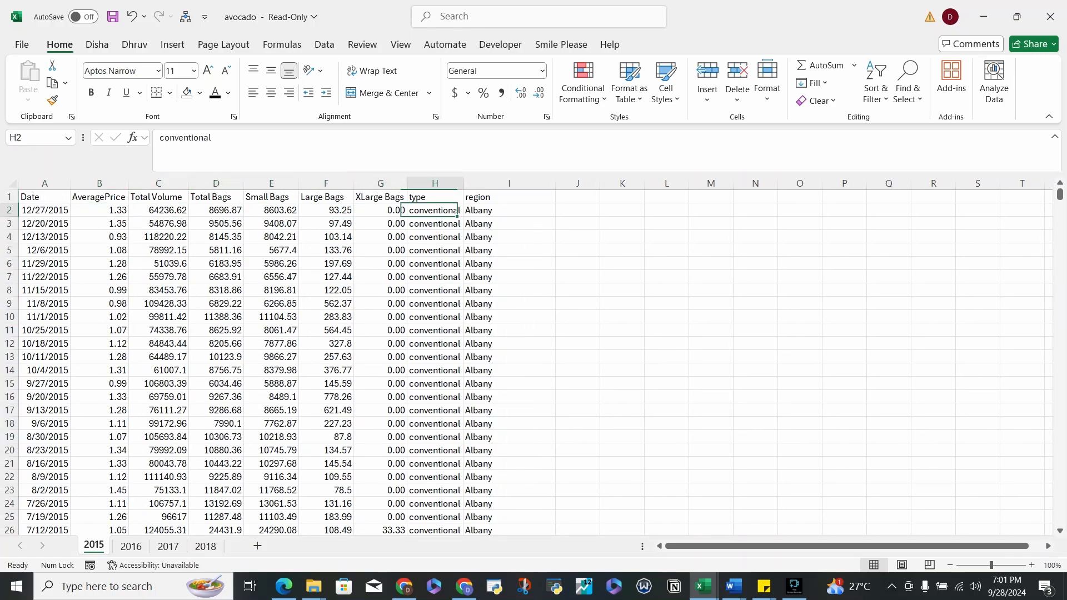
pyautogui.press('Right')
pyautogui.press('Right')
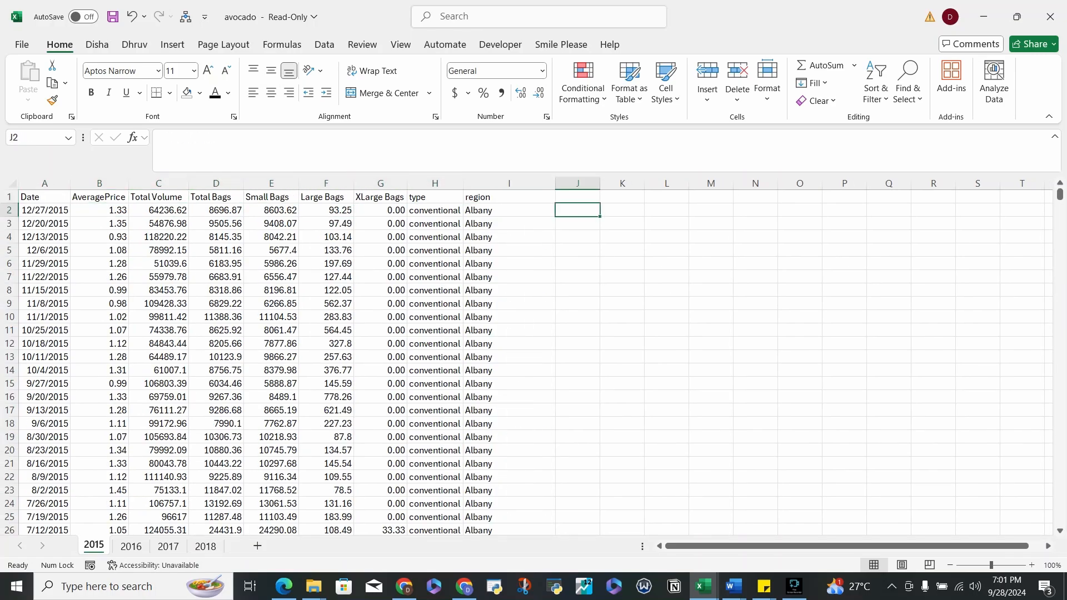
pyautogui.click(99, 210)
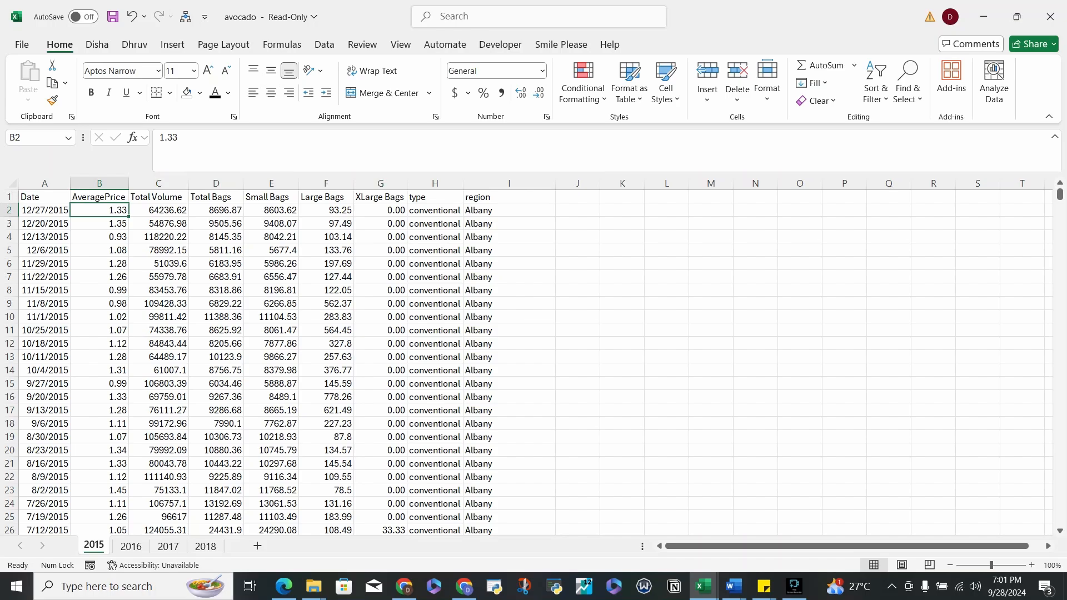
# - On the 2016 sheet, enter the example year 2016 in M5 and its value 40 in N5
pyautogui.click(132, 546)
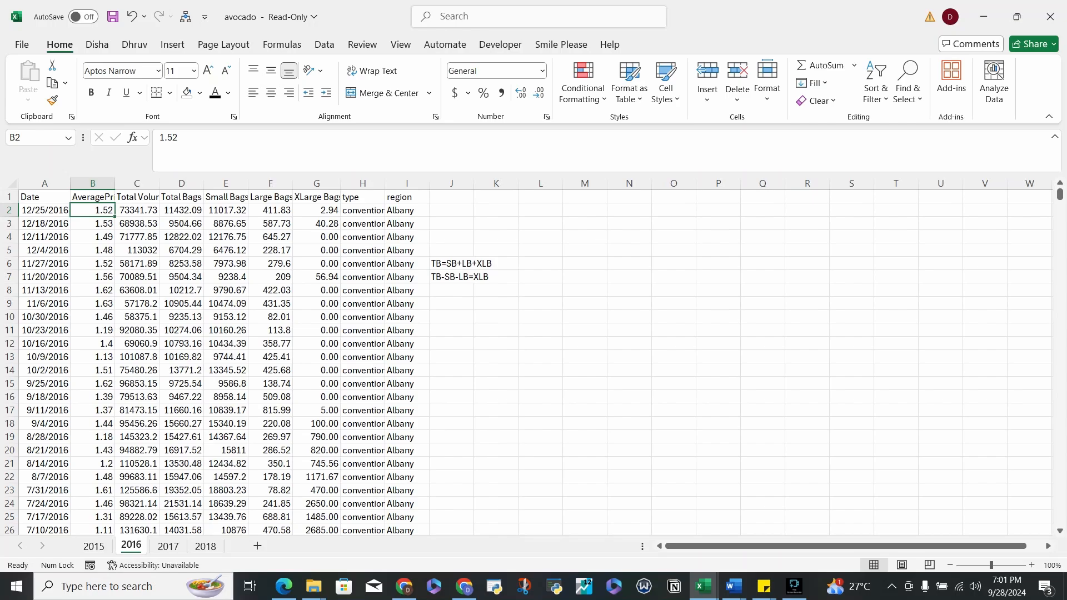
pyautogui.click(585, 250)
pyautogui.write('2016')
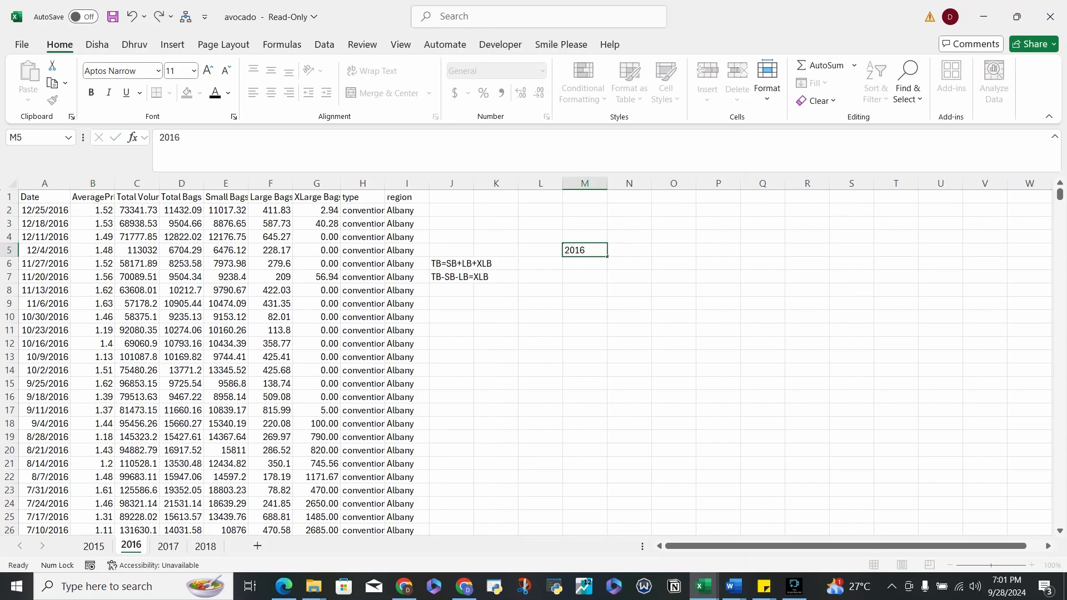
pyautogui.press('Return')
pyautogui.press('Up')
pyautogui.press('Right')
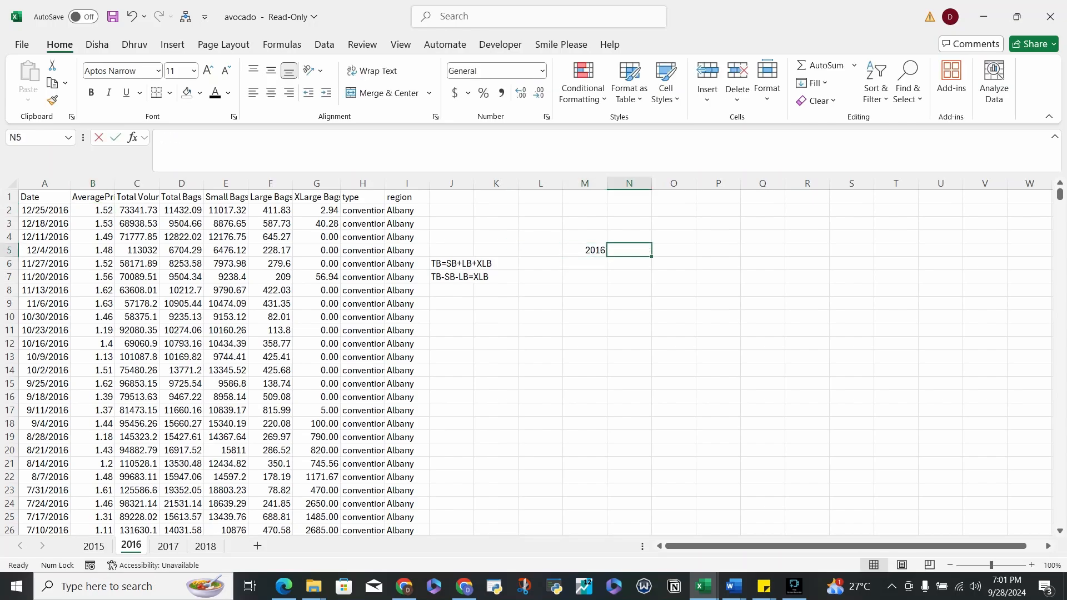
pyautogui.write('40')
pyautogui.press('Return')
# - Enter the second example year 2015 in M6 and its value 30 in N6
pyautogui.press('Left')
pyautogui.write('2015')
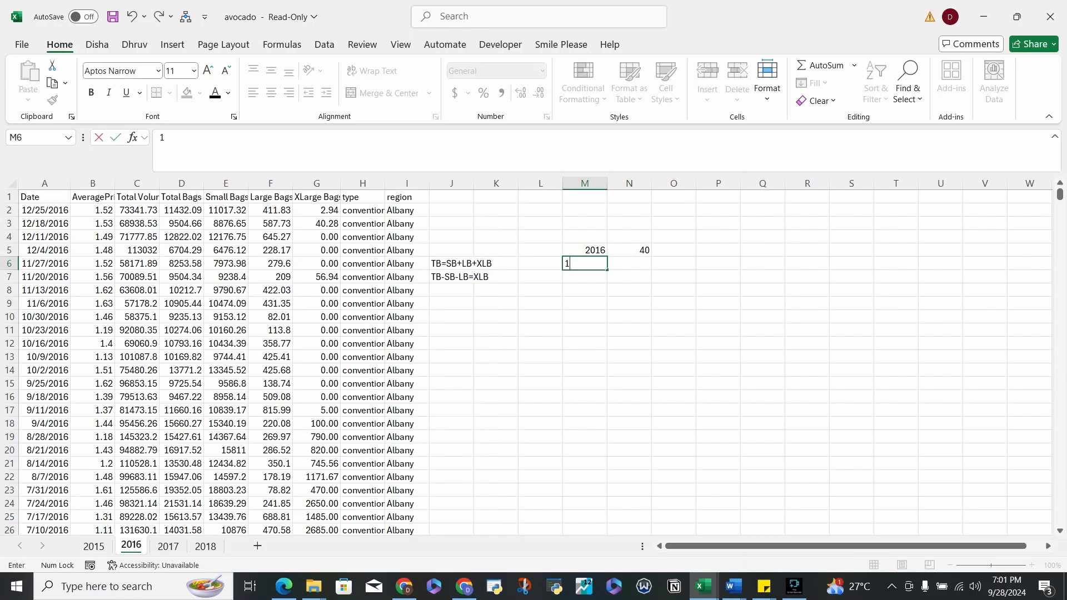
pyautogui.press('Return')
pyautogui.press('Right')
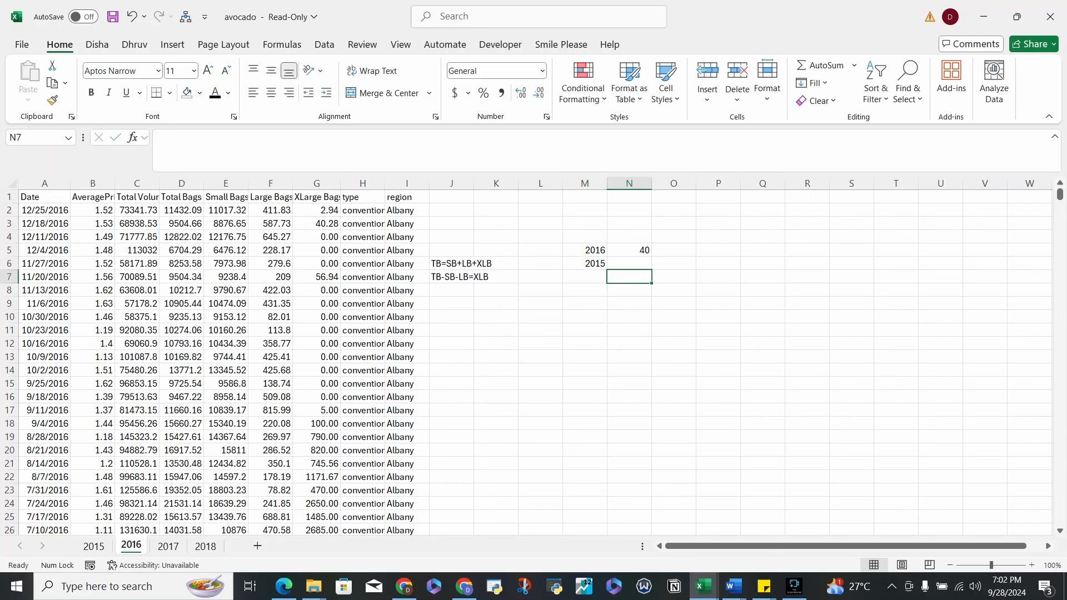
pyautogui.press('Up')
pyautogui.write('30\\')
pyautogui.press('Return')
pyautogui.press('Up')
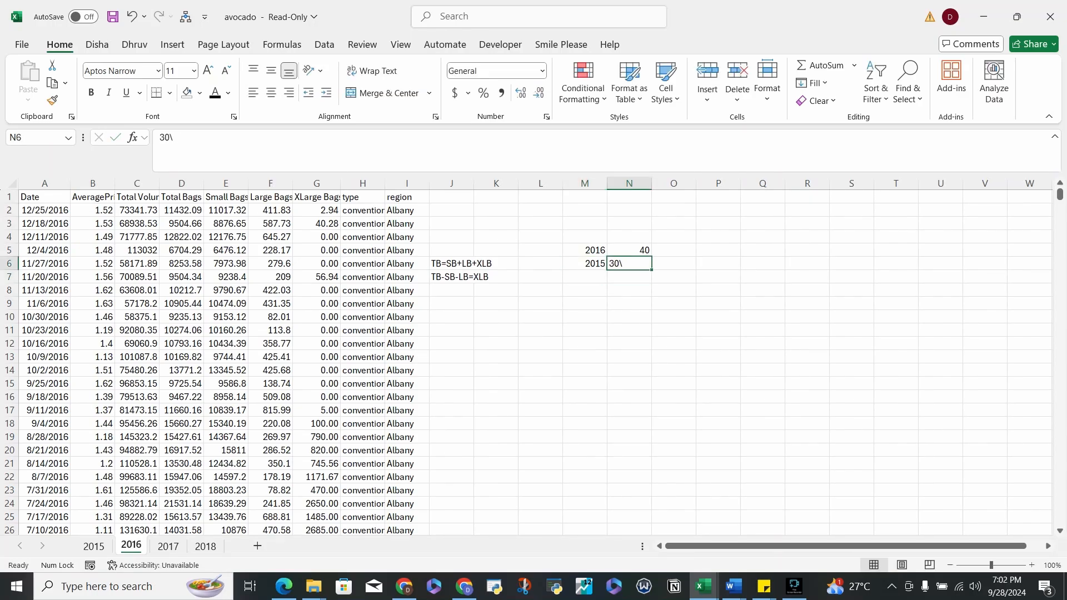
pyautogui.write('30')
pyautogui.press('Return')
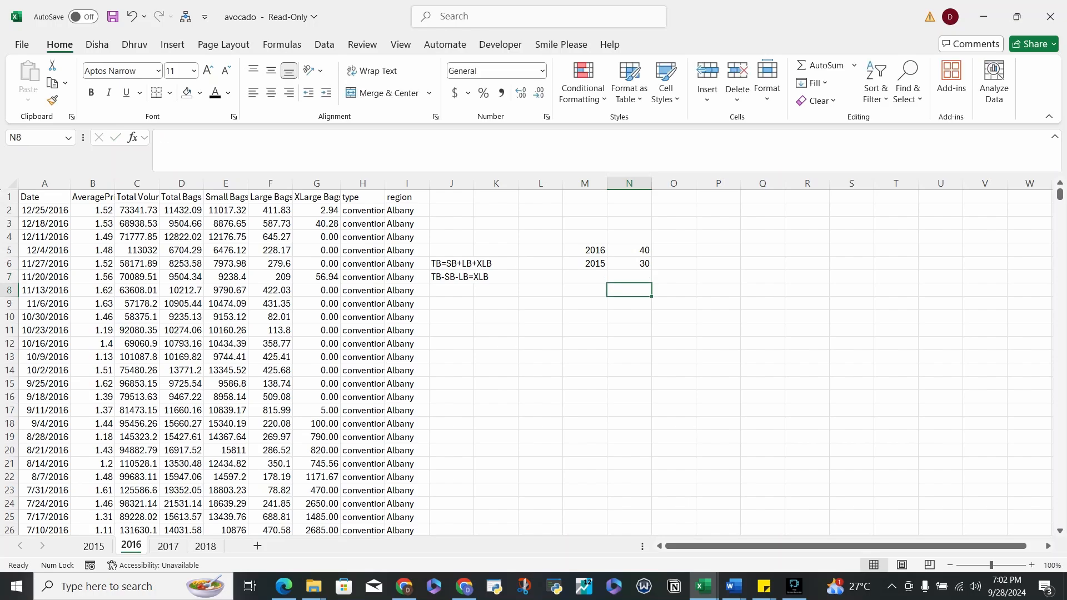
pyautogui.press('Up')
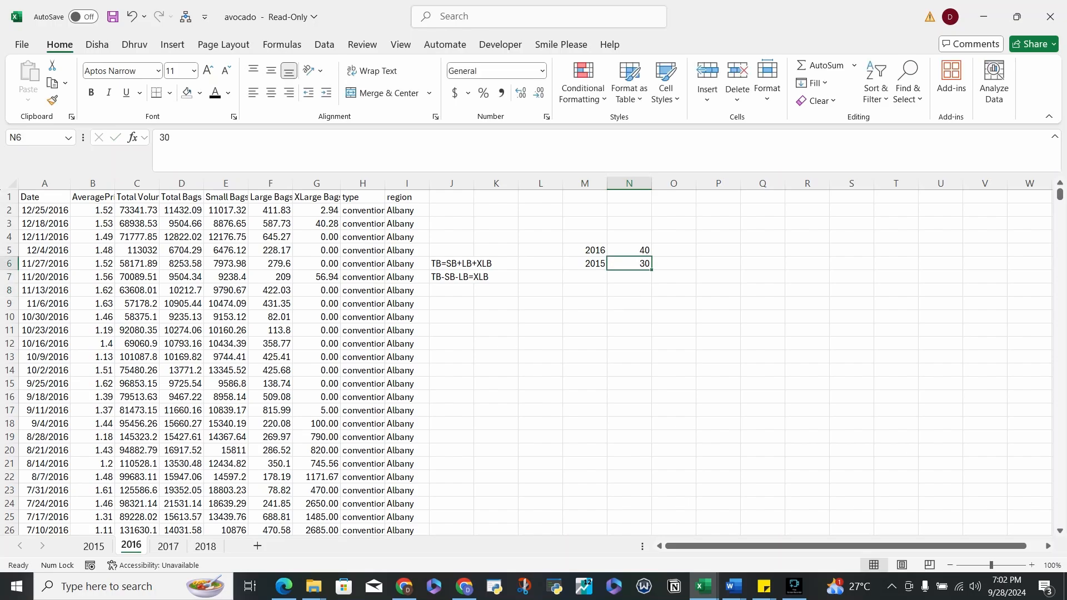
# - Calculate the difference between the two example values in N7 with the formula =N5-N6
pyautogui.press('Down')
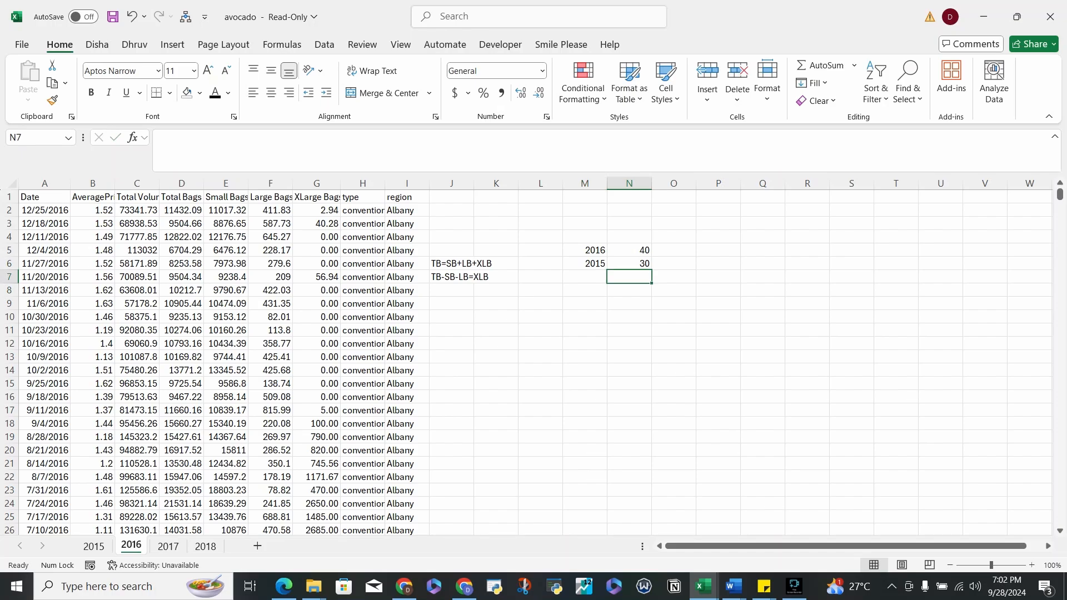
pyautogui.write('=')
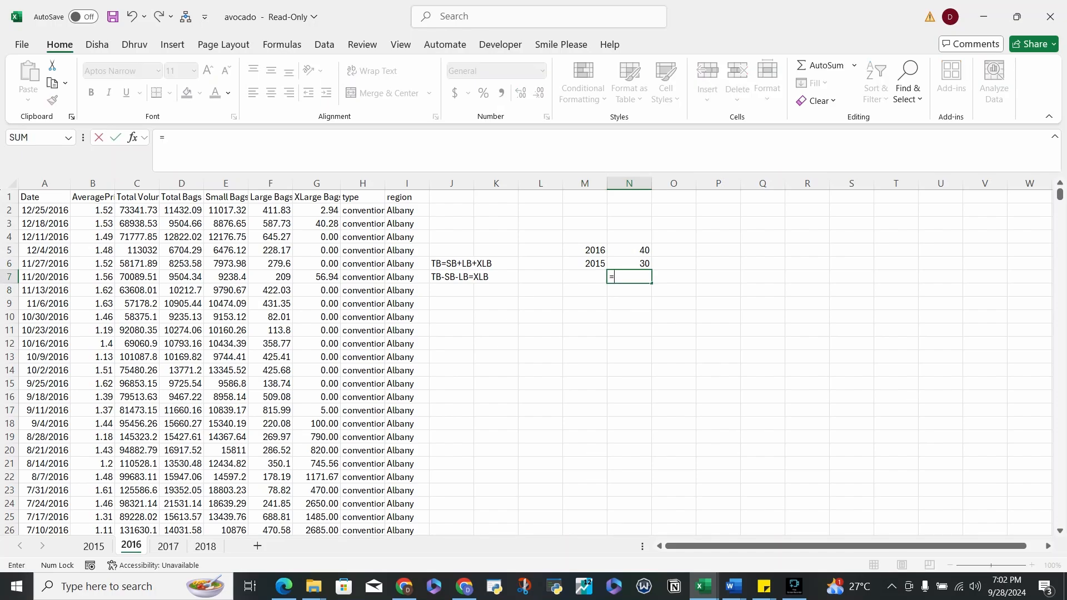
pyautogui.press('Up')
pyautogui.press('Up')
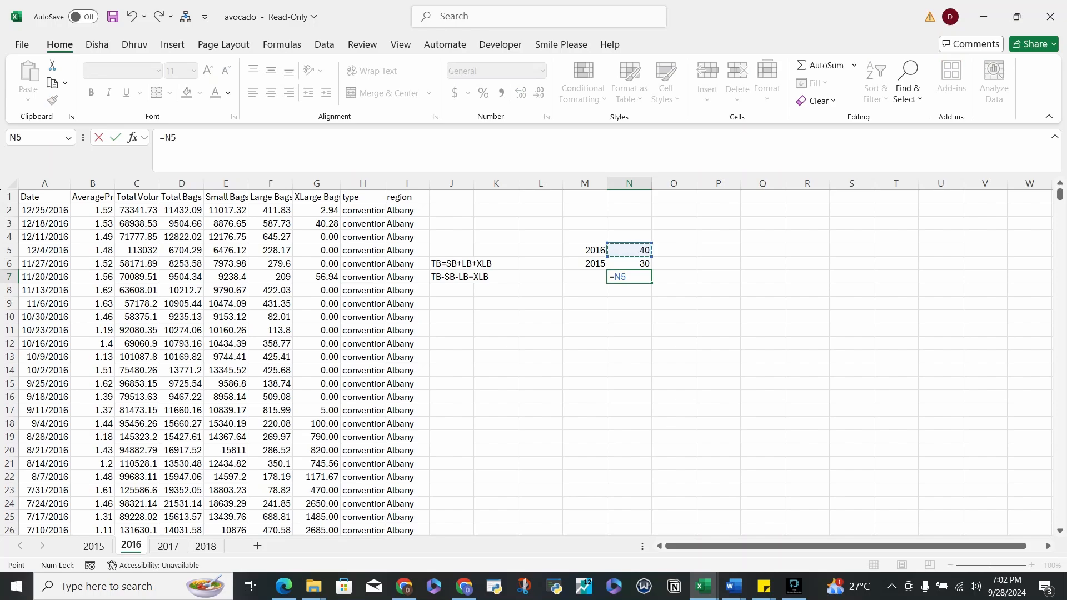
pyautogui.write('-')
pyautogui.press('Up')
pyautogui.press('Return')
pyautogui.press('Up')
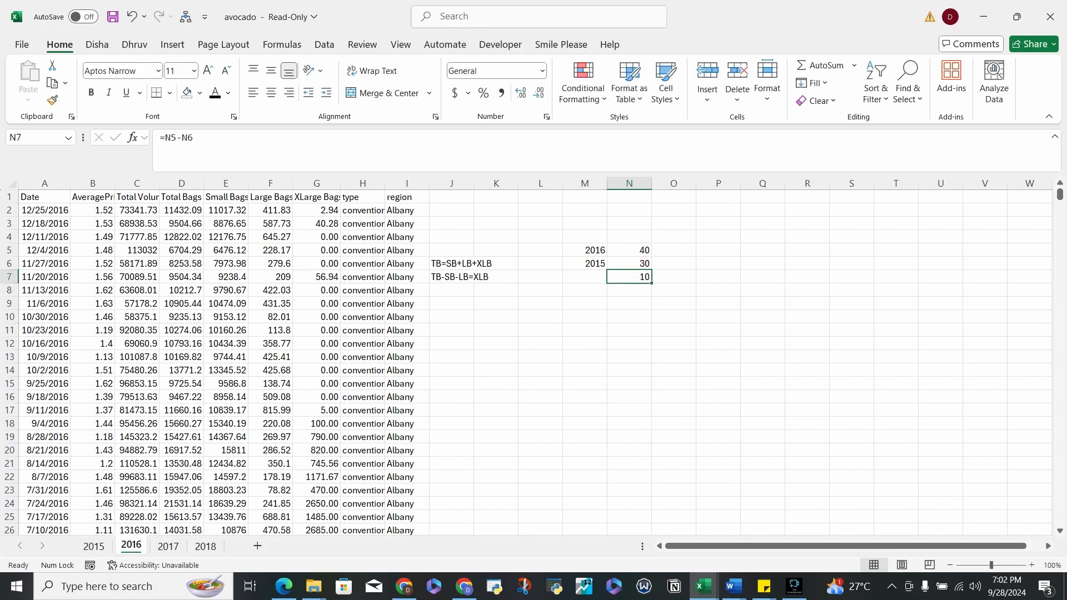
# - Move the notes in columns J:N of the 2016 sheet farther from the data, starting at column P
pyautogui.moveTo(451, 183); pyautogui.dragTo(629, 184)
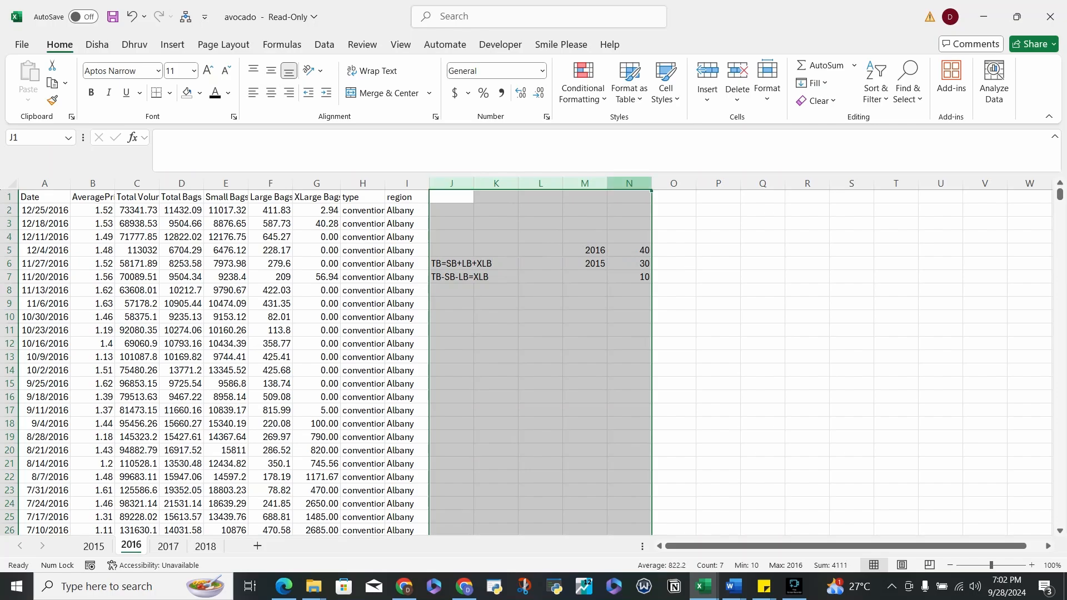
pyautogui.hotkey('ctrl', 'c')
pyautogui.press('Right')
pyautogui.press('Right')
pyautogui.press('Right')
pyautogui.press('Right')
pyautogui.press('Right')
pyautogui.press('Right')
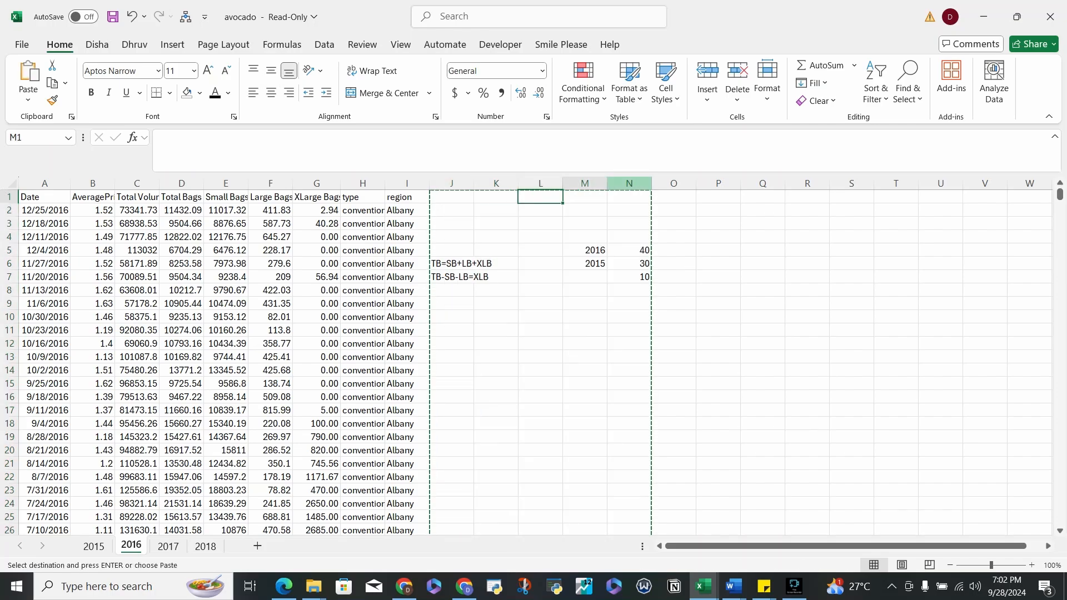
pyautogui.press('Return')
# - Return to the first data row of the 2016 sheet and highlight dates A2:A13 to examine their order
pyautogui.press('Left')
pyautogui.press('Left')
pyautogui.press('Left')
pyautogui.press('Left')
pyautogui.press('Left')
pyautogui.press('Left')
pyautogui.press('Left')
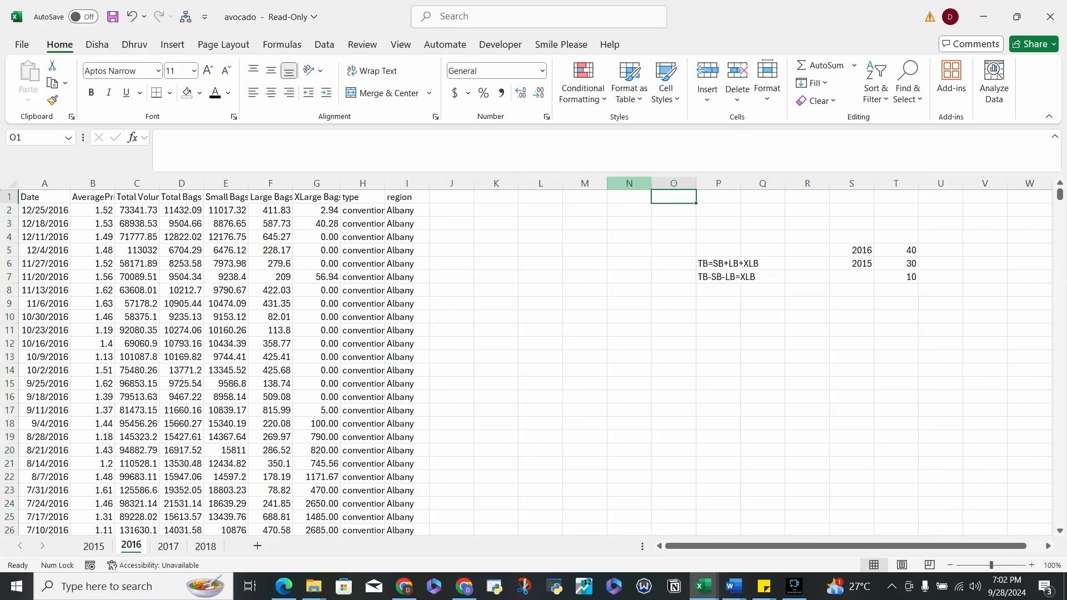
pyautogui.press('Down')
pyautogui.press('Left')
pyautogui.press('Left')
pyautogui.press('Left')
pyautogui.press('Left')
pyautogui.press('Left')
pyautogui.press('Left')
pyautogui.press('Left')
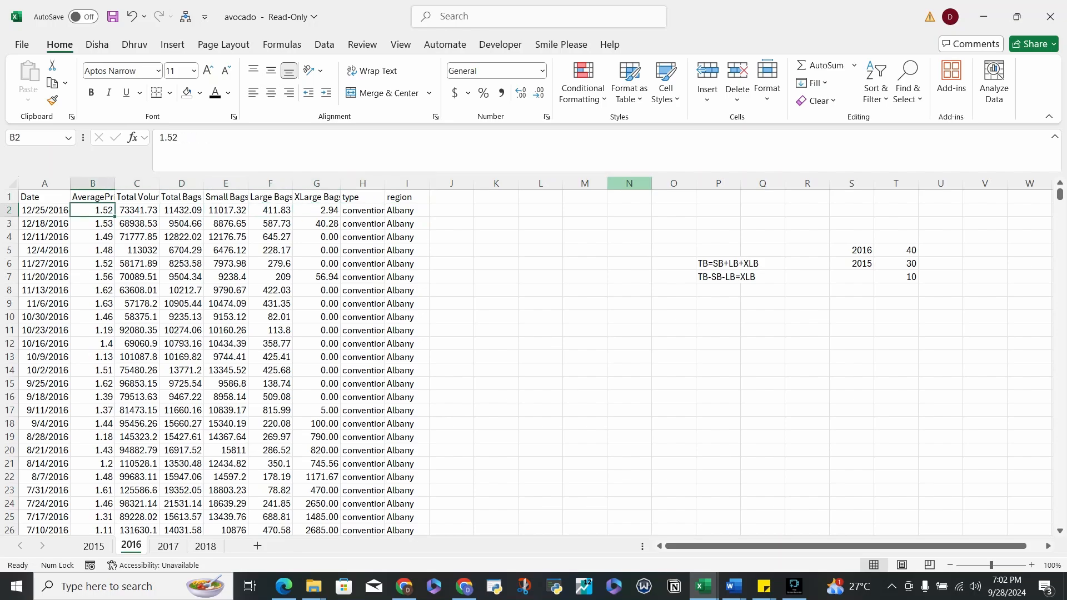
pyautogui.press('Right')
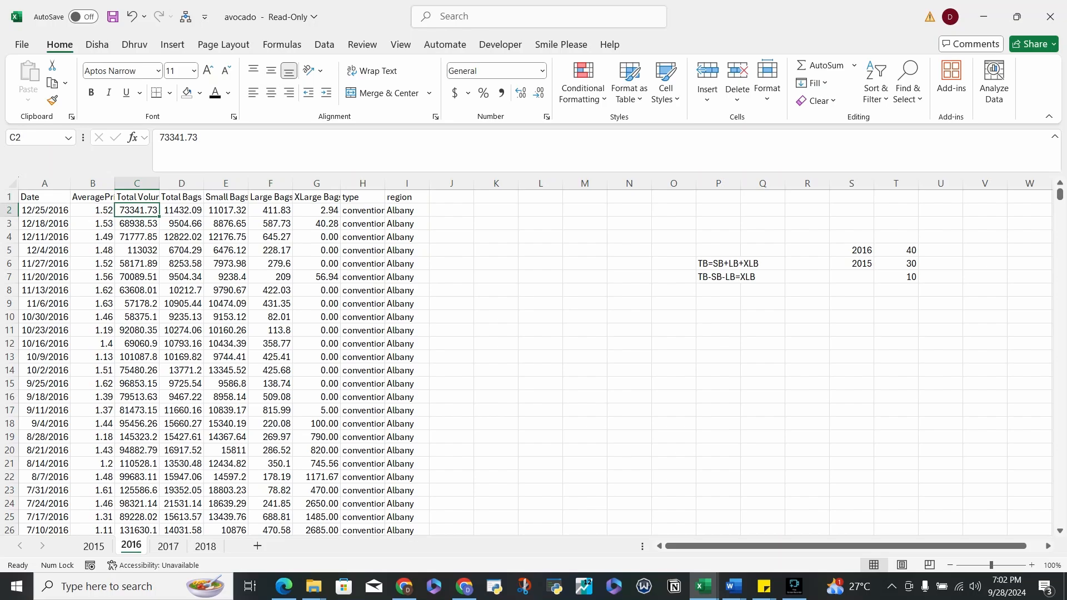
pyautogui.press('Left')
pyautogui.press('Left')
pyautogui.hotkey('shift', 'Down')
pyautogui.hotkey('shift', 'Down')
pyautogui.hotkey('shift', 'Down')
pyautogui.hotkey('shift', 'Down')
pyautogui.hotkey('shift', 'Down')
pyautogui.hotkey('shift', 'Down')
pyautogui.hotkey('shift', 'Down')
pyautogui.hotkey('shift', 'Down')
pyautogui.hotkey('shift', 'Down')
pyautogui.hotkey('shift', 'Down')
pyautogui.hotkey('shift', 'Down')
pyautogui.hotkey('shift', 'Down')
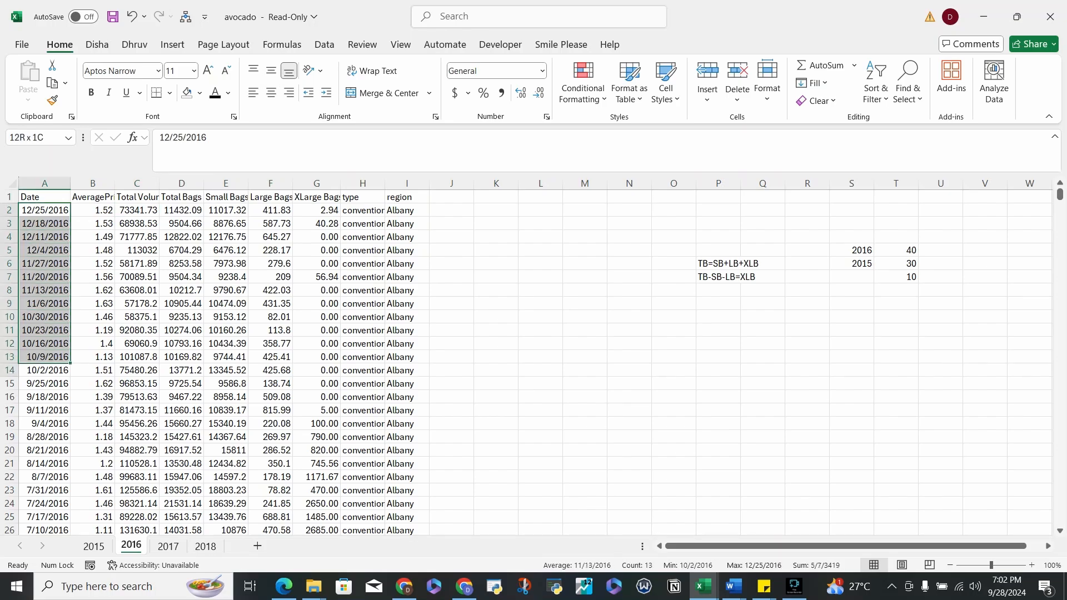
# - Sort the 2016 sheet's data by the Date column from oldest to newest
pyautogui.click(45, 210)
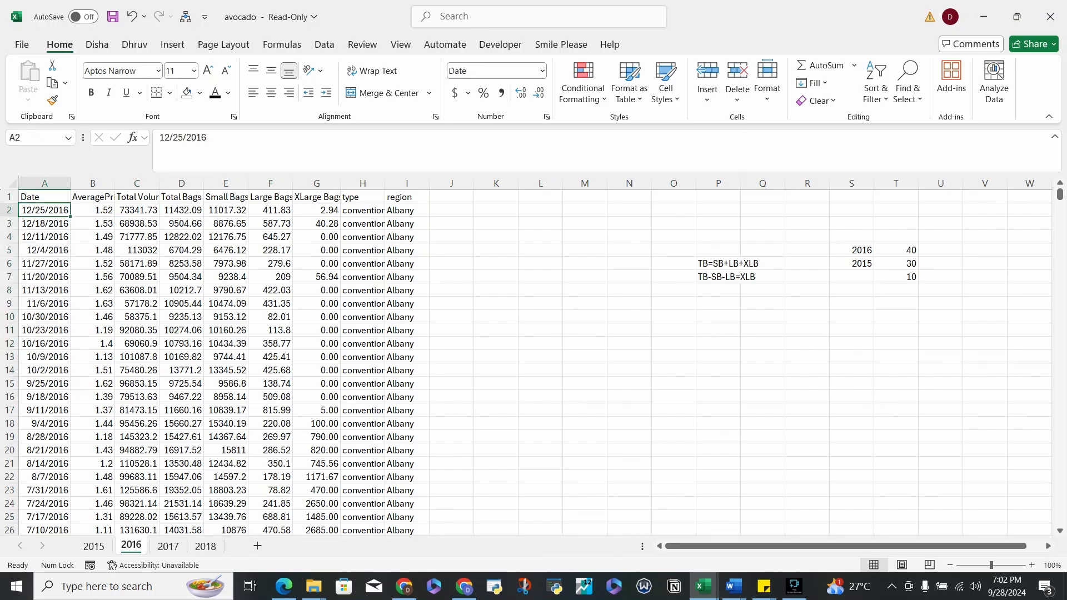
pyautogui.click(876, 83)
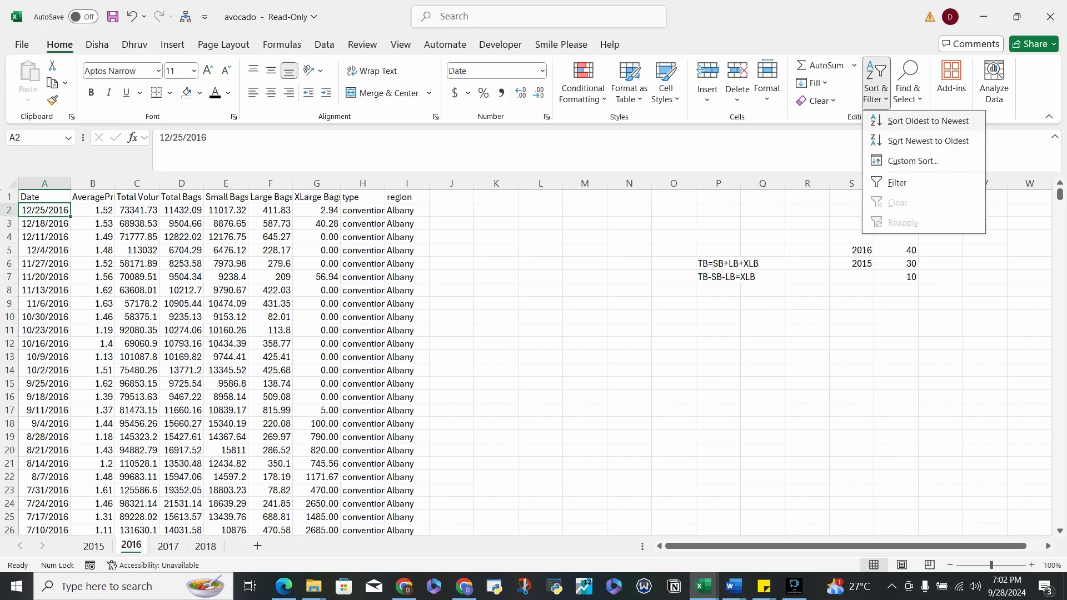
pyautogui.click(927, 121)
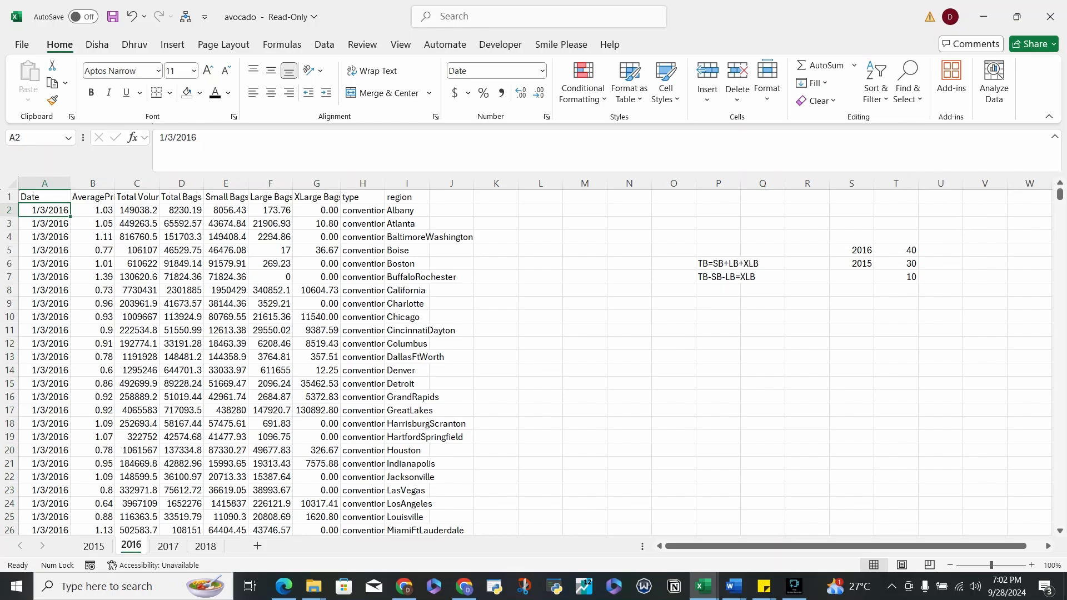
# - Sort the 2015 sheet's data by the Date column from oldest to newest
pyautogui.click(93, 547)
pyautogui.click(45, 210)
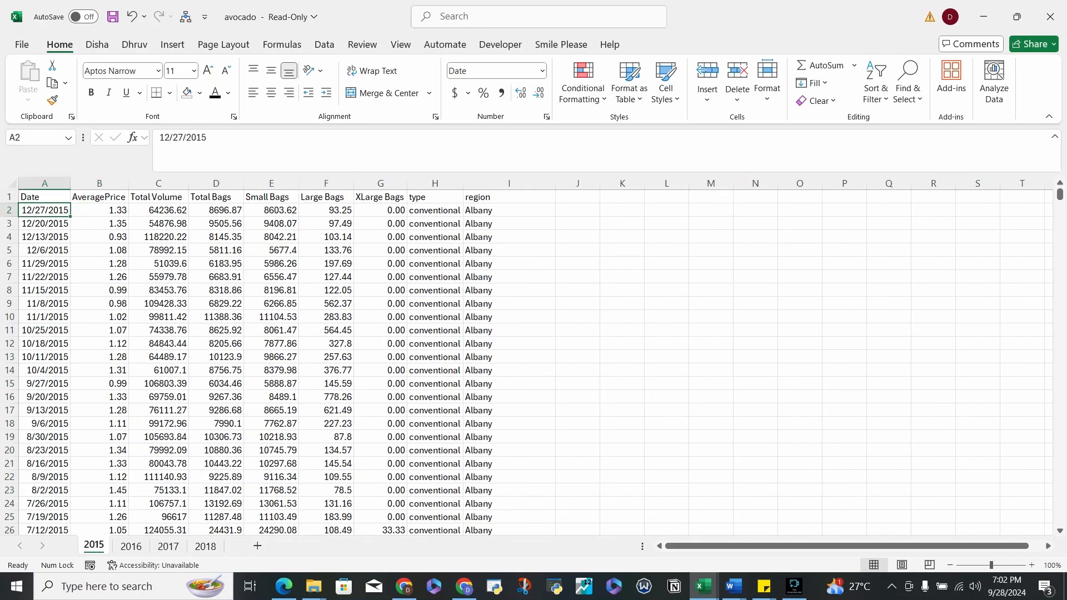
pyautogui.click(876, 80)
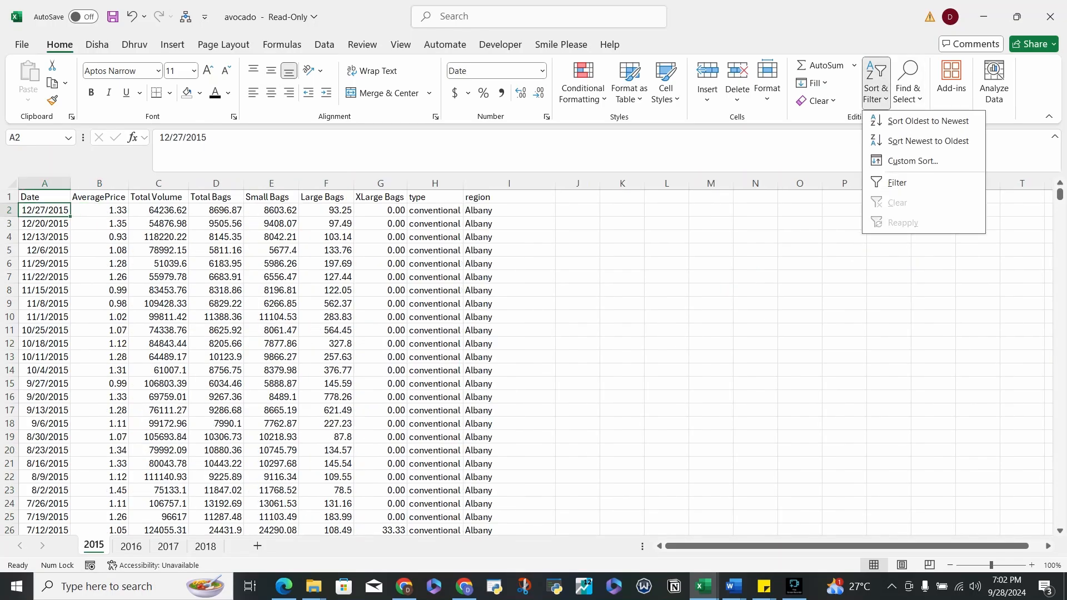
pyautogui.click(917, 120)
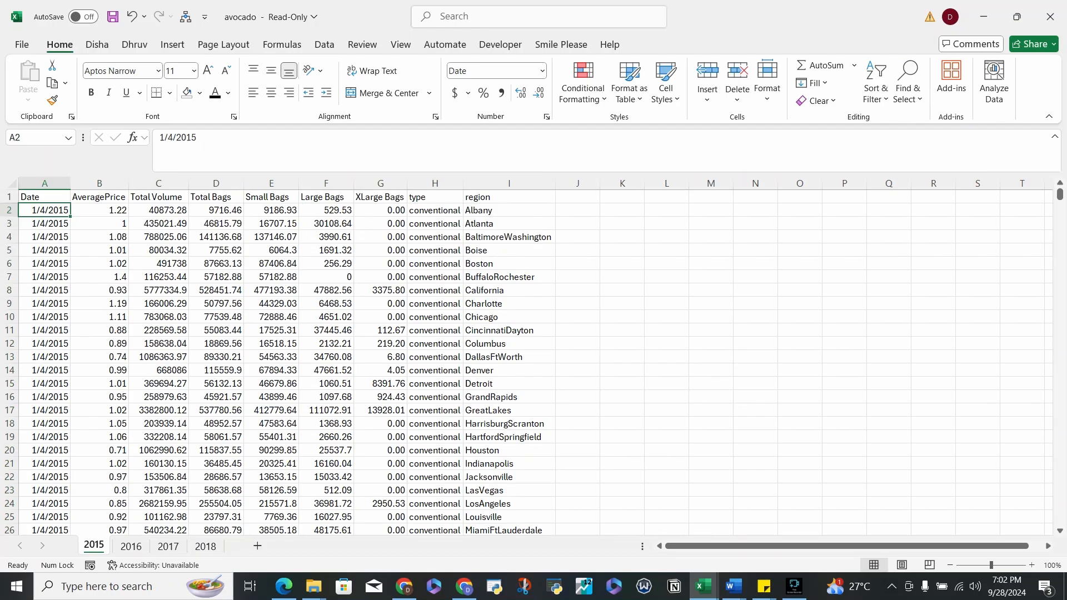
# - Examine the order of the Date column on the 2015 and 2016 sheets
pyautogui.moveTo(45, 210); pyautogui.dragTo(44, 317)
pyautogui.scroll(-20, 45, 317)
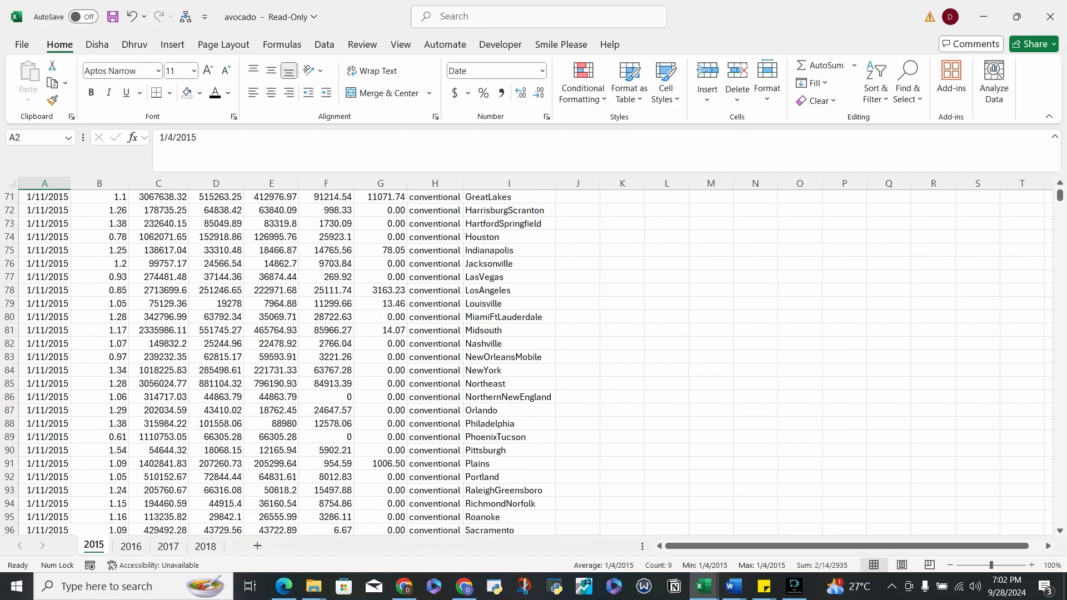
pyautogui.scroll(20, 45, 317)
pyautogui.click(131, 547)
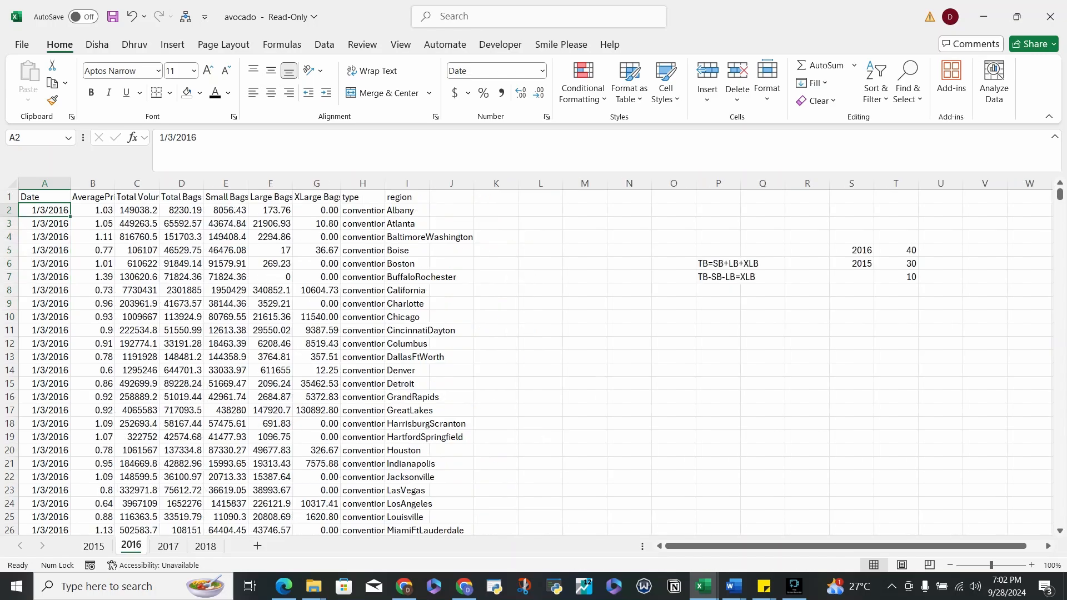
pyautogui.scroll(-20, 533, 361)
pyautogui.scroll(20, 534, 361)
# - Sort the 2017 sheet's data by the Date column from oldest to newest
pyautogui.hotkey('ctrl', 'pagedown')
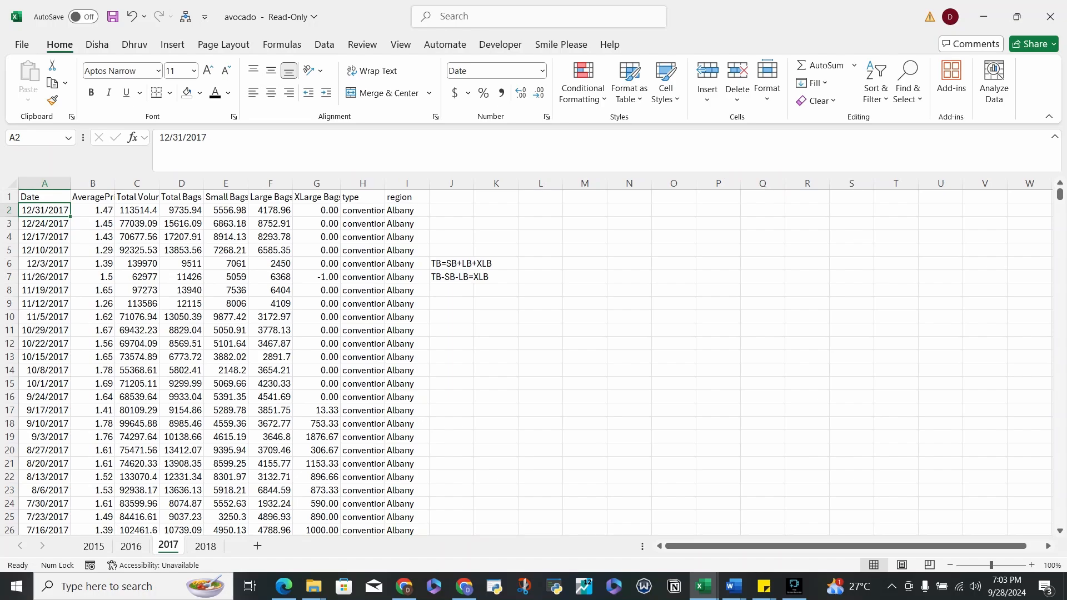
pyautogui.click(876, 89)
pyautogui.click(922, 122)
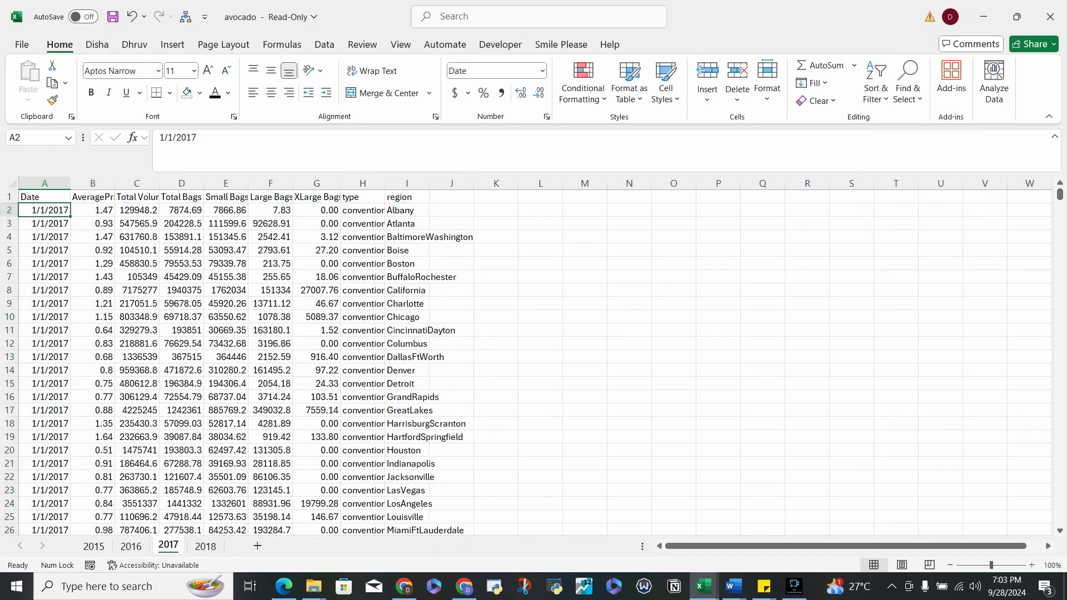
# - Sort the 2018 sheet's data by the Date column from oldest to newest
pyautogui.hotkey('ctrl', 'pagedown')
pyautogui.click(40, 210)
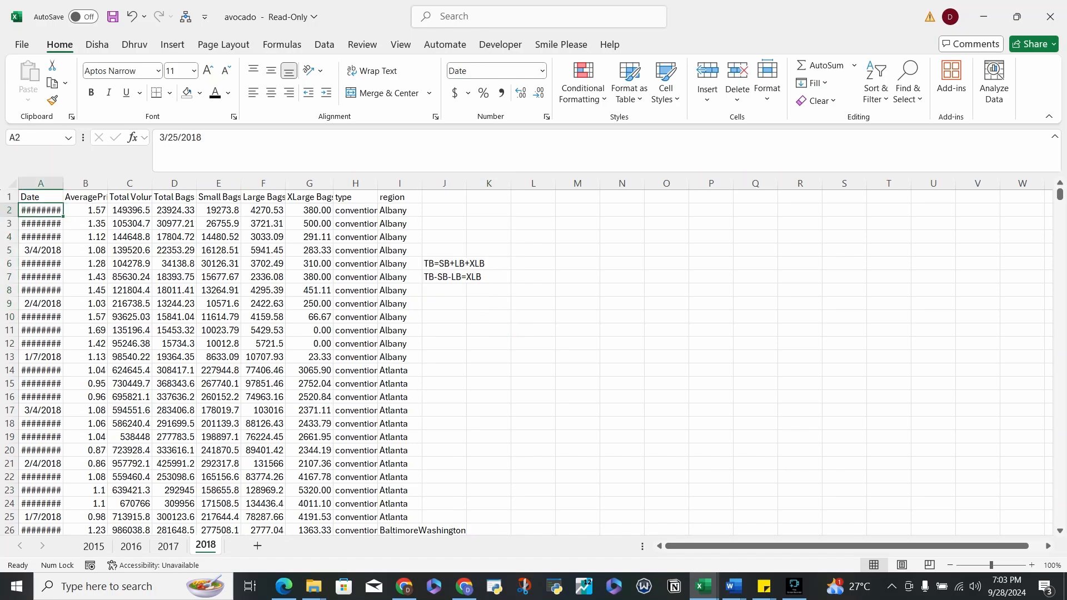
pyautogui.click(876, 89)
pyautogui.click(923, 121)
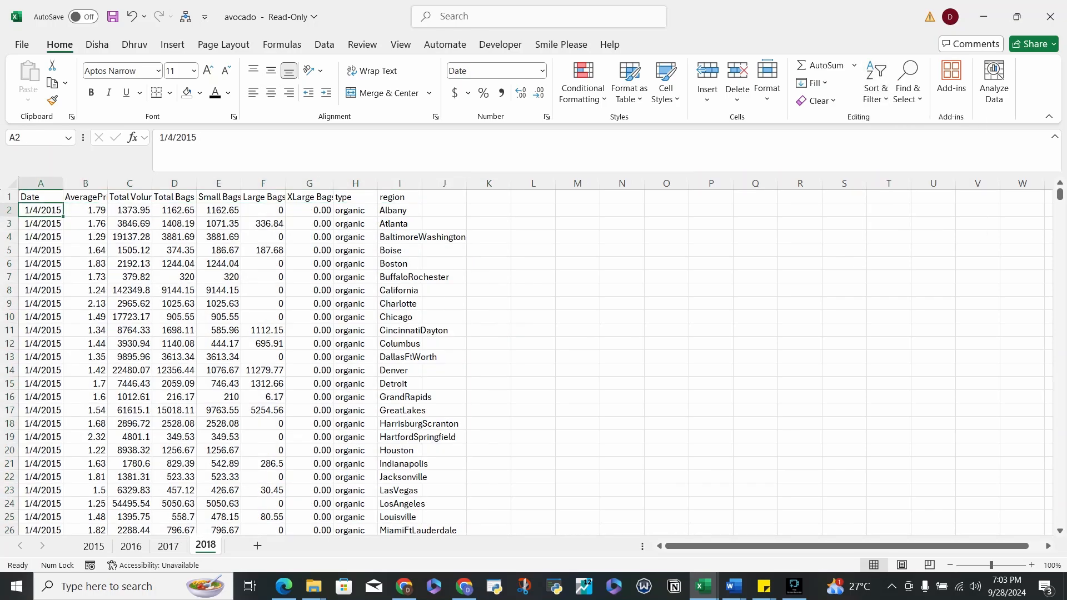
# - Autofit the Date column's width on the 2018 sheet and look down through its dates
pyautogui.doubleClick(63, 183)
pyautogui.scroll(-9, 245, 361)
pyautogui.scroll(-20, 245, 362)
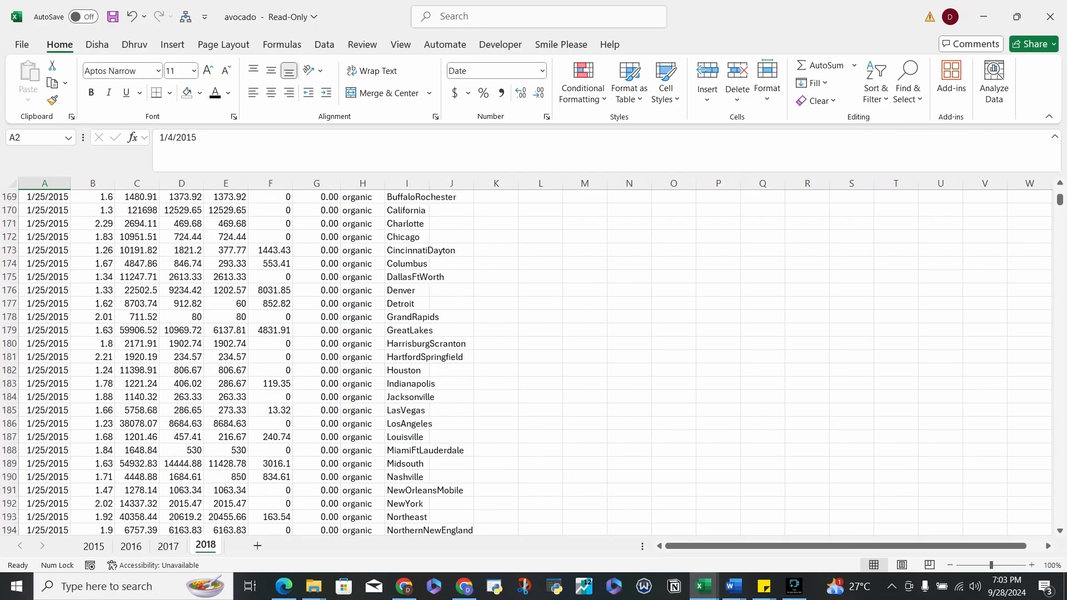
# - Check where the Date column starts and ends on the 2018 and 2015 sheets
pyautogui.scroll(20, 245, 362)
pyautogui.scroll(-20, 245, 361)
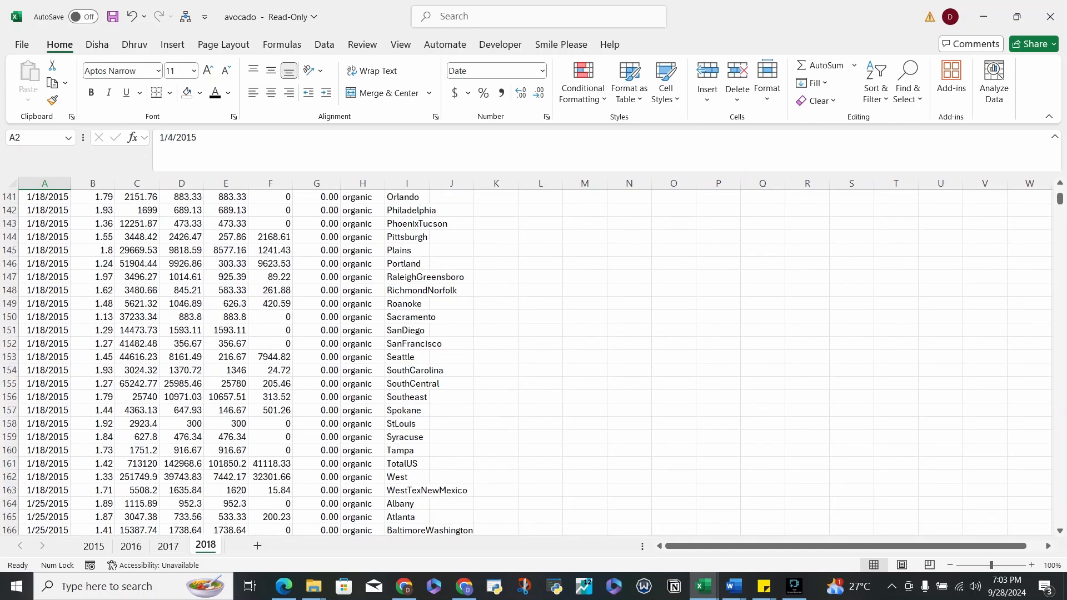
pyautogui.click(44, 251)
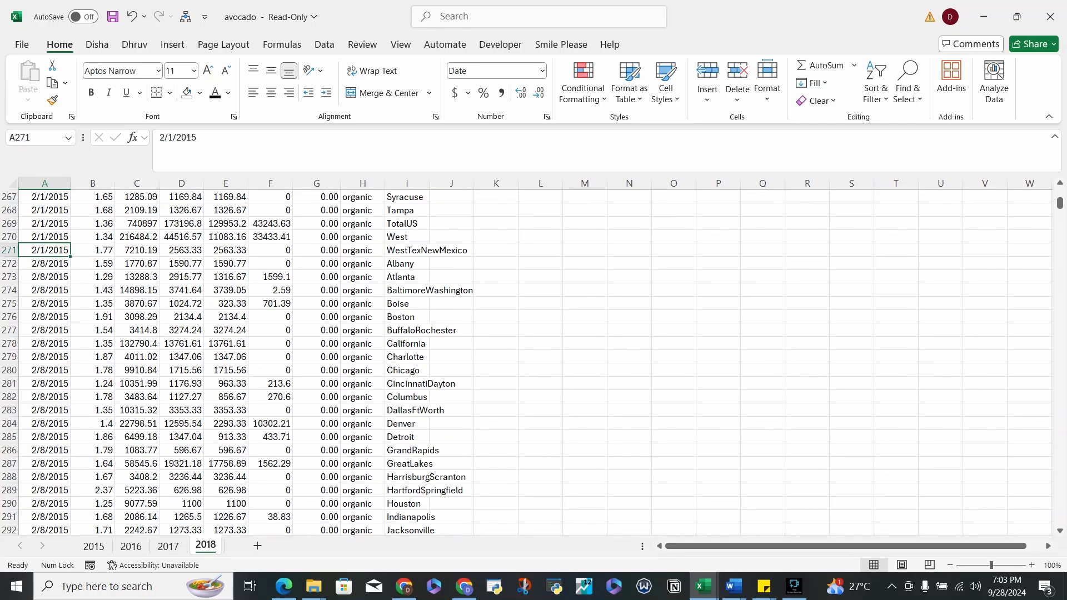
pyautogui.hotkey('ctrl', 'Down')
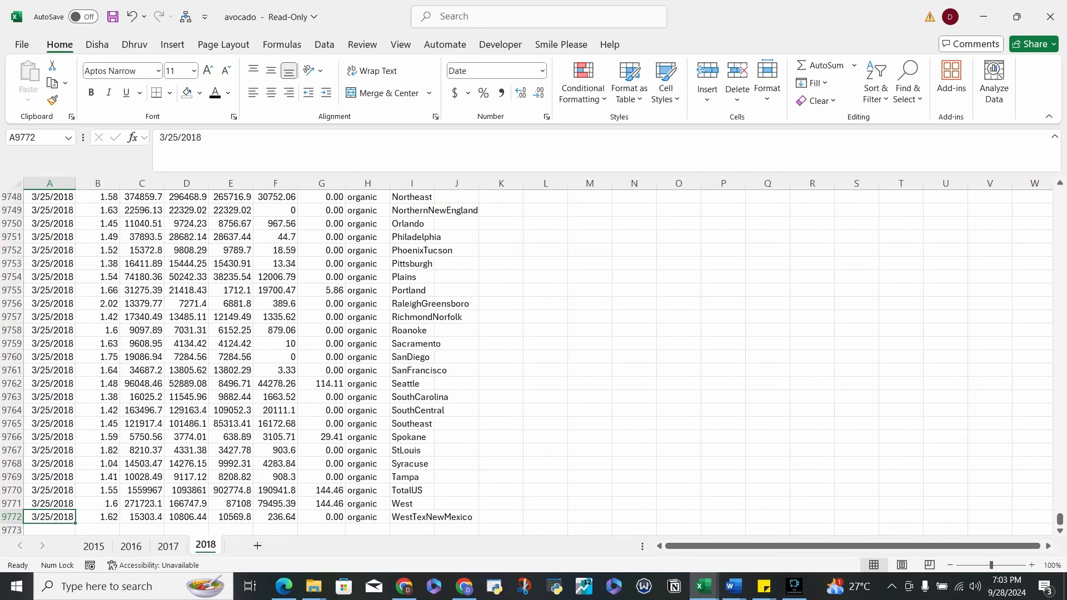
pyautogui.click(94, 546)
pyautogui.click(50, 410)
pyautogui.hotkey('ctrl', 'Down')
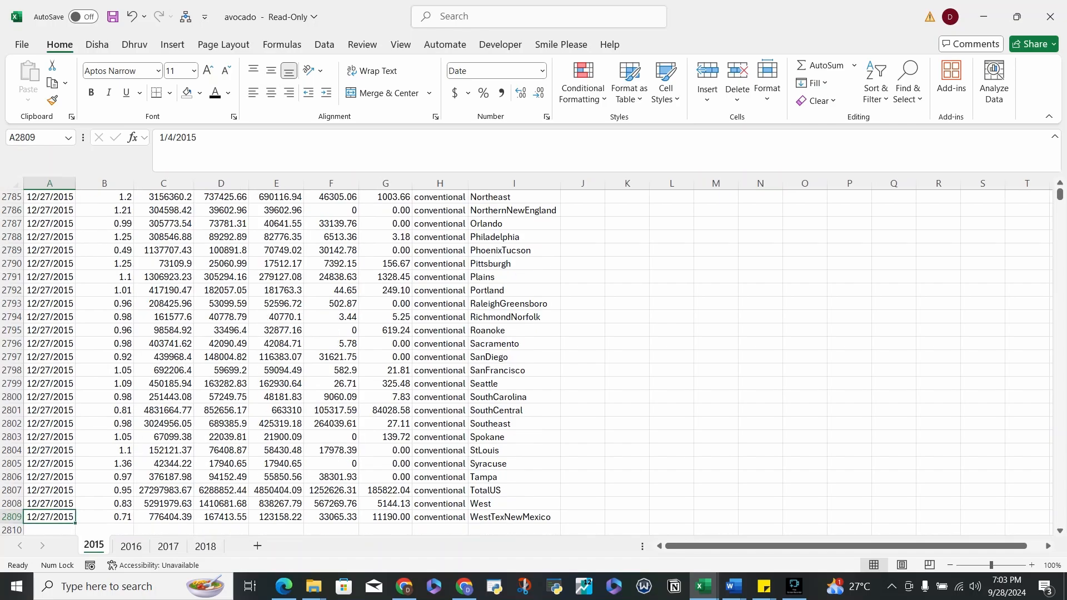
pyautogui.hotkey('ctrl', 'Up')
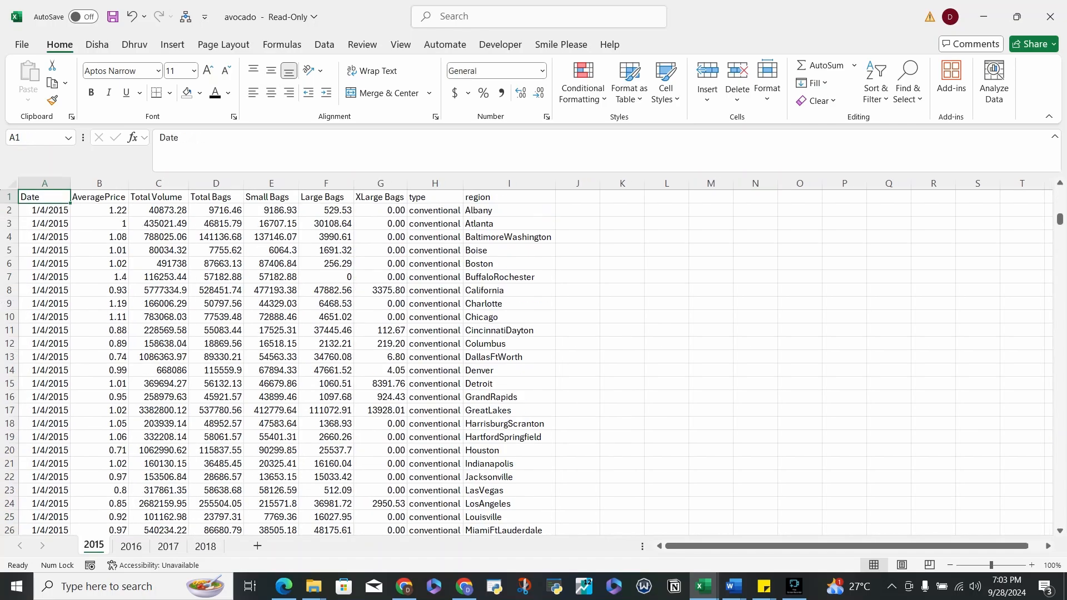
pyautogui.press('Down')
pyautogui.press('Down')
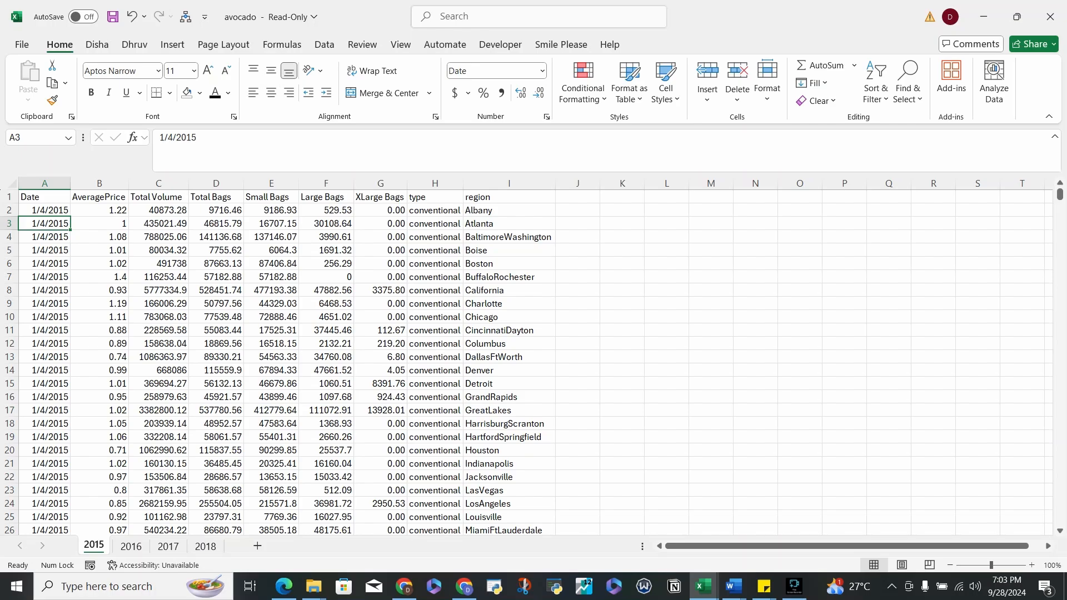
# - Autofit the region column's width on the 2015 sheet and compare its first dates with those on the 2016 sheet
pyautogui.doubleClick(555, 184)
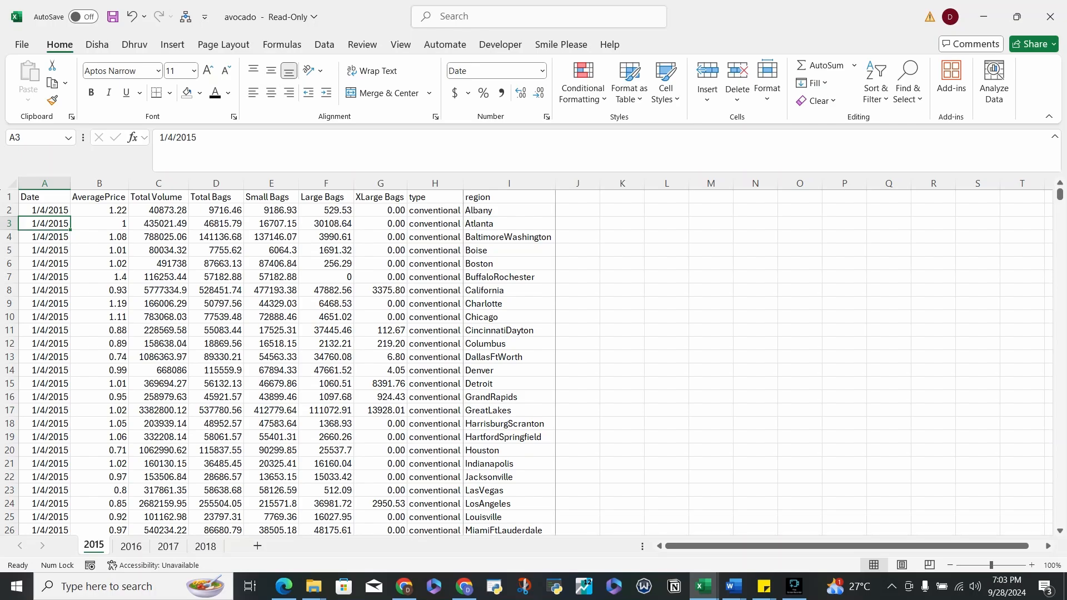
pyautogui.click(44, 210)
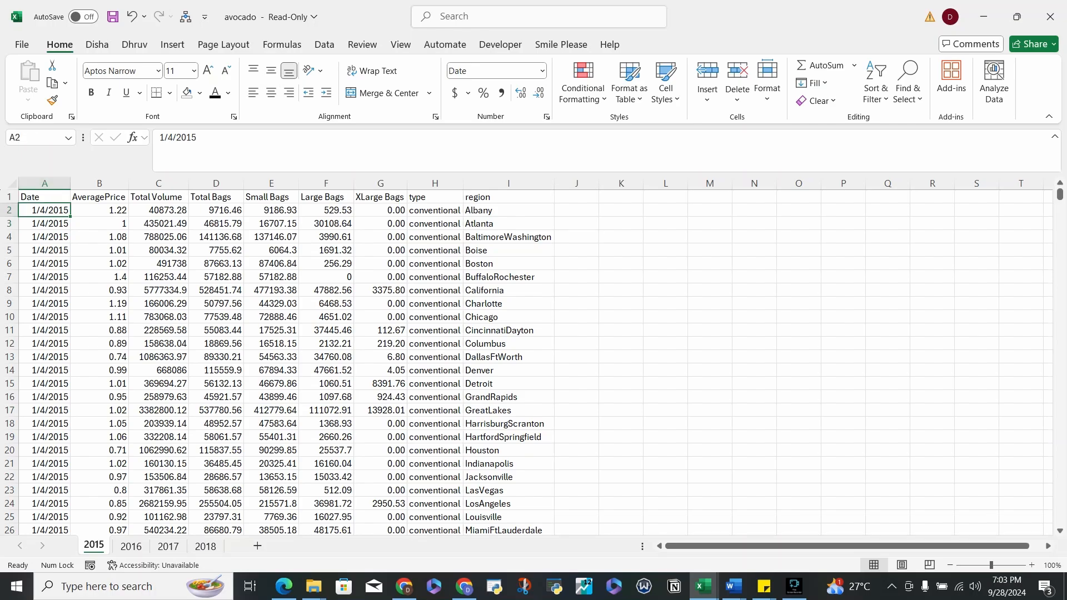
pyautogui.moveTo(45, 210); pyautogui.dragTo(47, 330)
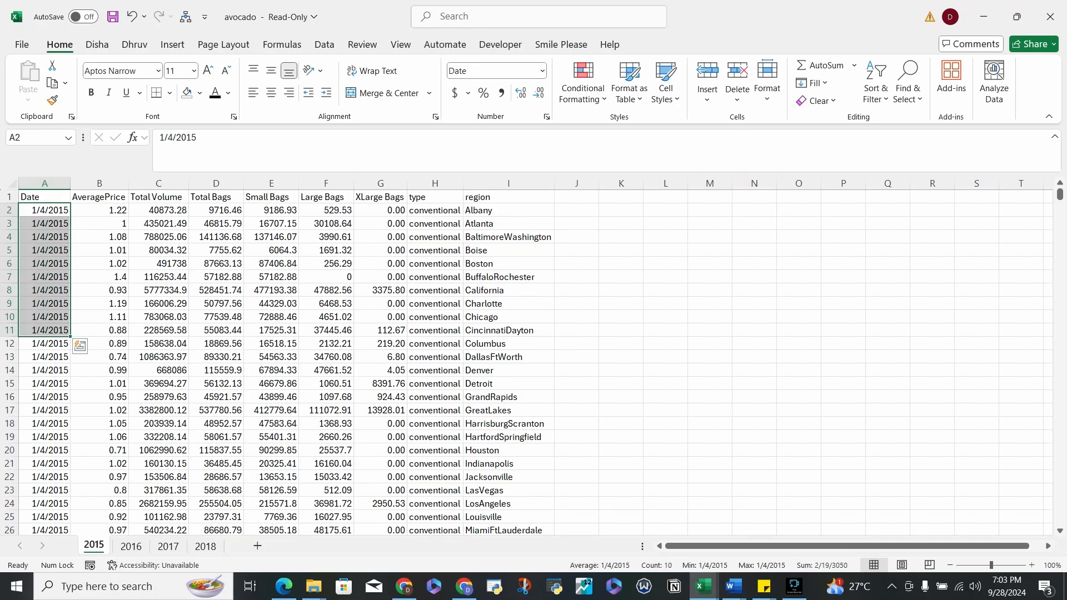
pyautogui.click(131, 546)
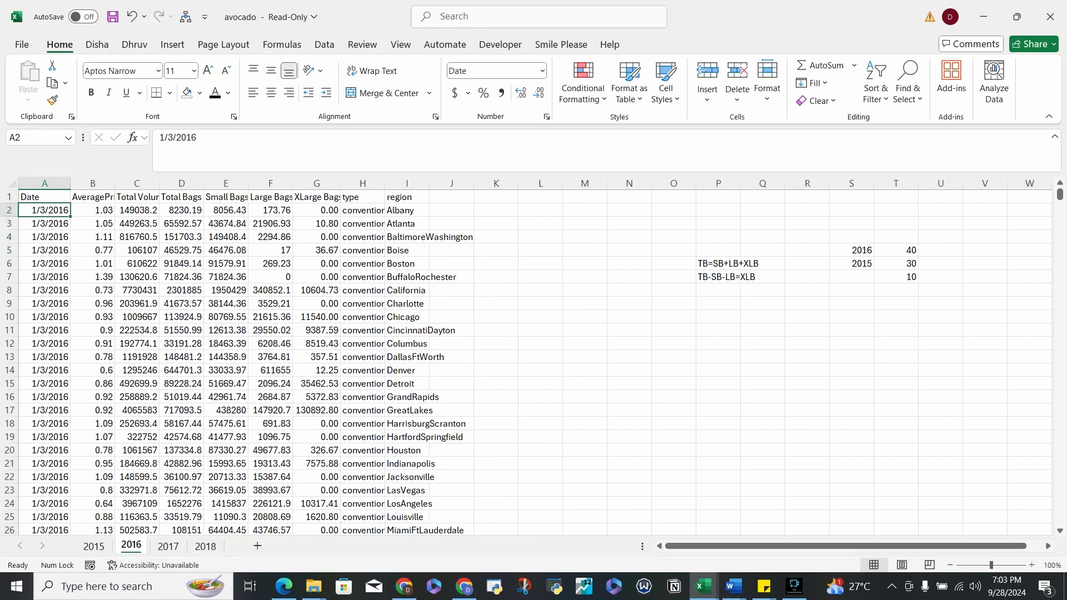
pyautogui.click(93, 546)
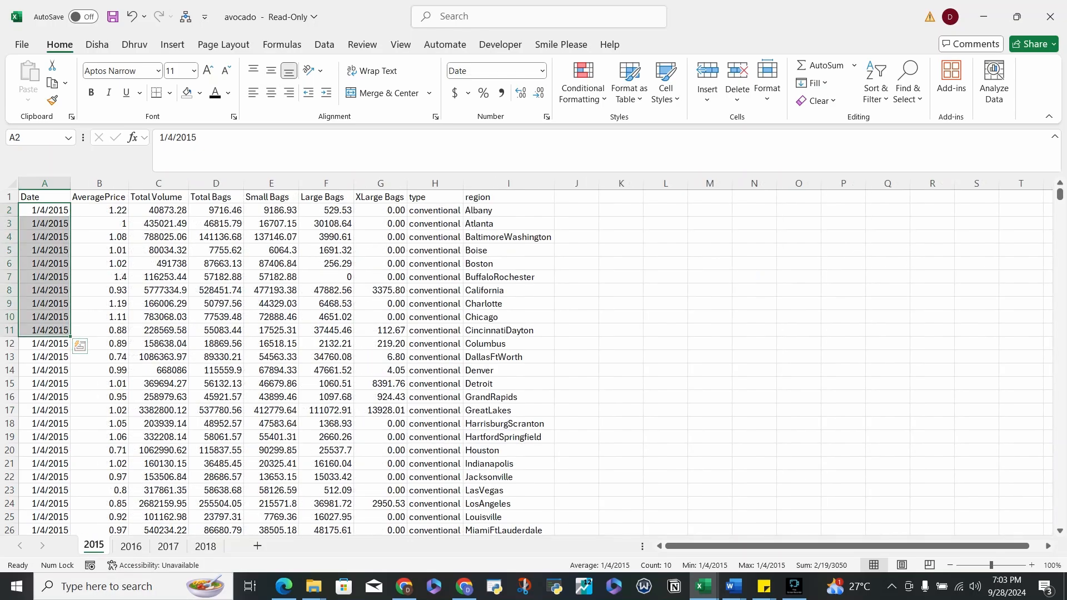
pyautogui.click(45, 211)
pyautogui.press('Down')
pyautogui.press('Down')
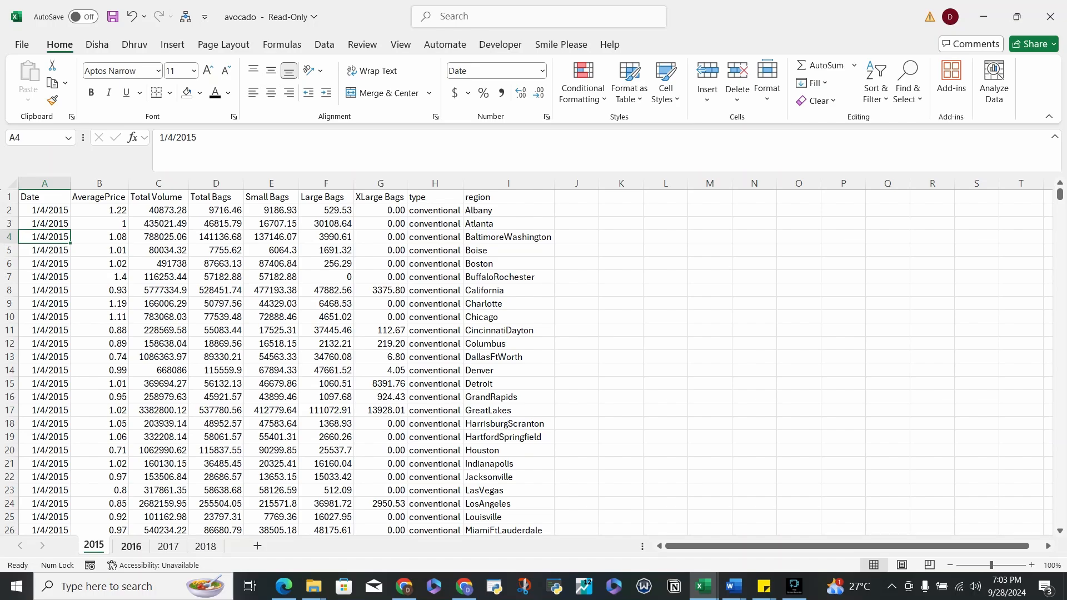
pyautogui.doubleClick(554, 183)
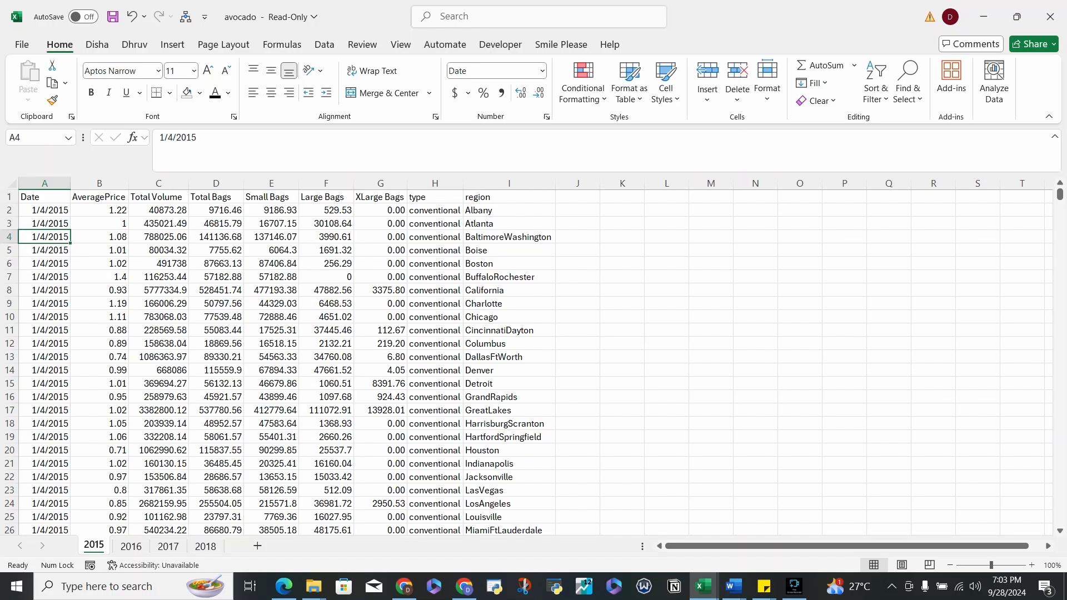
pyautogui.moveTo(45, 211); pyautogui.dragTo(44, 371)
pyautogui.click(44, 210)
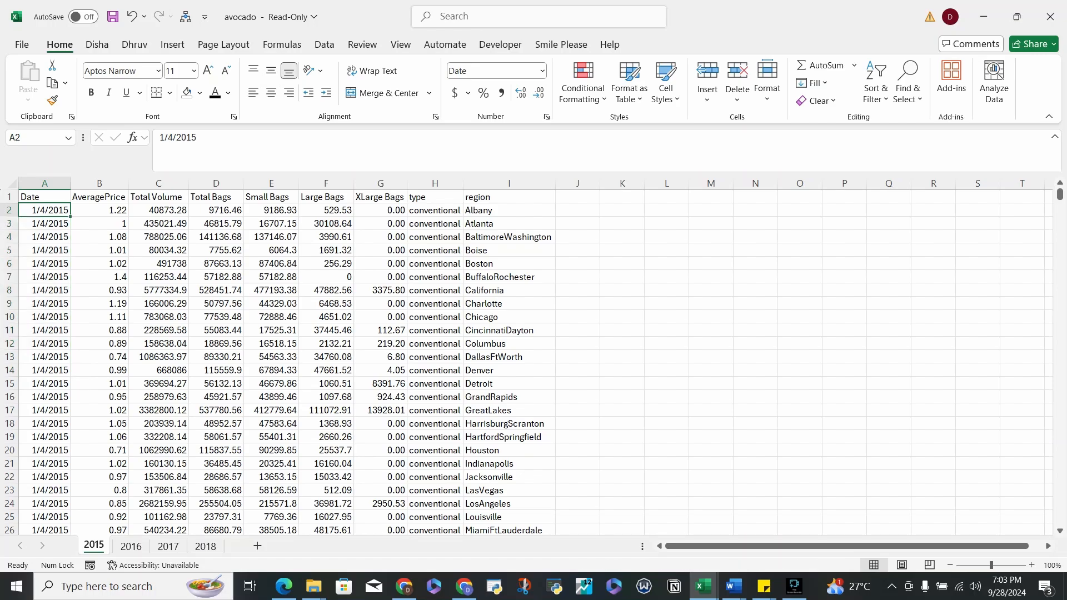
# - Undo the recent column width changes and date sorts back through the 2018 sheet to the 2015 sheet
pyautogui.hotkey('ctrl', 'z')
pyautogui.click(132, 17)
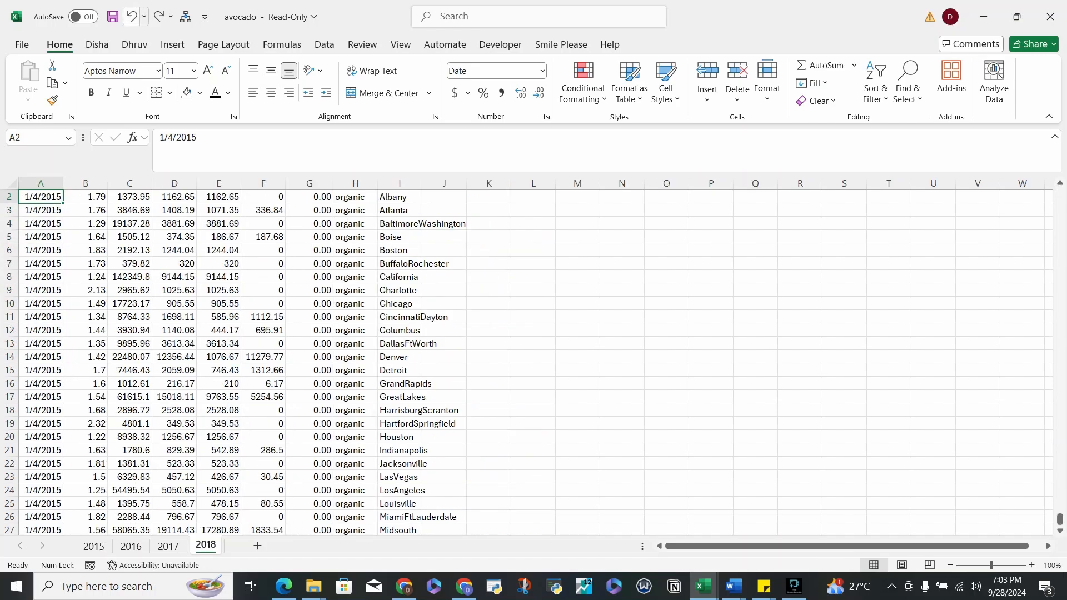
pyautogui.scroll(1, 243, 344)
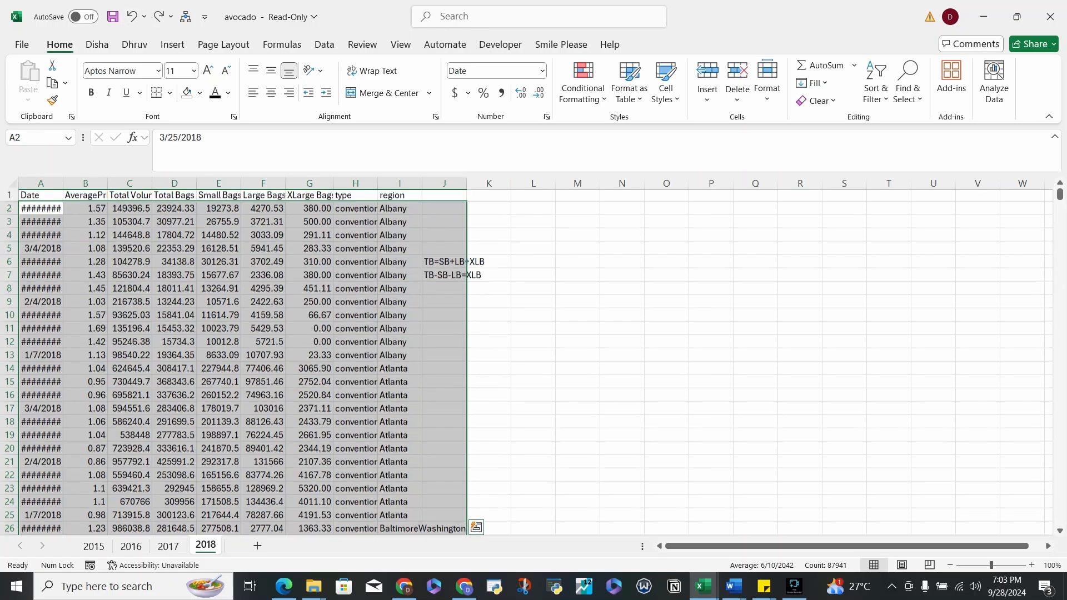
pyautogui.click(132, 16)
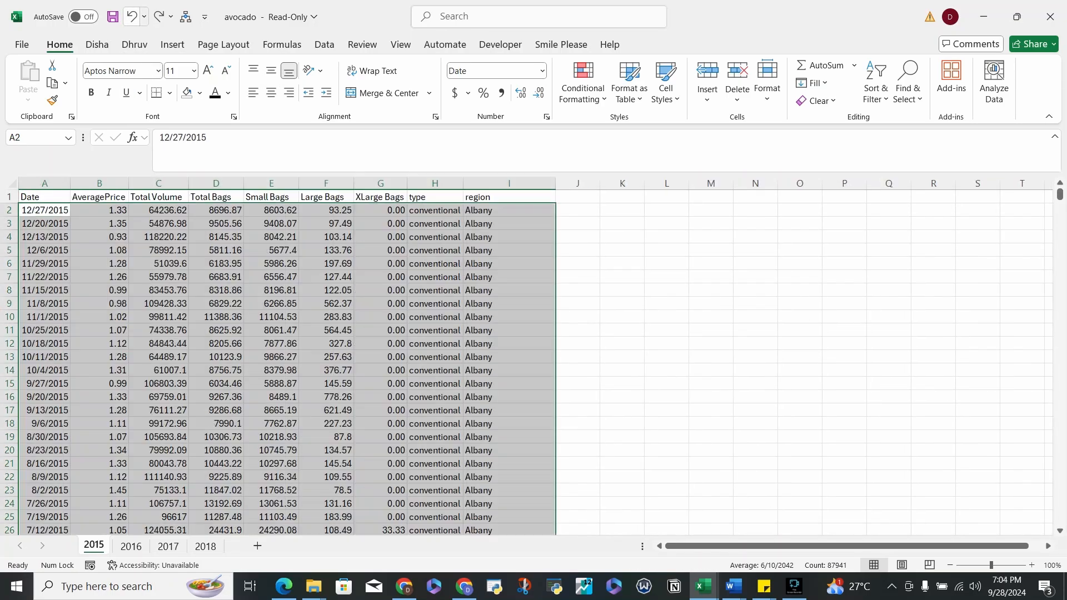
pyautogui.click(44, 210)
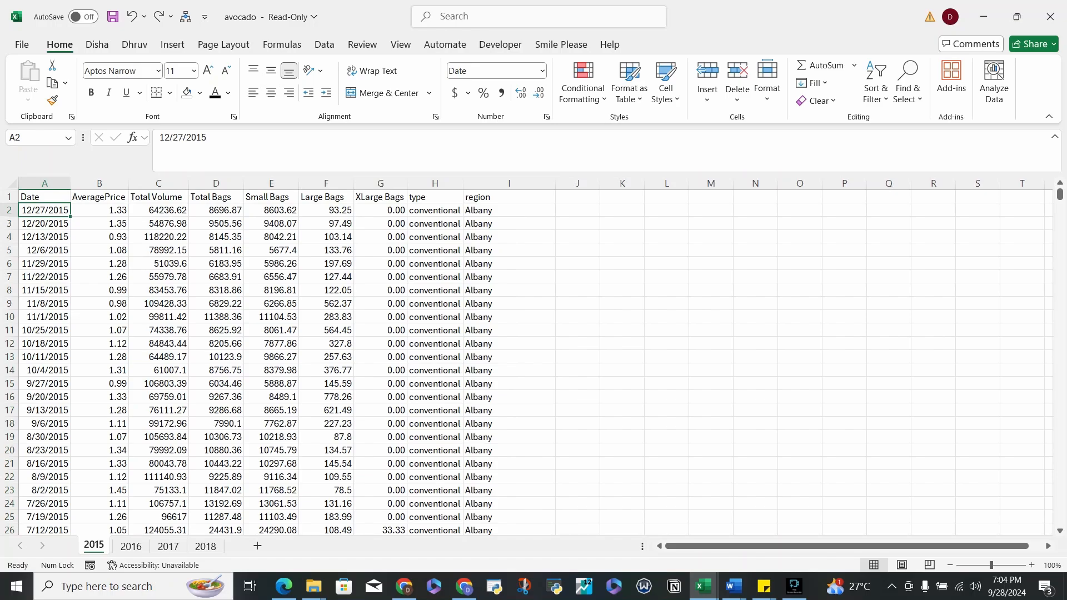
# - Check the 2016 sheet's date order, then sort the 2015 sheet's data by the Date column from oldest to newest
pyautogui.click(131, 547)
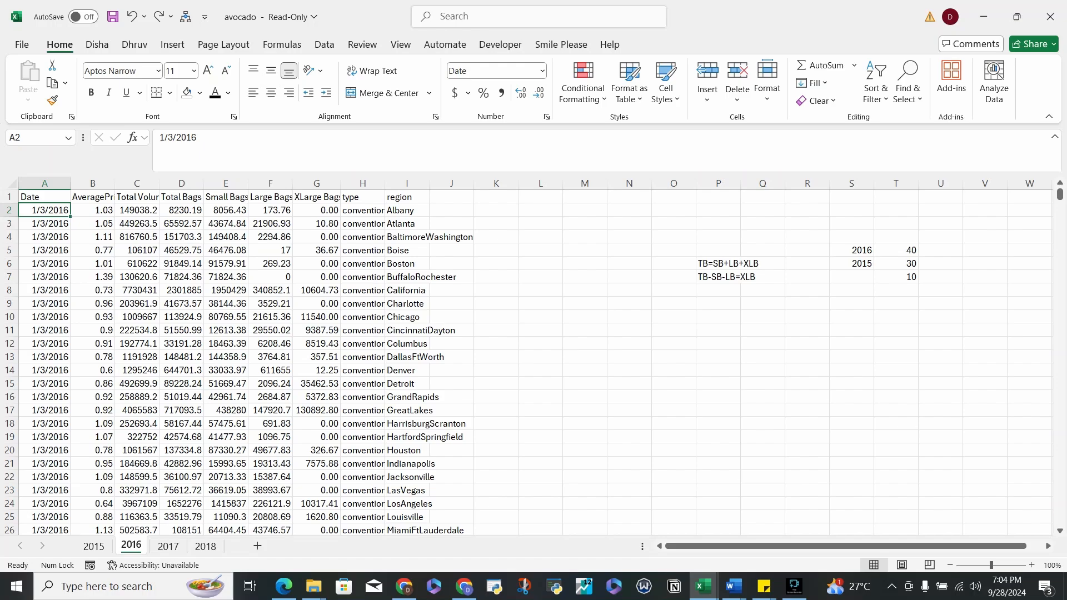
pyautogui.hotkey('ctrl', 'pageup')
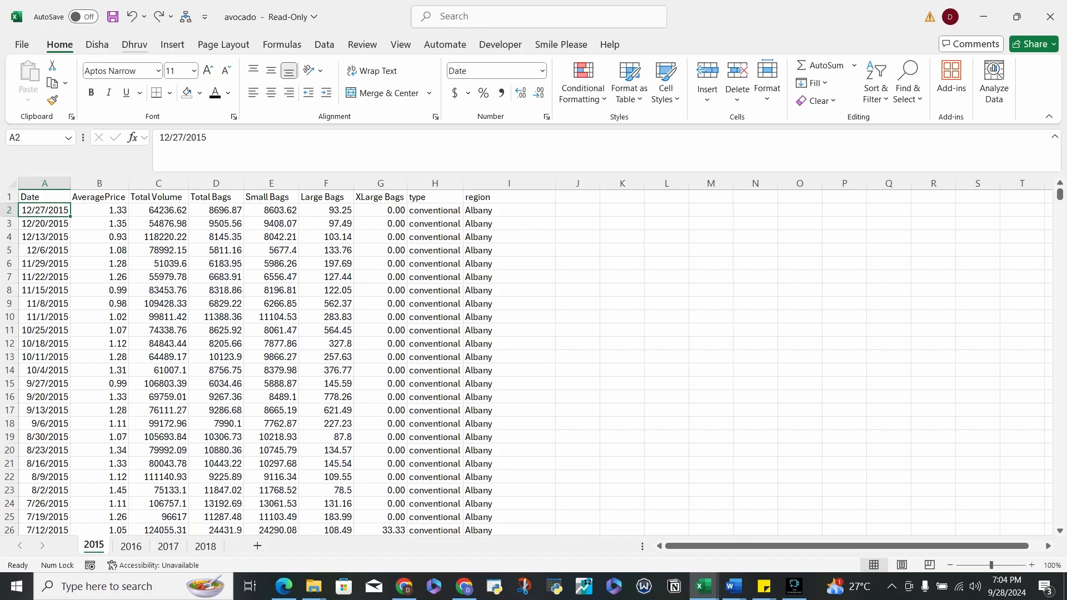
pyautogui.click(876, 83)
pyautogui.click(922, 119)
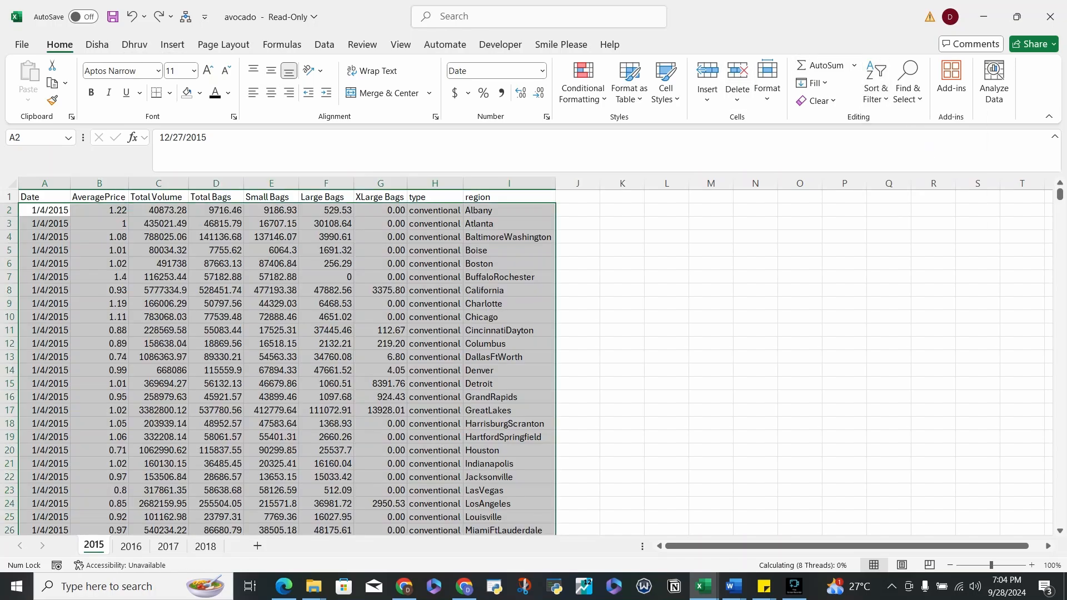
# - Add the column heading "Total Volume of 2016" in cell J1 of the 2015 sheet
pyautogui.click(578, 197)
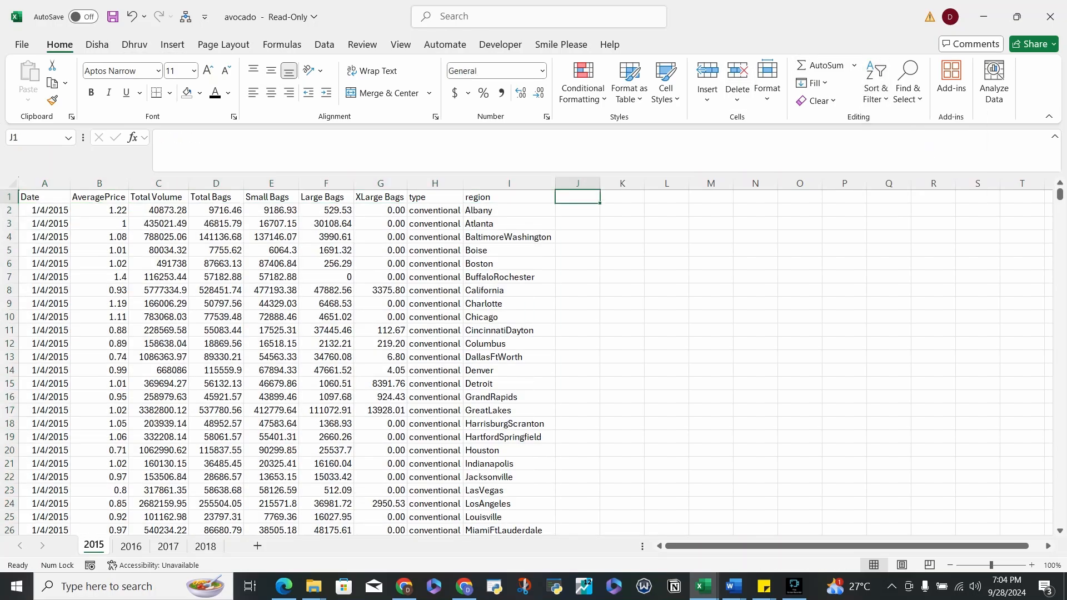
pyautogui.write('Total')
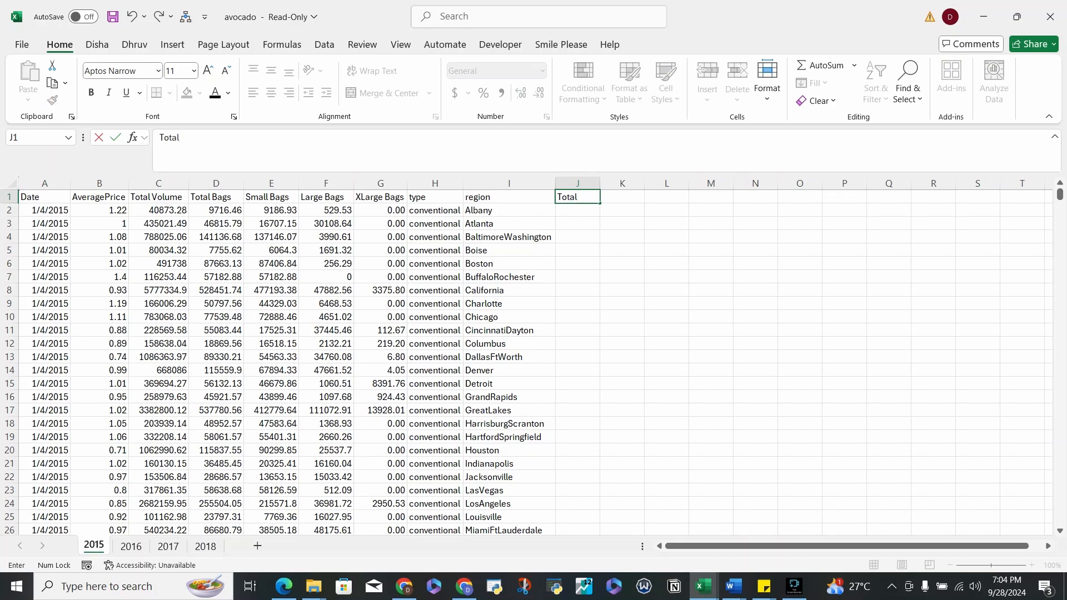
pyautogui.write(' Volume of 2016')
pyautogui.press('Return')
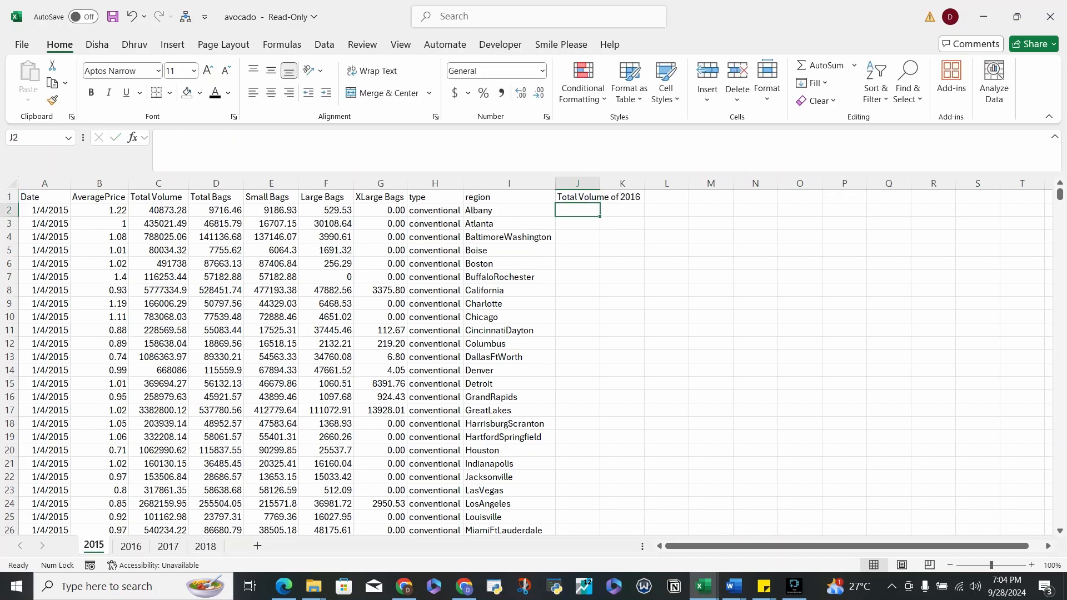
# - Enter the formula ='2016'!C2 in cell J2 of the 2015 sheet to link to the first 2016 Total Volume value
pyautogui.write('=')
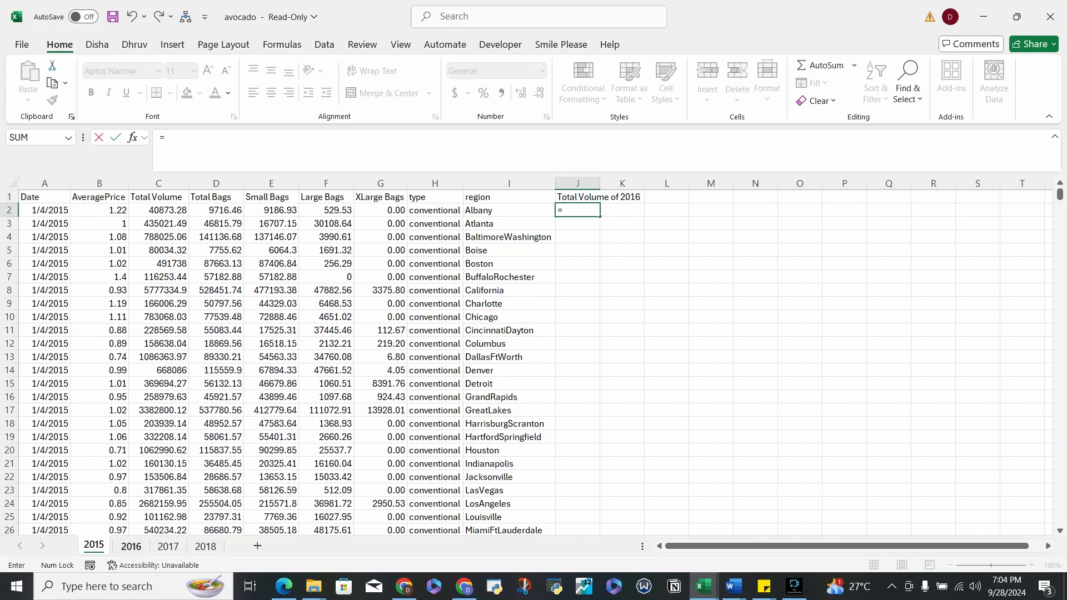
pyautogui.click(131, 546)
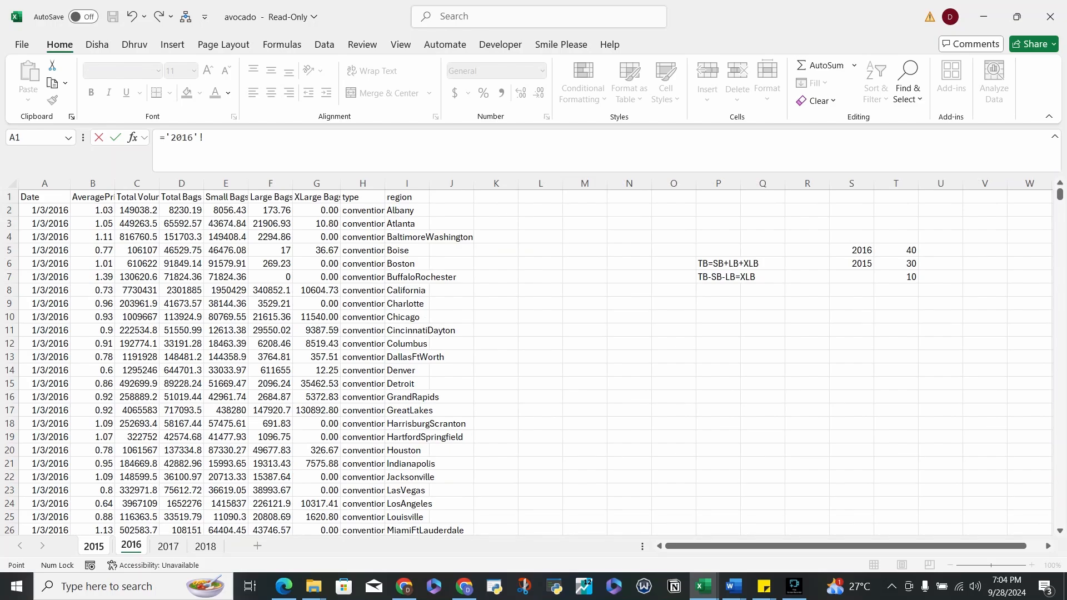
pyautogui.click(94, 546)
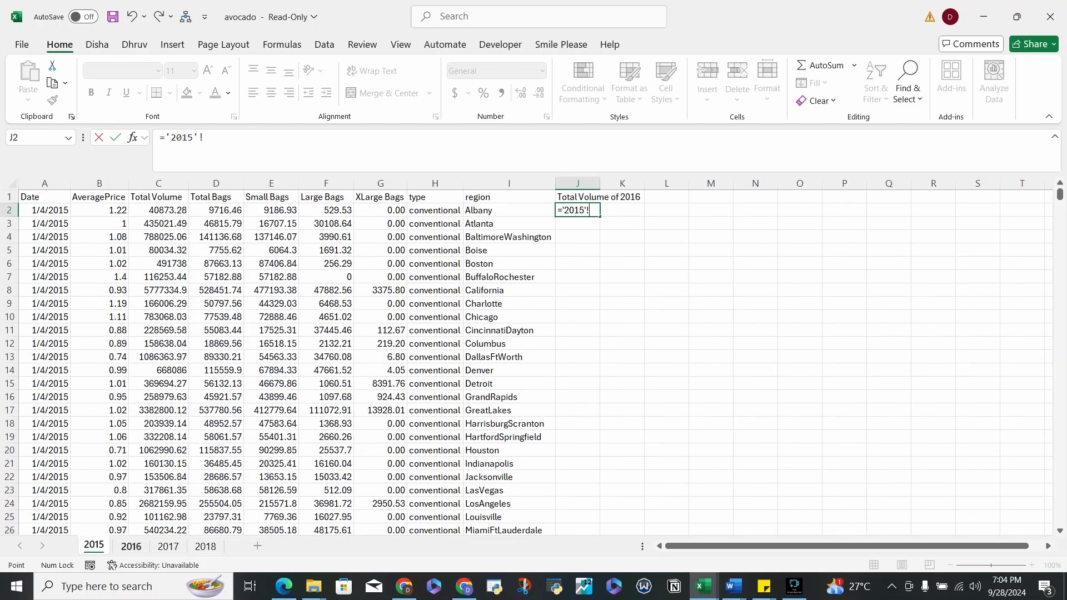
pyautogui.click(132, 546)
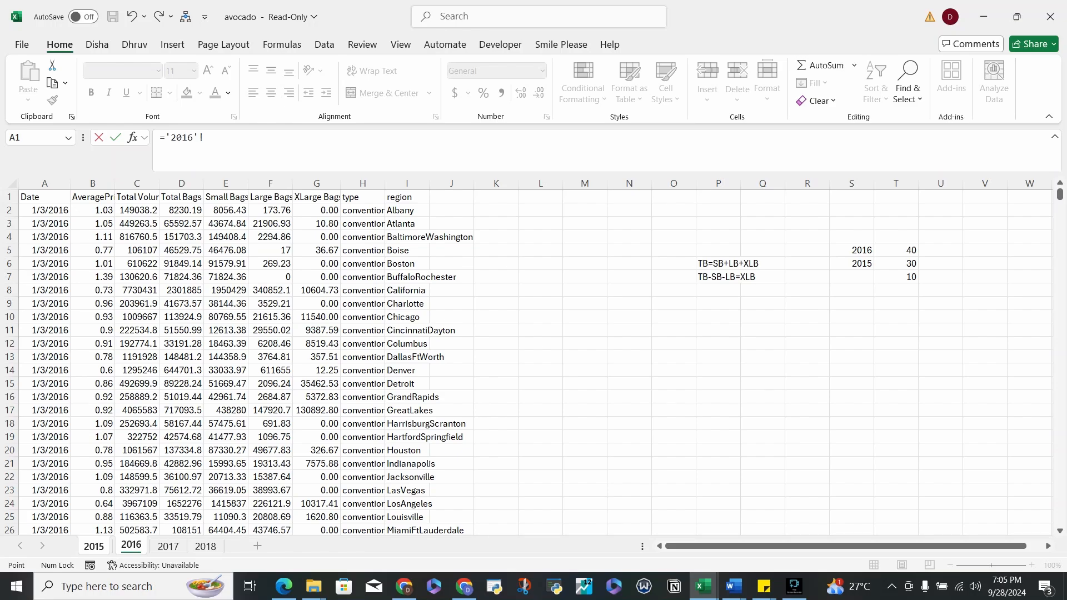
pyautogui.click(137, 210)
pyautogui.press('Return')
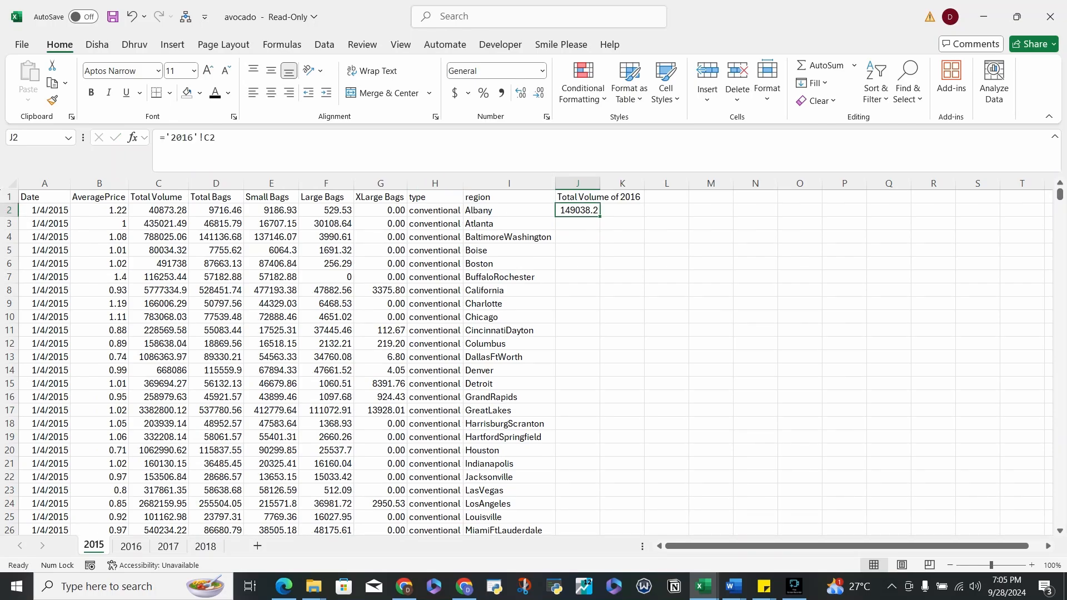
# - Test the link by entering "Review" in C2 of the 2016 sheet, check J2 on the 2015 sheet, and undo the entry
pyautogui.click(131, 546)
pyautogui.click(137, 210)
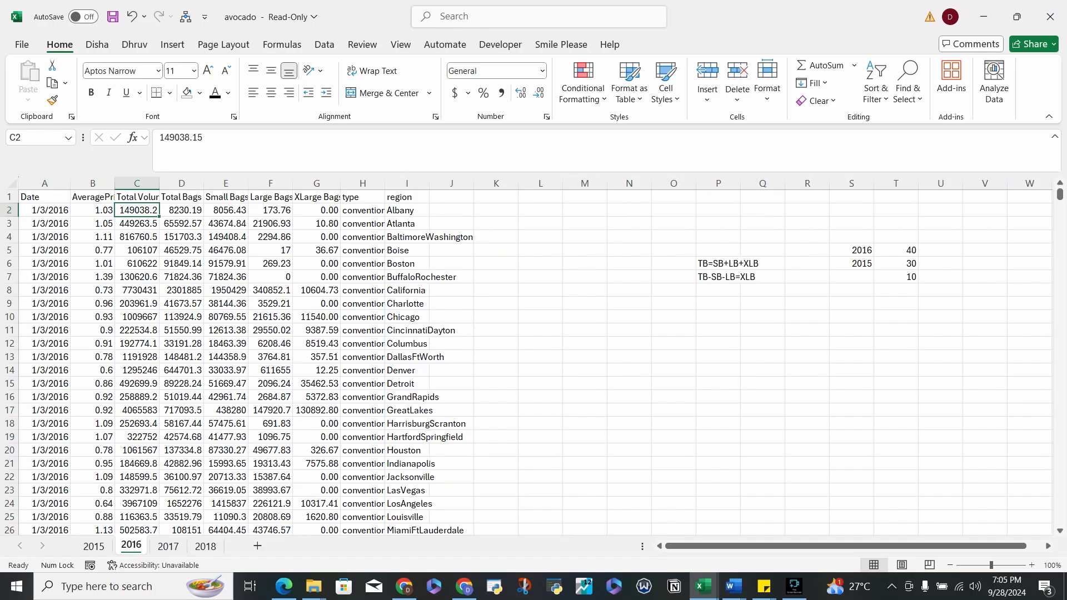
pyautogui.write('Review')
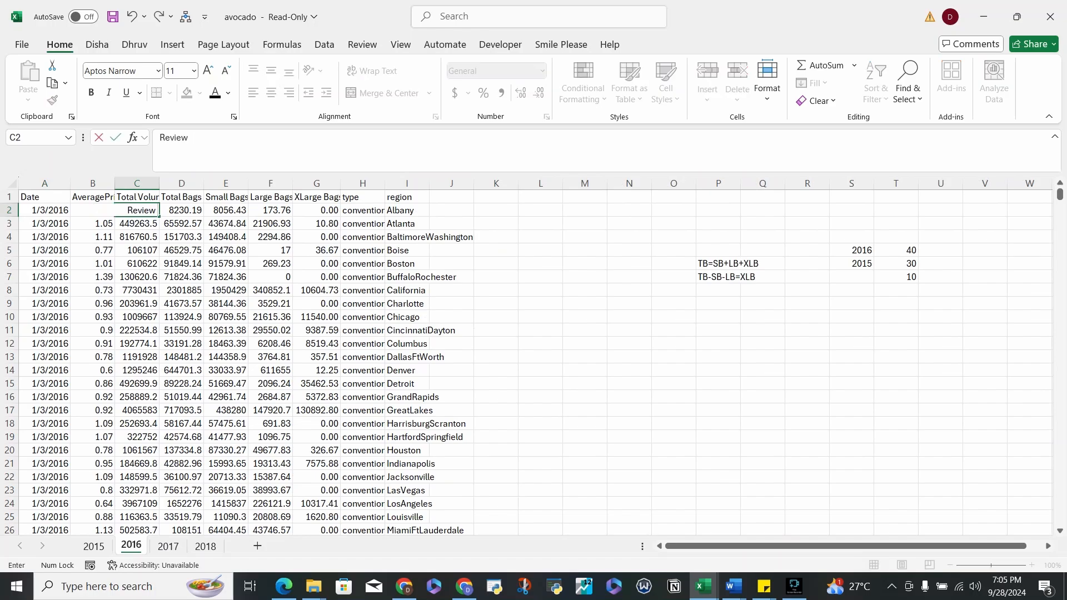
pyautogui.press('Return')
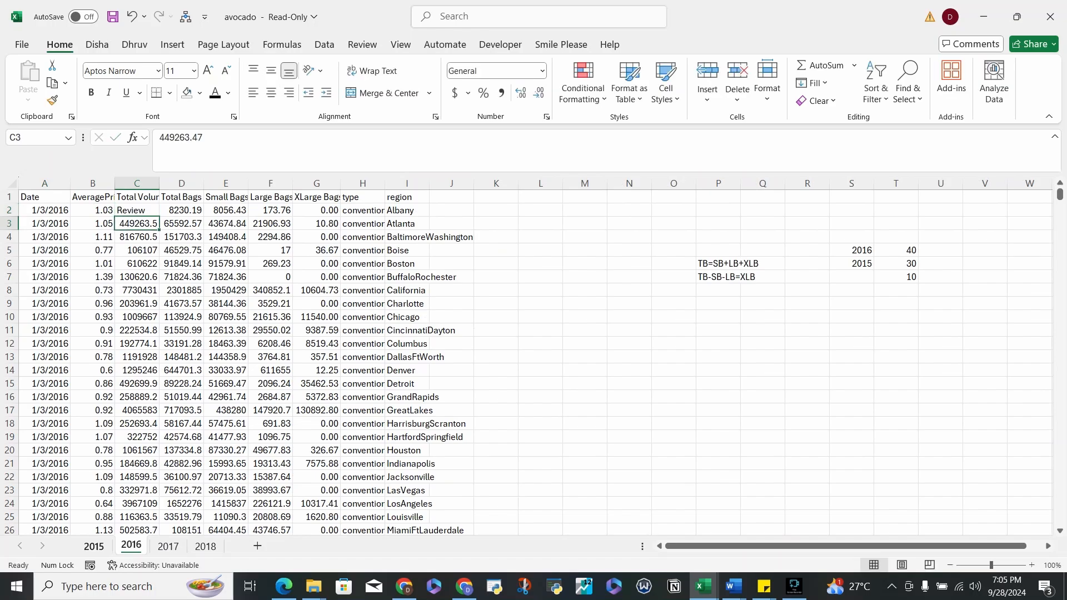
pyautogui.click(94, 546)
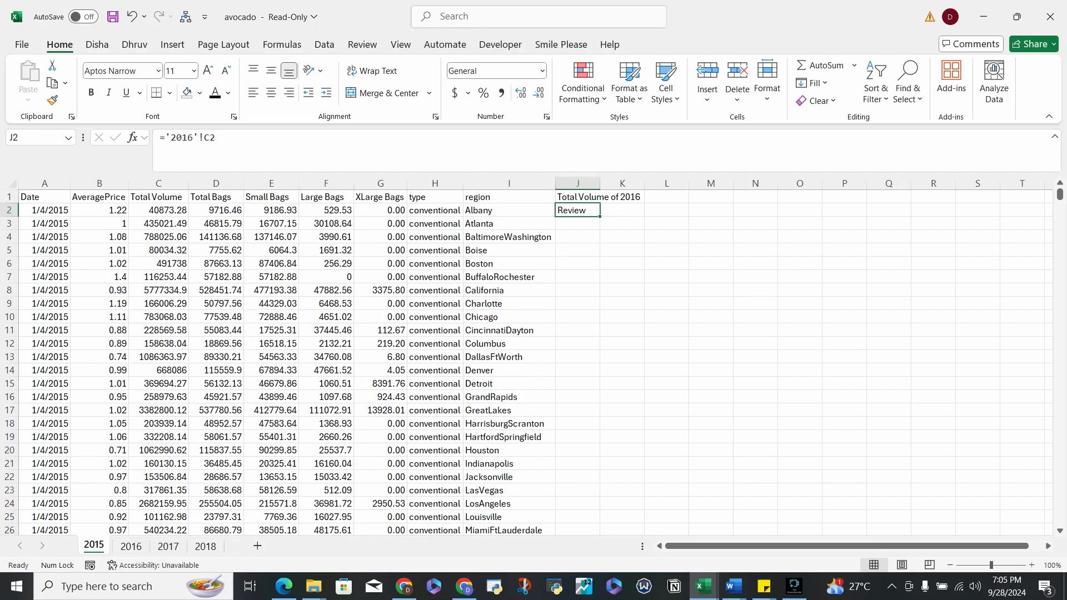
pyautogui.hotkey('ctrl', 'z')
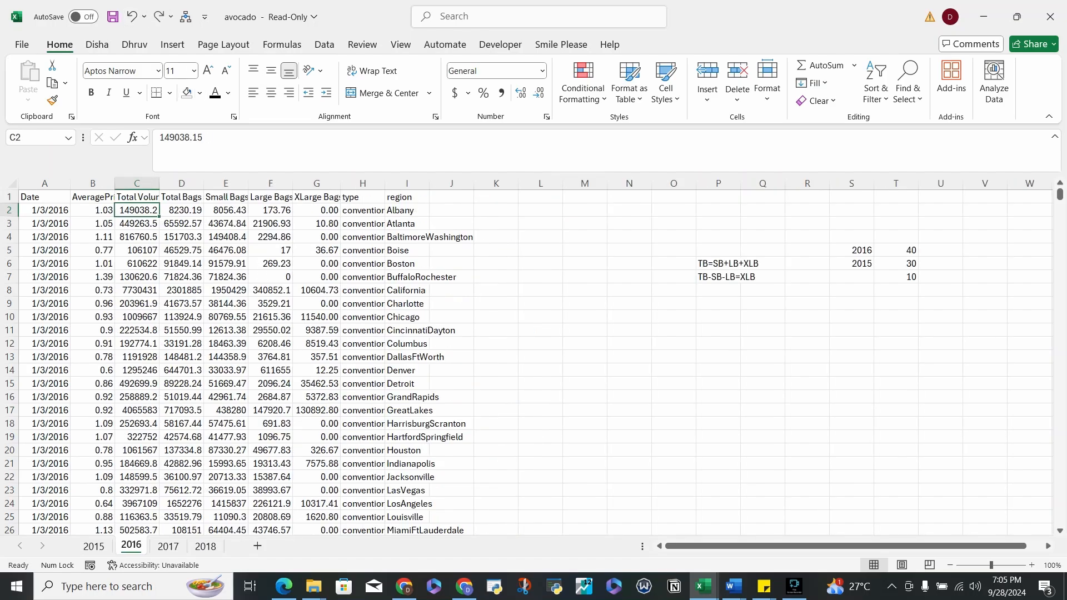
pyautogui.click(94, 546)
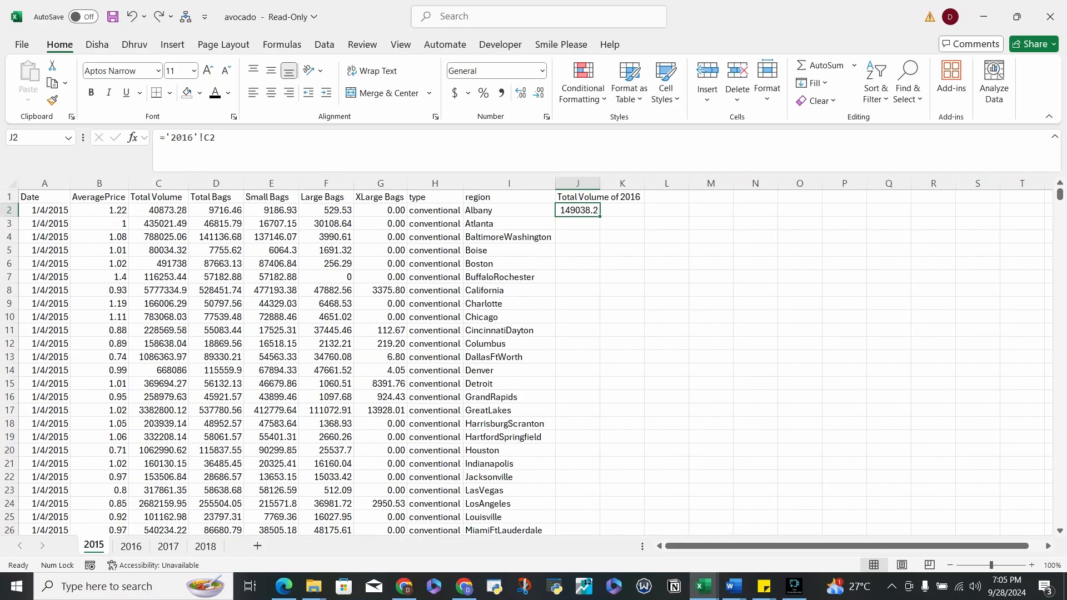
# - Fill the J2 link formula down the Total Volume of 2016 column and check the linked references in lower rows
pyautogui.doubleClick(601, 217)
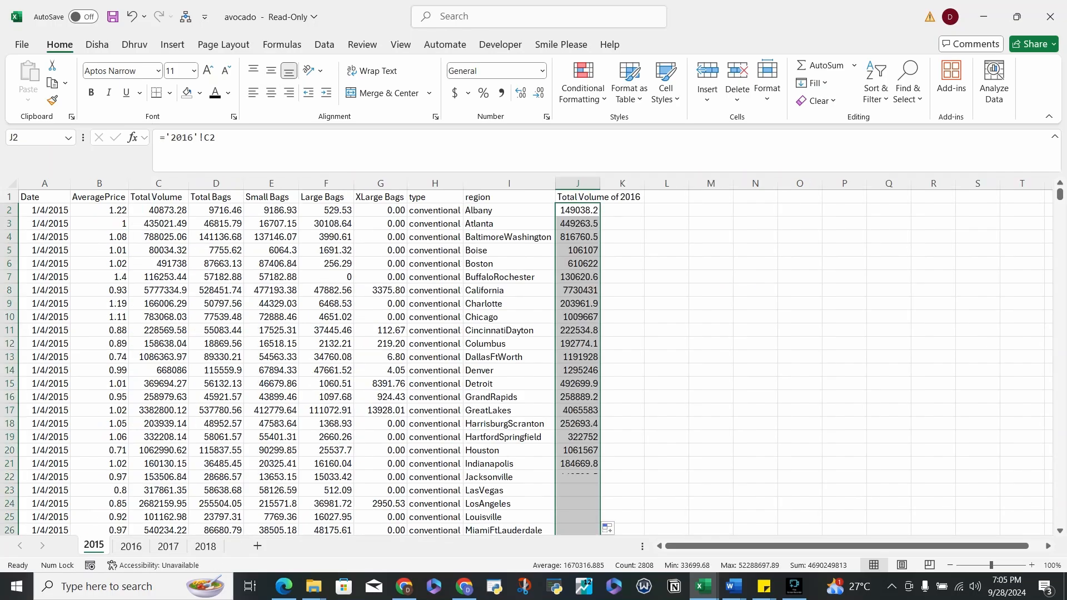
pyautogui.click(578, 223)
pyautogui.scroll(-20, 578, 355)
pyautogui.scroll(-20, 578, 356)
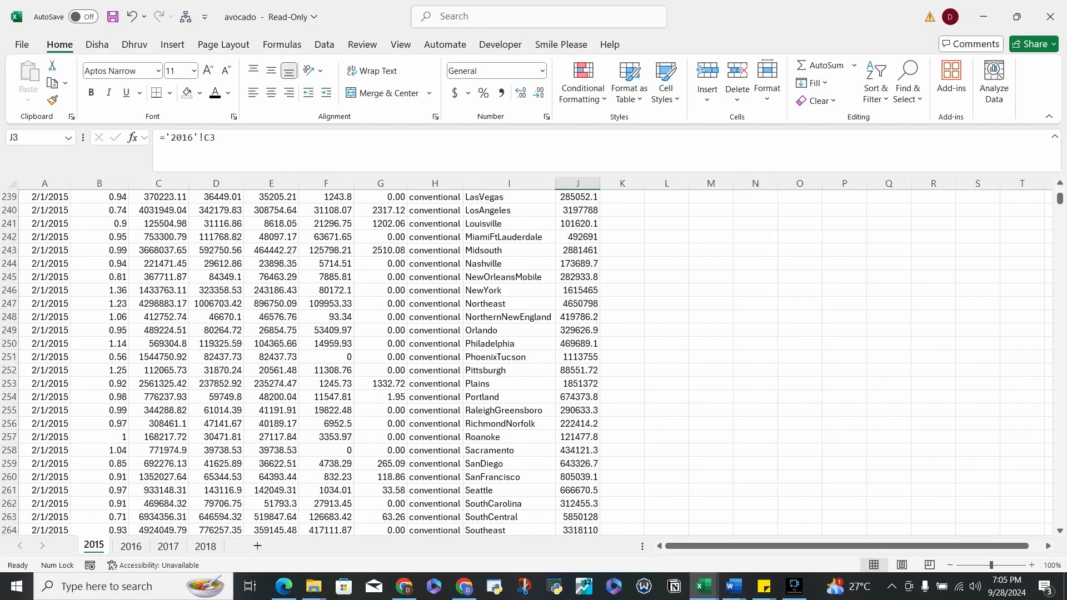
pyautogui.click(578, 250)
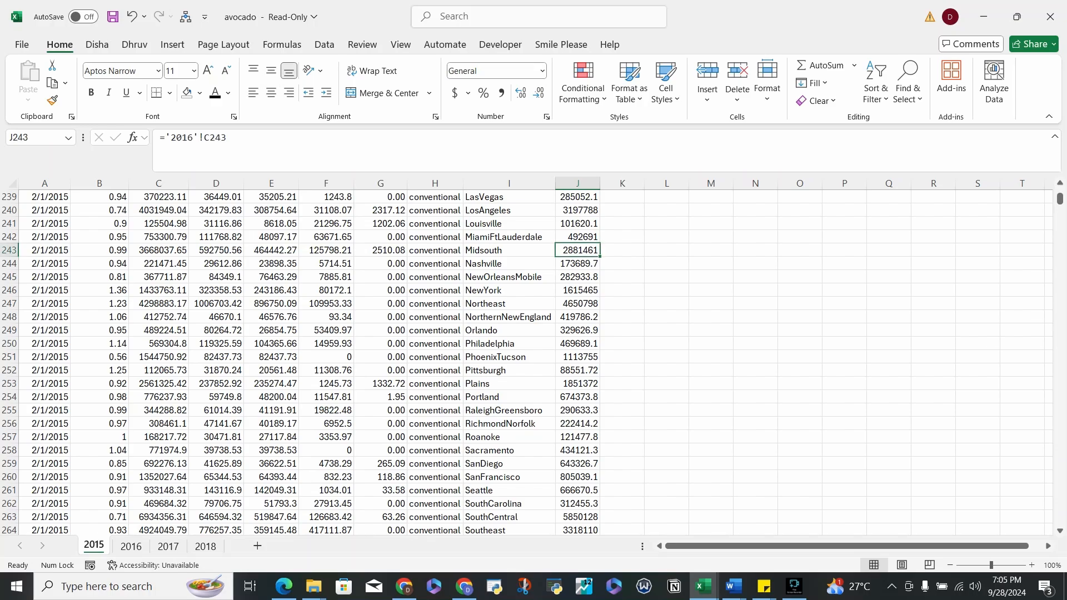
# - Format column J as Number and fit its width to the Total Volume of 2016 heading
pyautogui.click(578, 184)
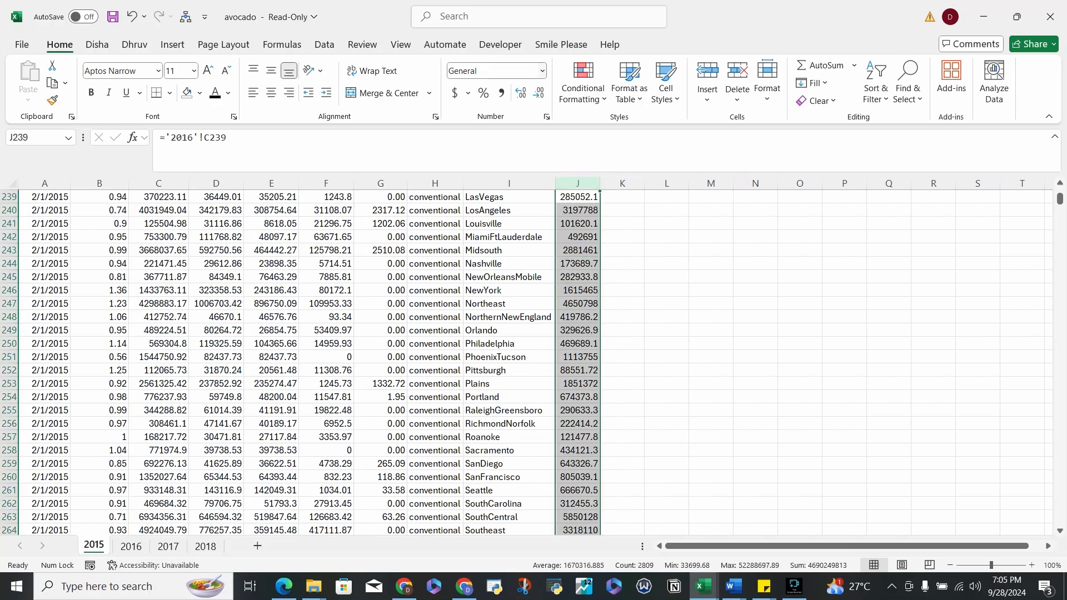
pyautogui.click(542, 71)
pyautogui.click(489, 120)
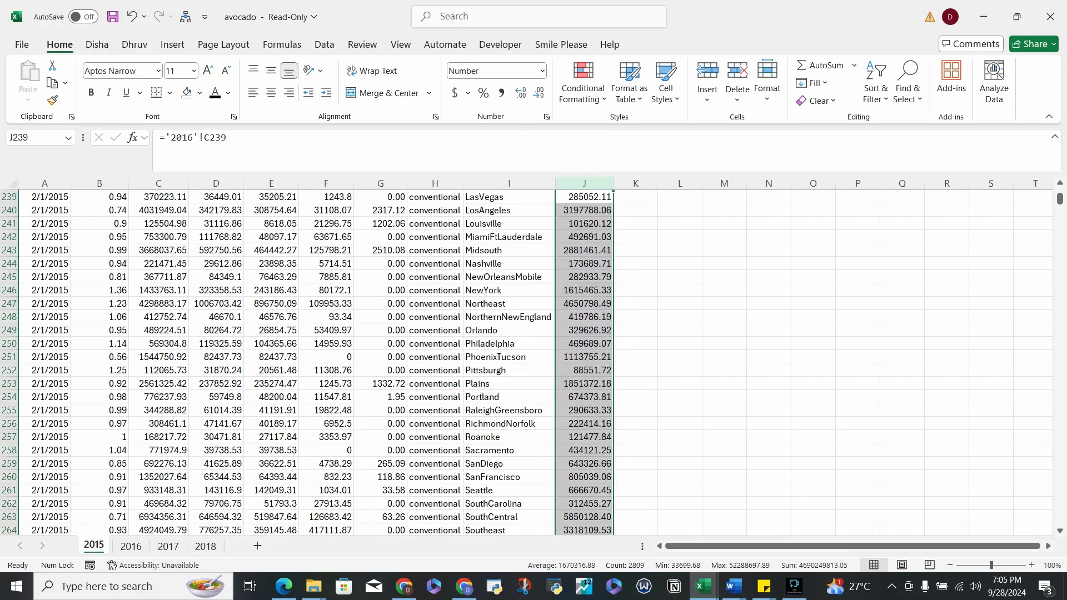
pyautogui.scroll(1, 636, 224)
pyautogui.click(636, 223)
pyautogui.hotkey('ctrl', 'Up')
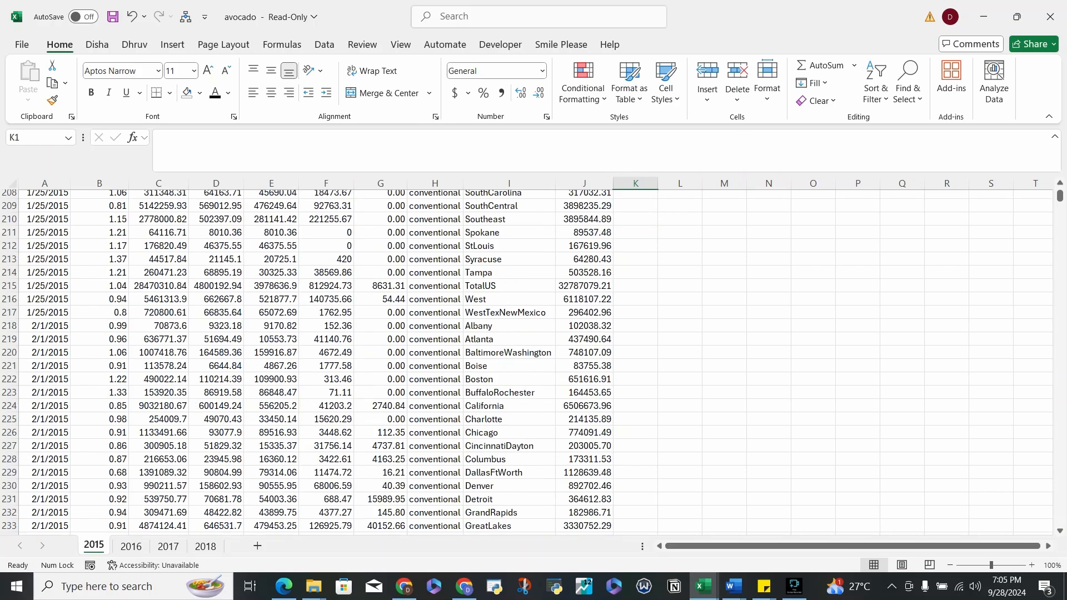
pyautogui.press('Left')
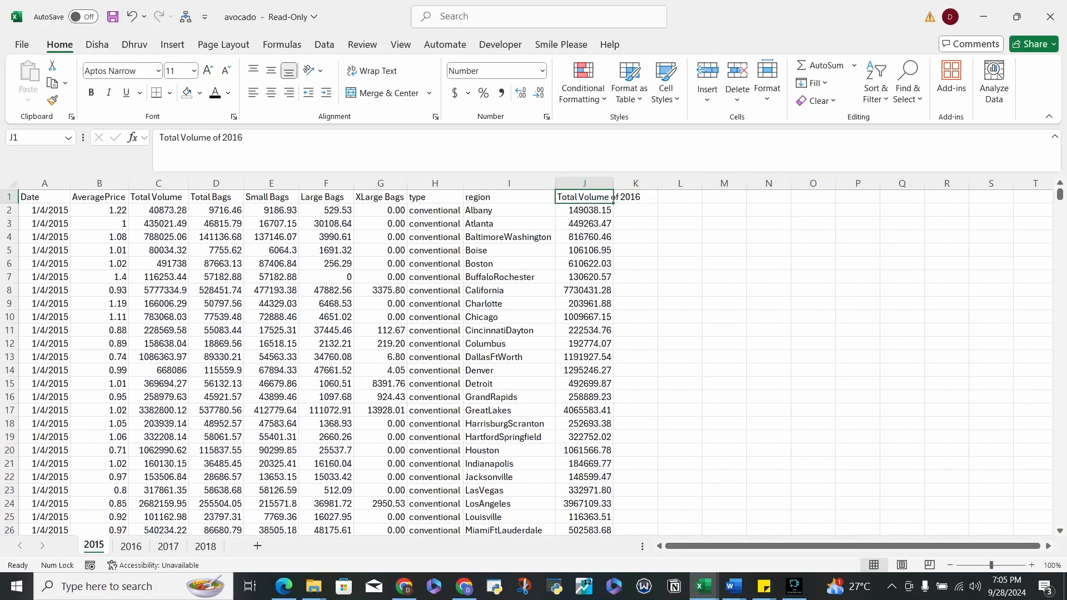
pyautogui.doubleClick(614, 183)
# - Enter the formula =J2/C2 in cell K2 to divide the 2016 Total Volume by the 2015 Total Volume
pyautogui.click(667, 210)
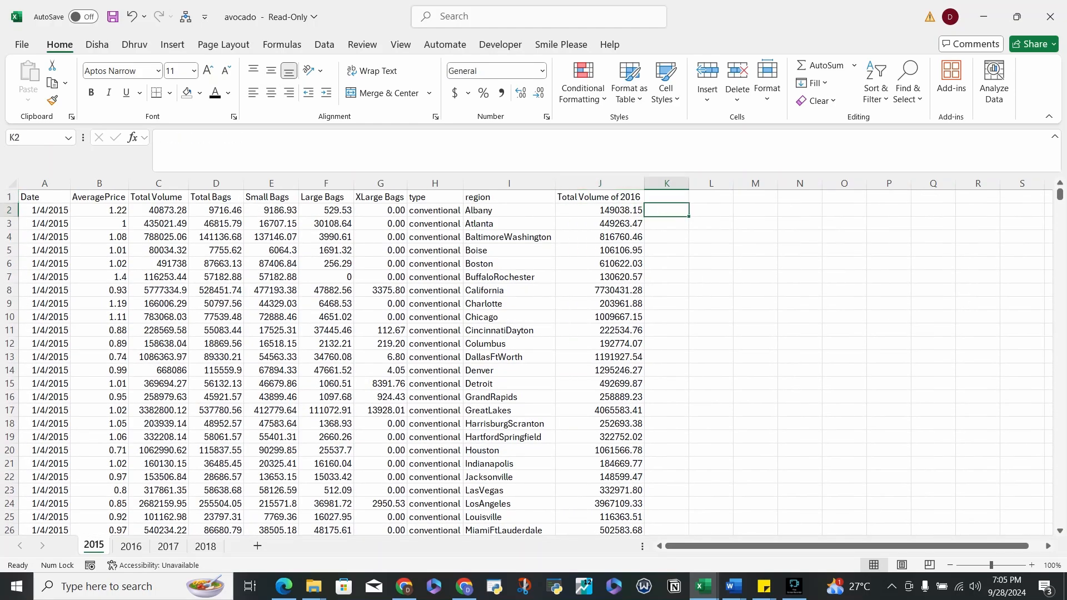
pyautogui.write('=')
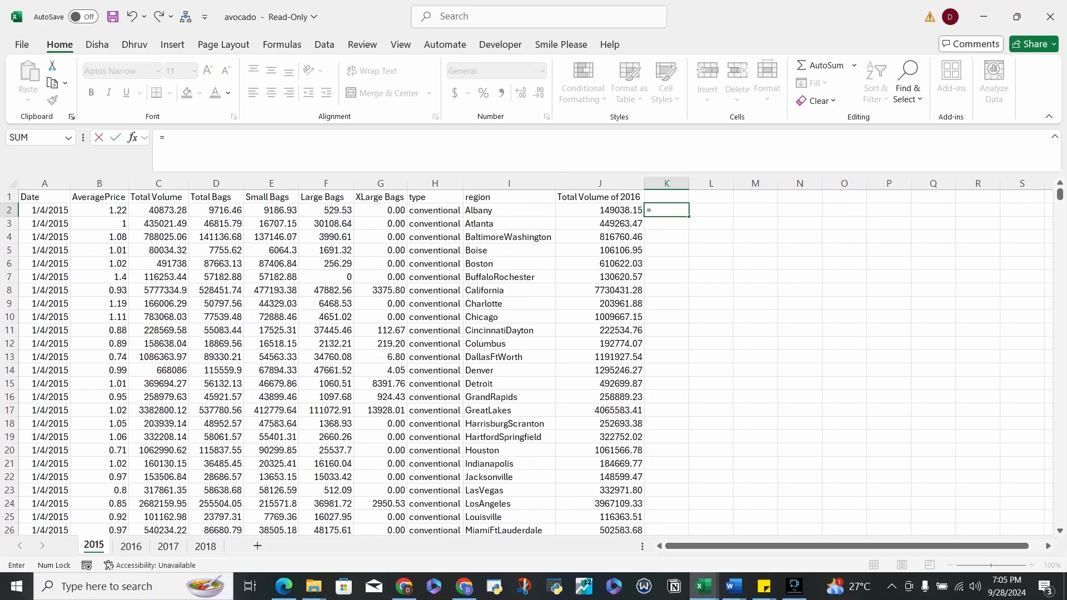
pyautogui.press('Left')
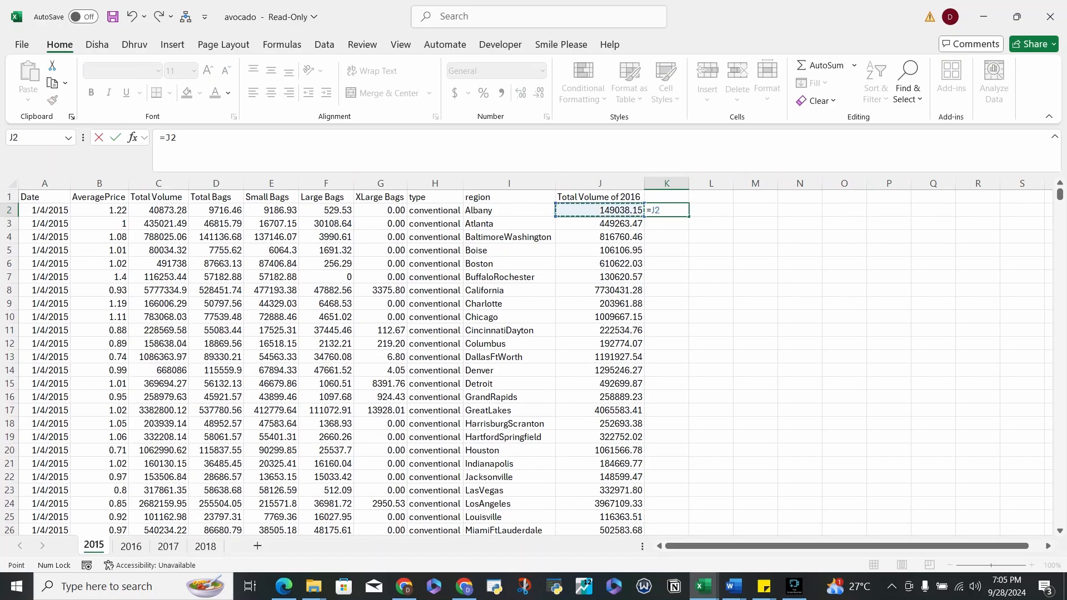
pyautogui.write('/')
pyautogui.press('Left')
pyautogui.press('Left')
pyautogui.press('Left')
pyautogui.press('Left')
pyautogui.press('Left')
pyautogui.press('Left')
pyautogui.press('Left')
pyautogui.press('Left')
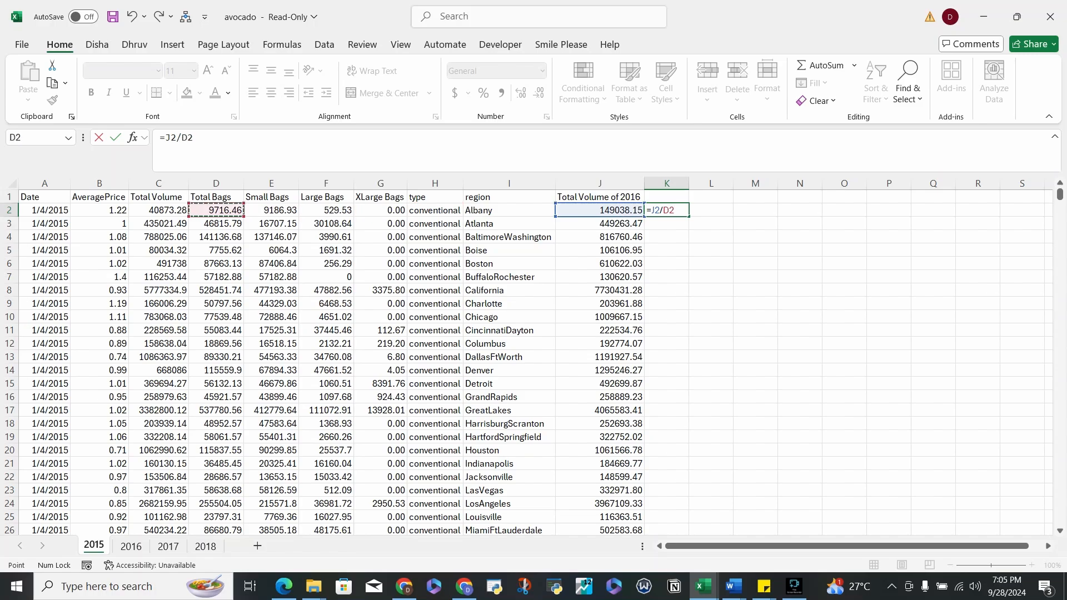
pyautogui.hotkey('ctrl', 'Return')
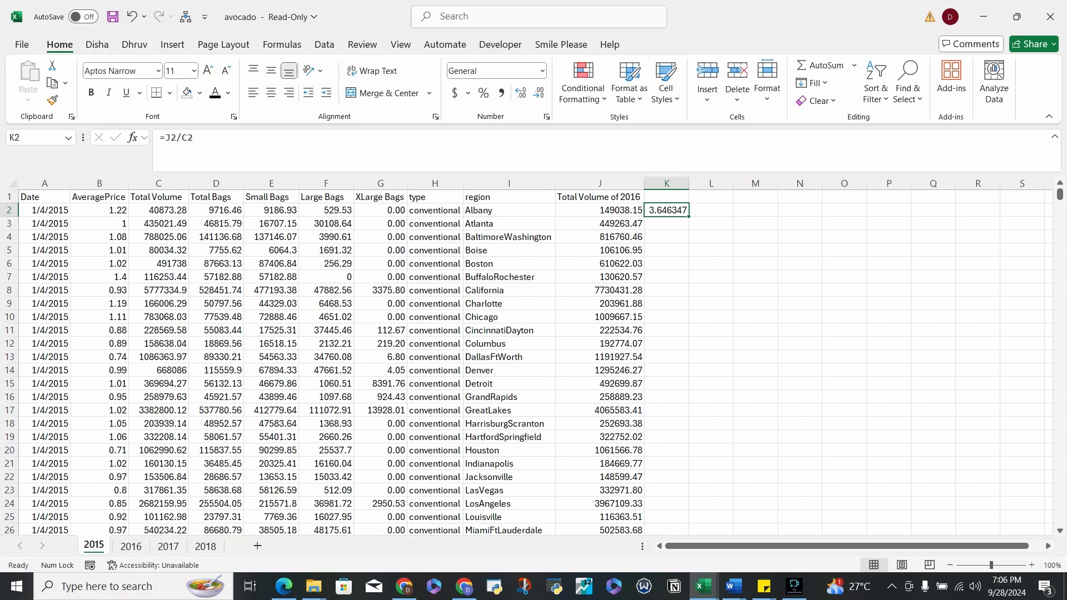
# - Fill the K2 ratio formula down to the last data row and format column K as Number
pyautogui.doubleClick(690, 216)
pyautogui.click(542, 71)
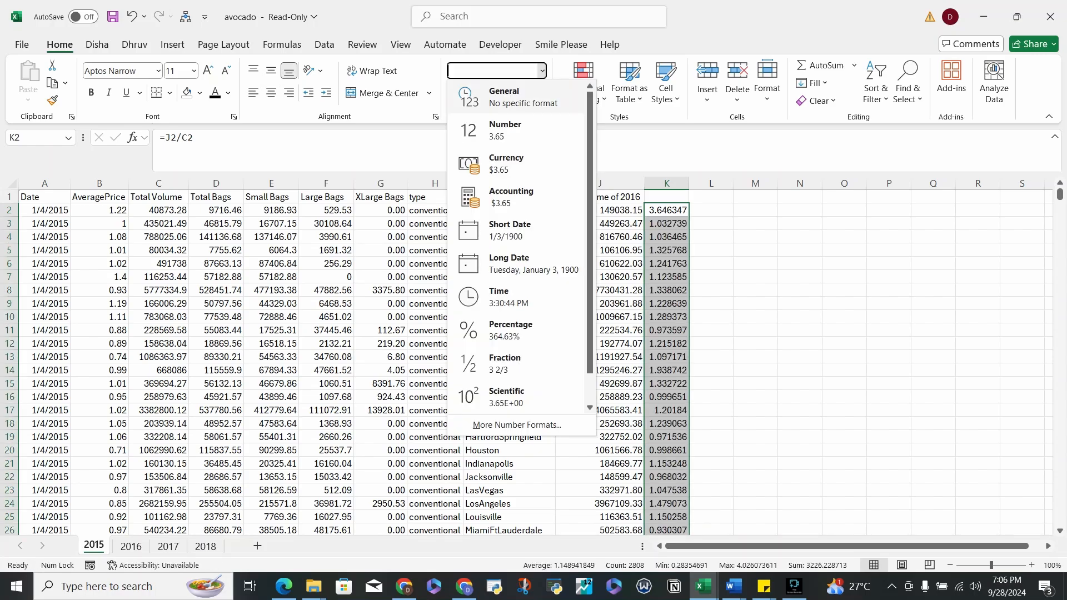
pyautogui.click(667, 183)
pyautogui.click(667, 184)
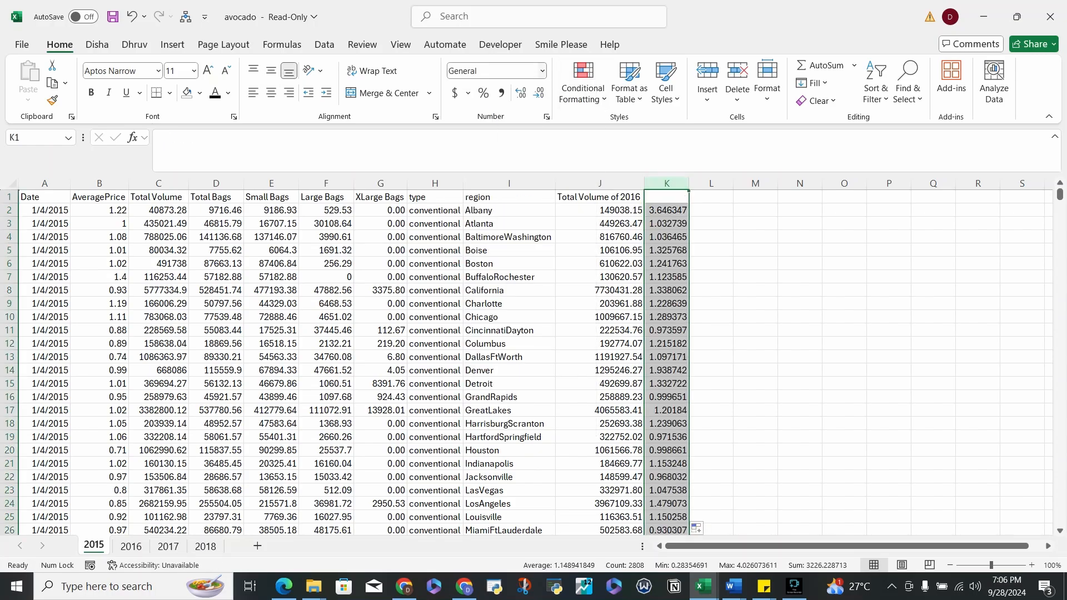
pyautogui.click(542, 71)
pyautogui.click(500, 131)
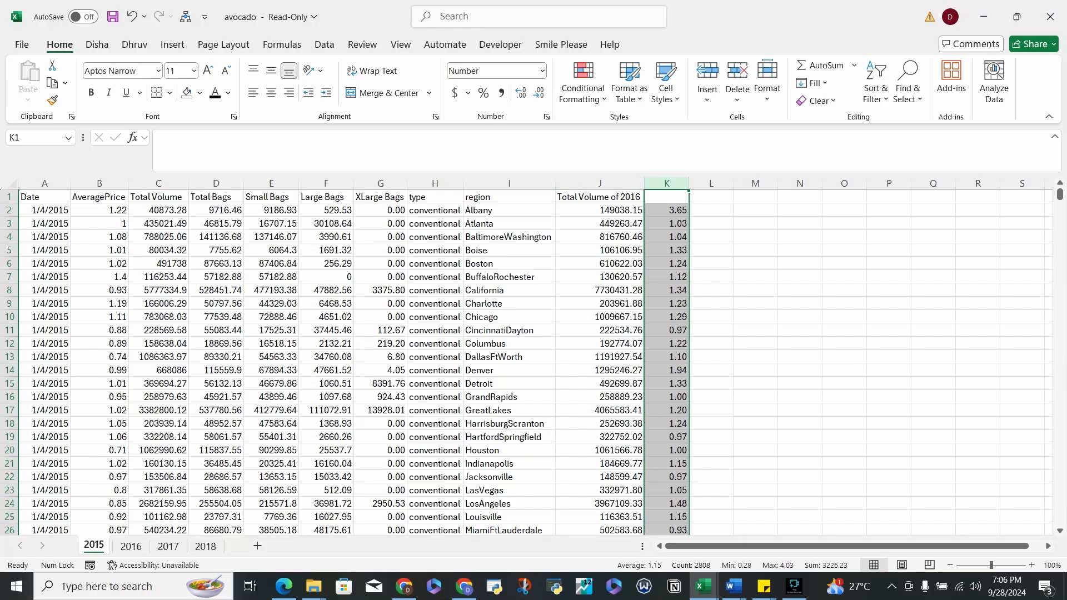
# - Examine the 2016-to-2015 volume ratios down column K and their minimum and maximum, then return to the header row
pyautogui.scroll(-20, 528, 361)
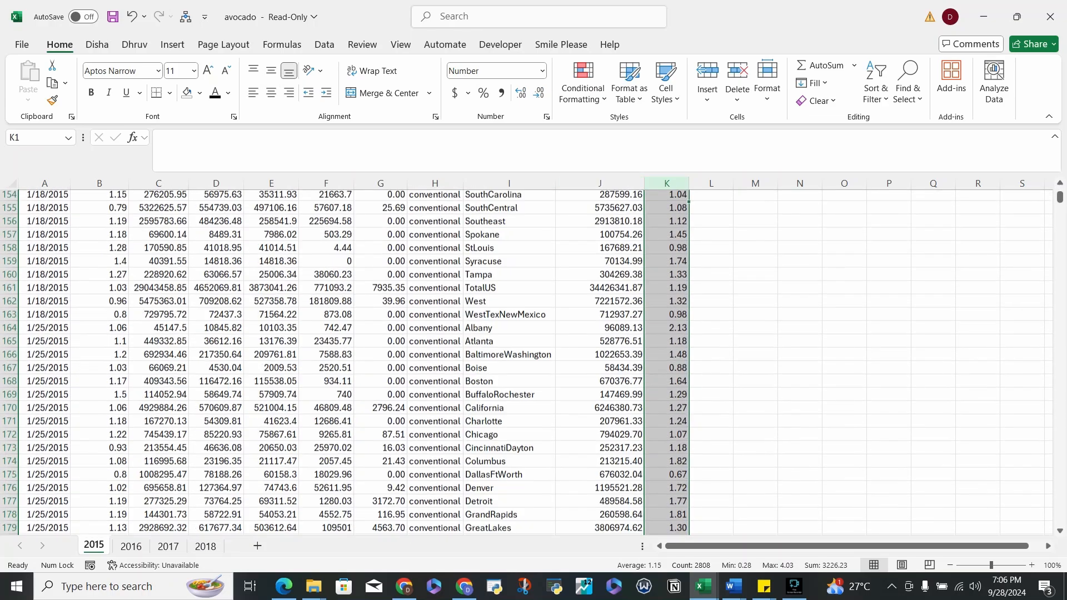
pyautogui.scroll(-20, 528, 361)
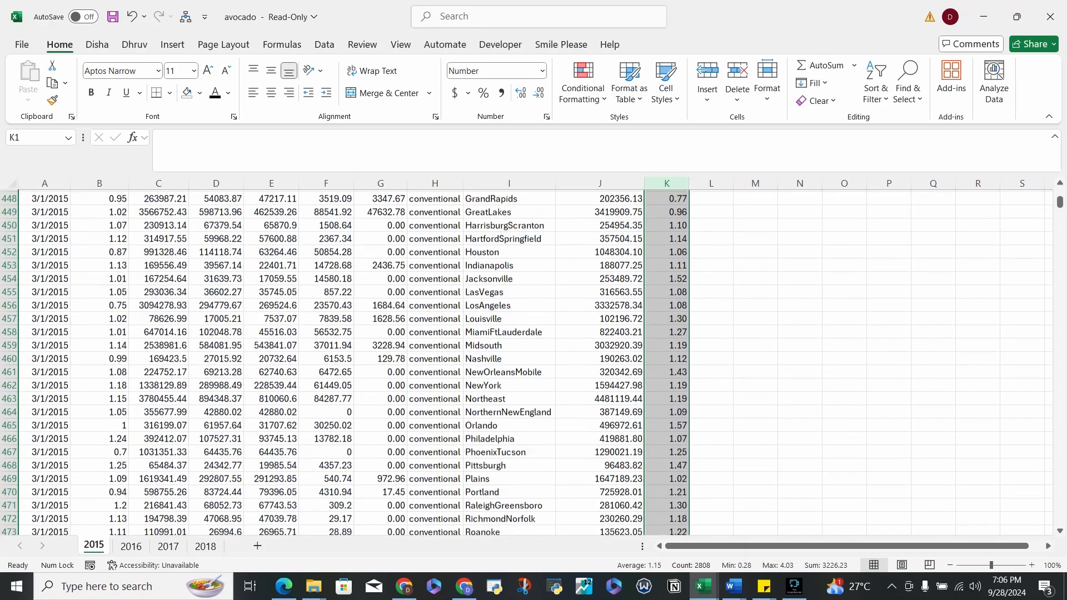
pyautogui.scroll(-20, 528, 361)
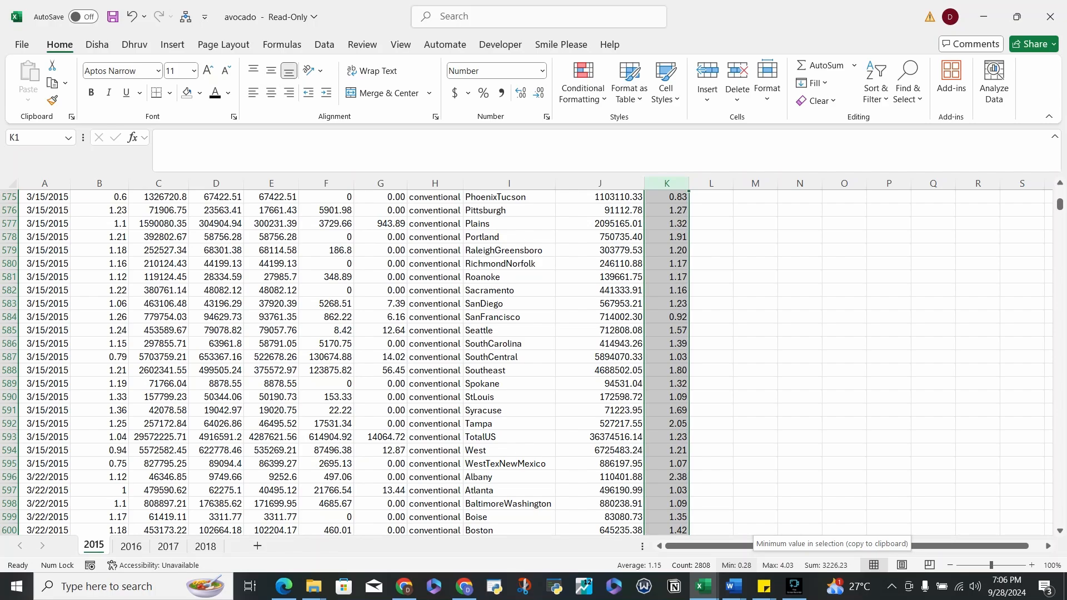
pyautogui.click(667, 437)
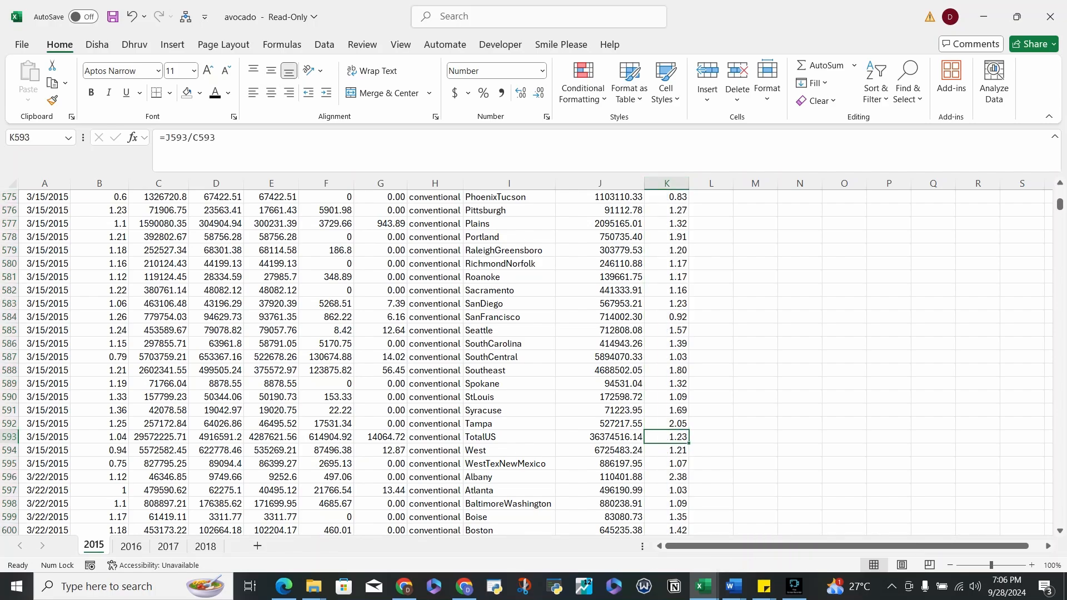
pyautogui.hotkey('ctrl', 'Up')
pyautogui.press('Left')
pyautogui.press('Left')
pyautogui.press('Up')
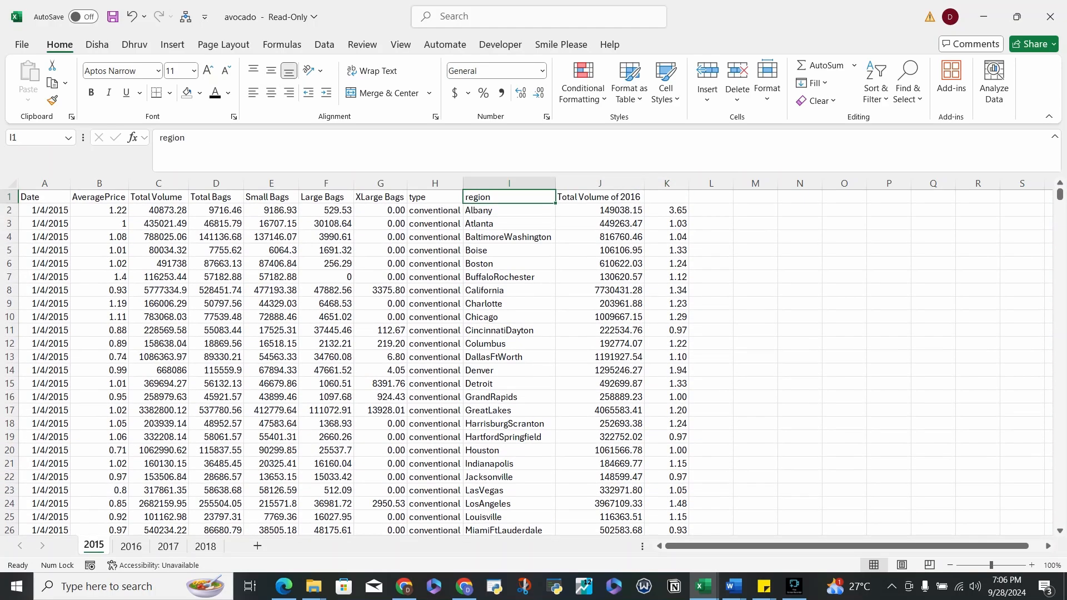
# - Enter the note "Manage Multiple Worksheets" in cell N2 of the 2015 sheet
pyautogui.press('Right')
pyautogui.press('Down')
pyautogui.press('Right')
pyautogui.press('Right')
pyautogui.press('Right')
pyautogui.press('Right')
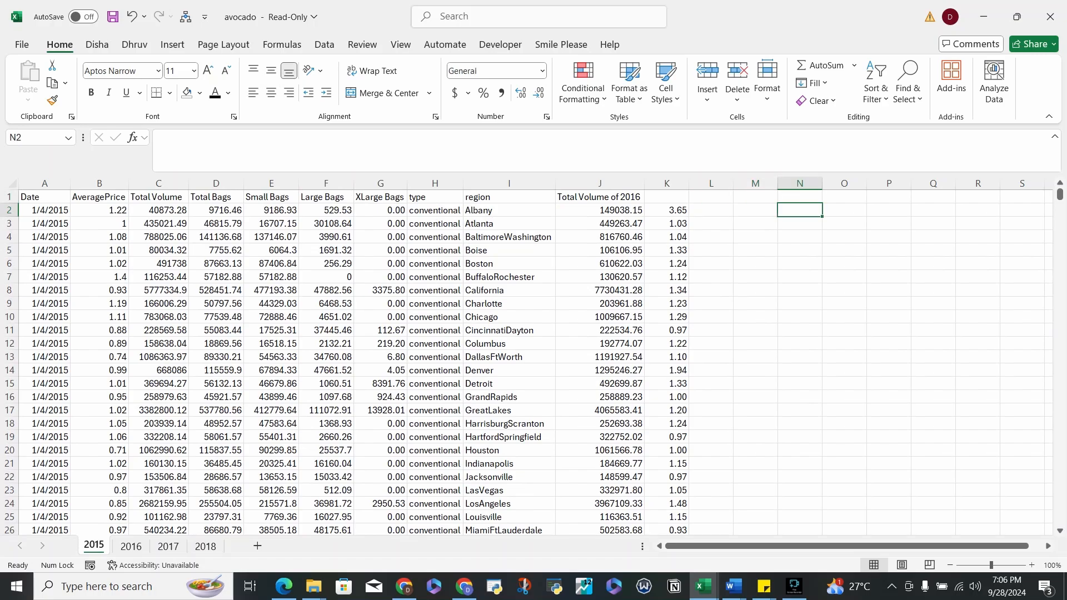
pyautogui.write('M')
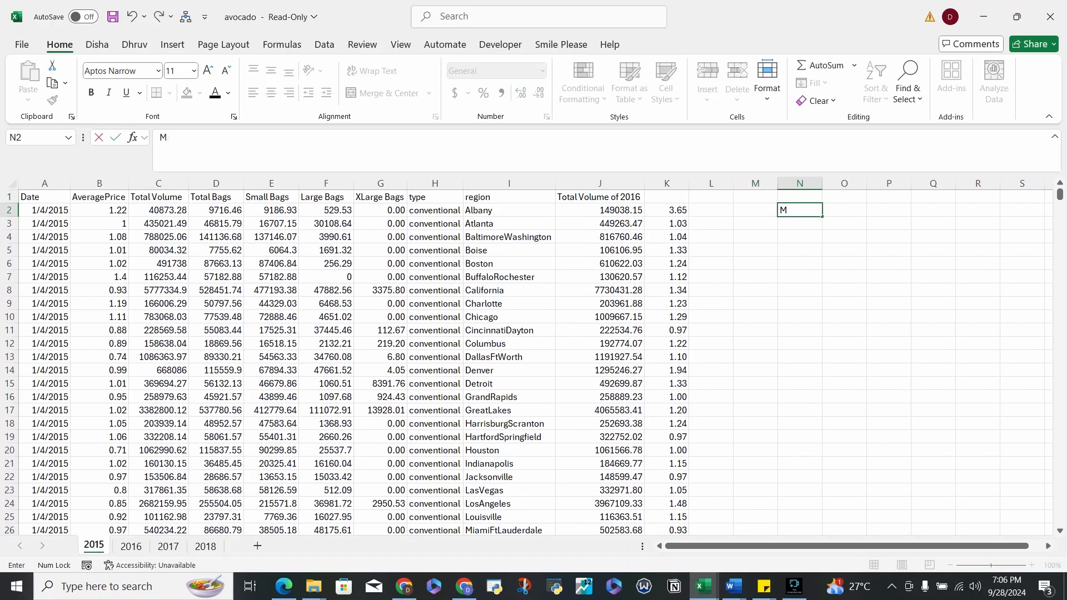
pyautogui.write('anage Multiple P')
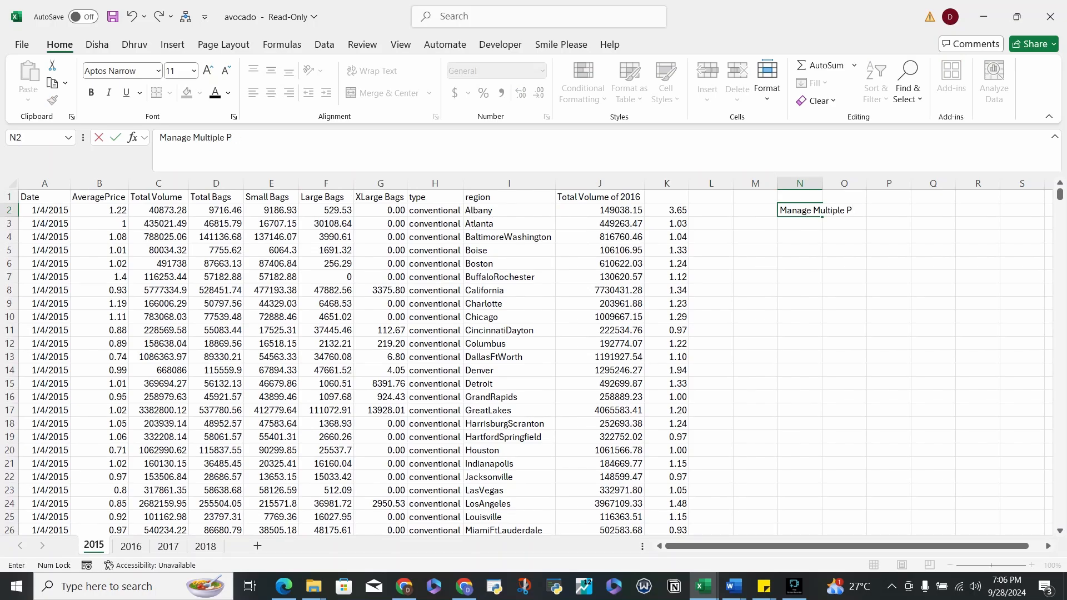
pyautogui.press('BackSpace')
pyautogui.write('wORKSH')
pyautogui.press('BackSpace')
pyautogui.press('BackSpace')
pyautogui.press('BackSpace')
pyautogui.press('BackSpace')
pyautogui.press('BackSpace')
pyautogui.press('BackSpace')
pyautogui.write('Worksheet')
pyautogui.press('Return')
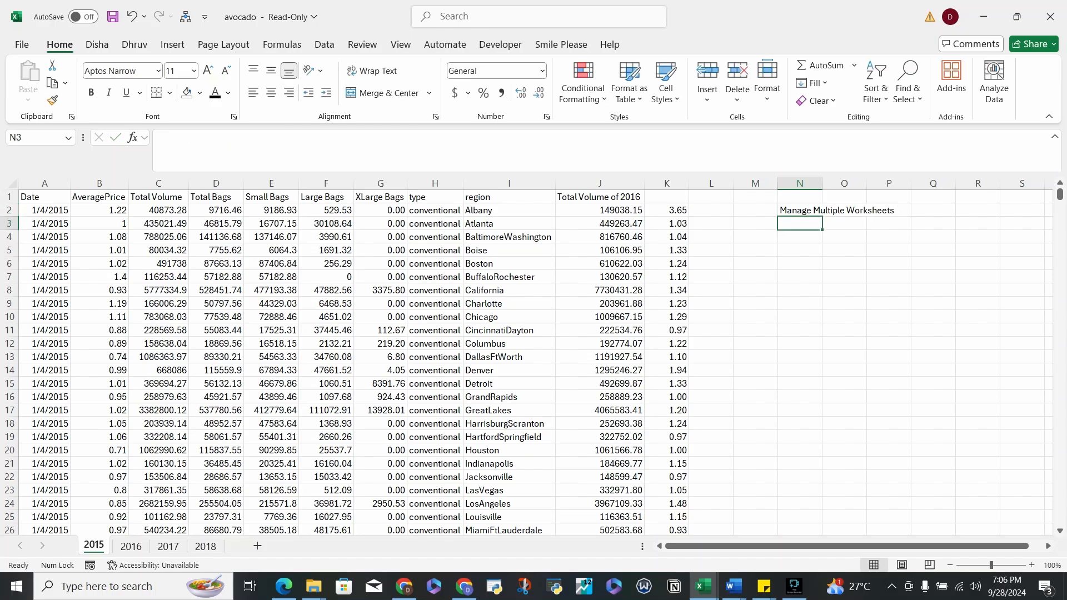
# - Enter the note "Write Formulaes in Multiple Worksheets" in cell N3, directly below the first note
pyautogui.write('Write ')
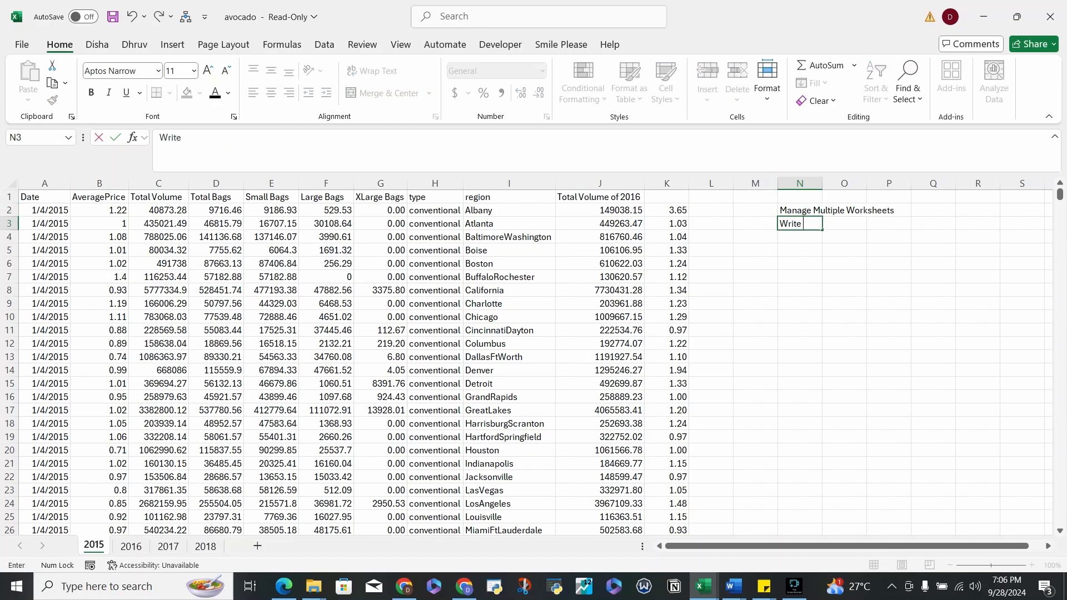
pyautogui.write('Formulaes in Multi')
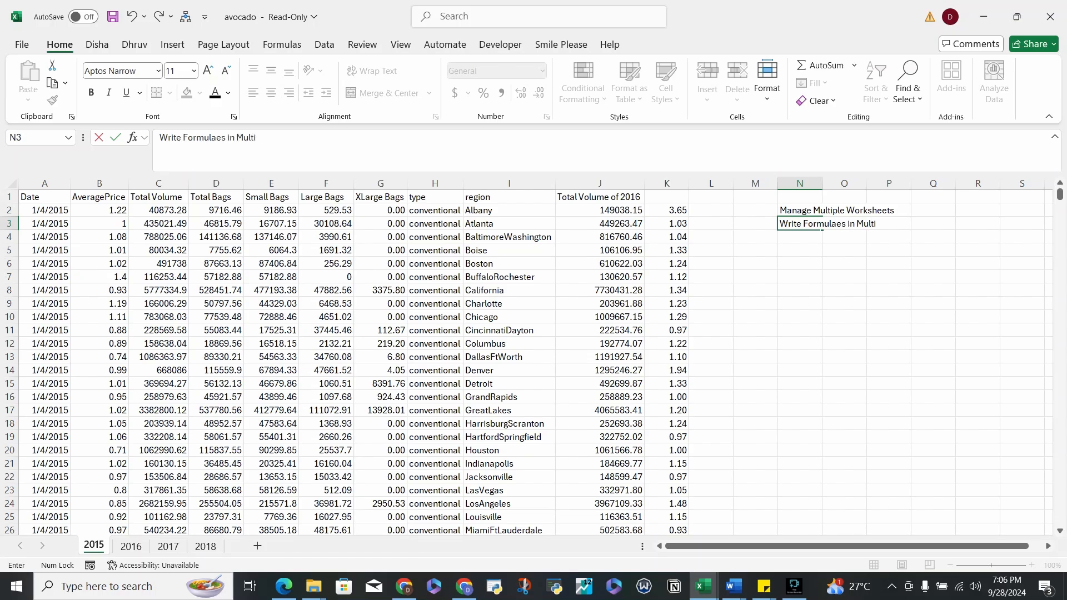
pyautogui.write('ple Worksheet')
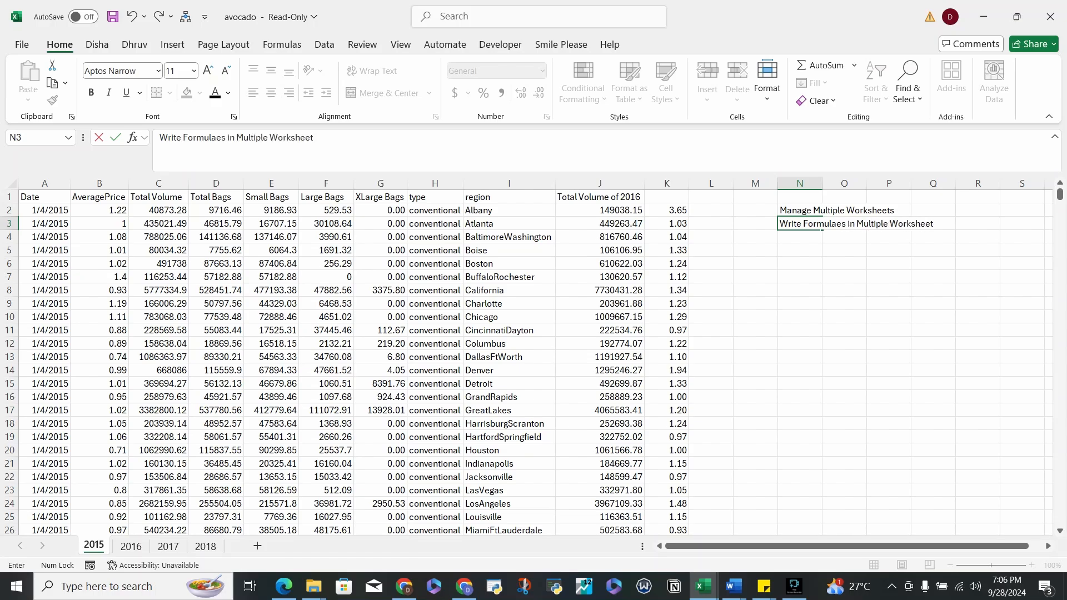
pyautogui.write('s')
pyautogui.press('Return')
# - Review the cross-sheet link formula in cell J2 of the Total Volume of 2016 column
pyautogui.press('Up')
pyautogui.press('Up')
pyautogui.press('Left')
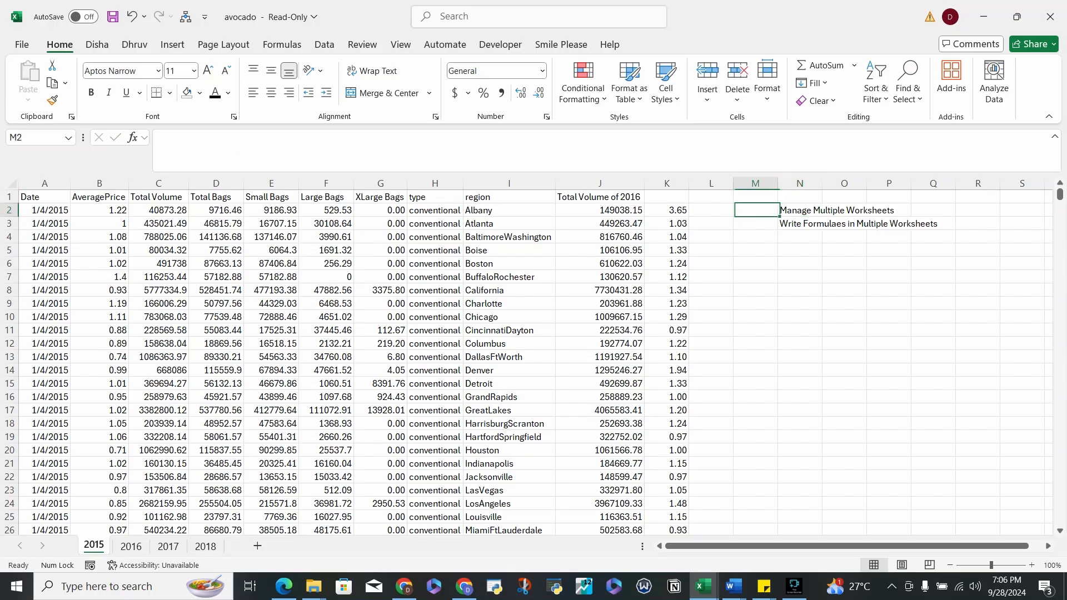
pyautogui.press('Left')
pyautogui.press('Left')
pyautogui.press('Left')
pyautogui.press('Left')
pyautogui.press('Right')
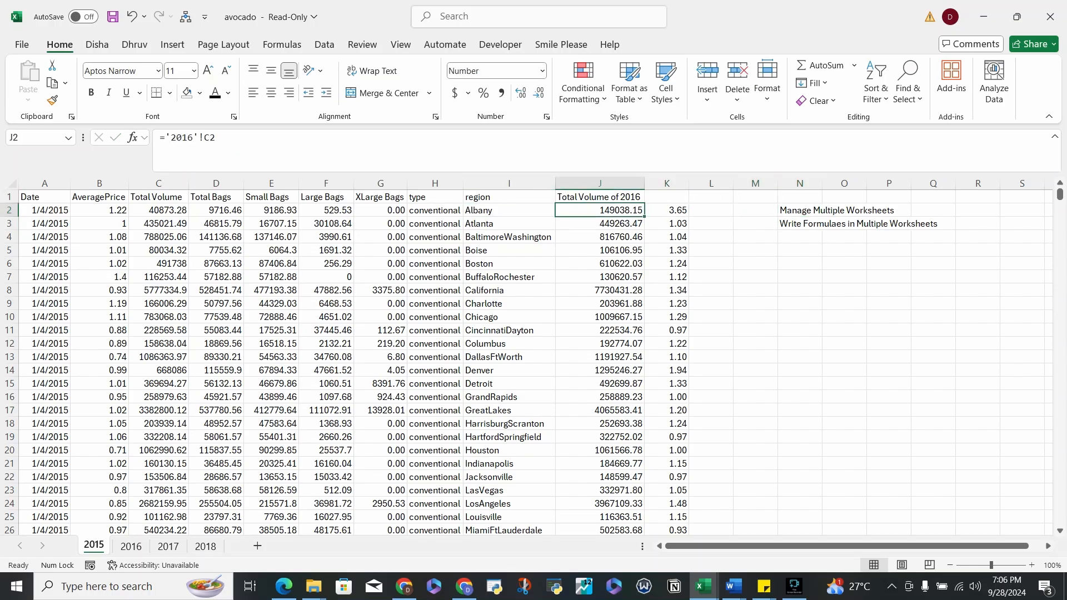